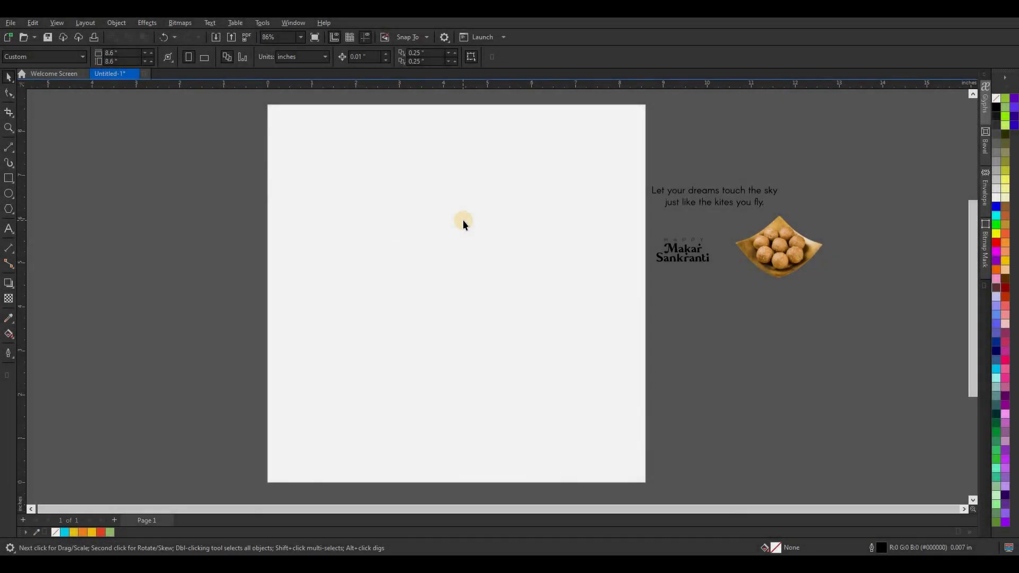
# Draw an 8.6 x 8.6 in rectangle covering the page and fill it cyan.
pyautogui.scroll(-1, 463, 223)
pyautogui.click(9, 179)
pyautogui.moveTo(294, 120); pyautogui.dragTo(452, 299)
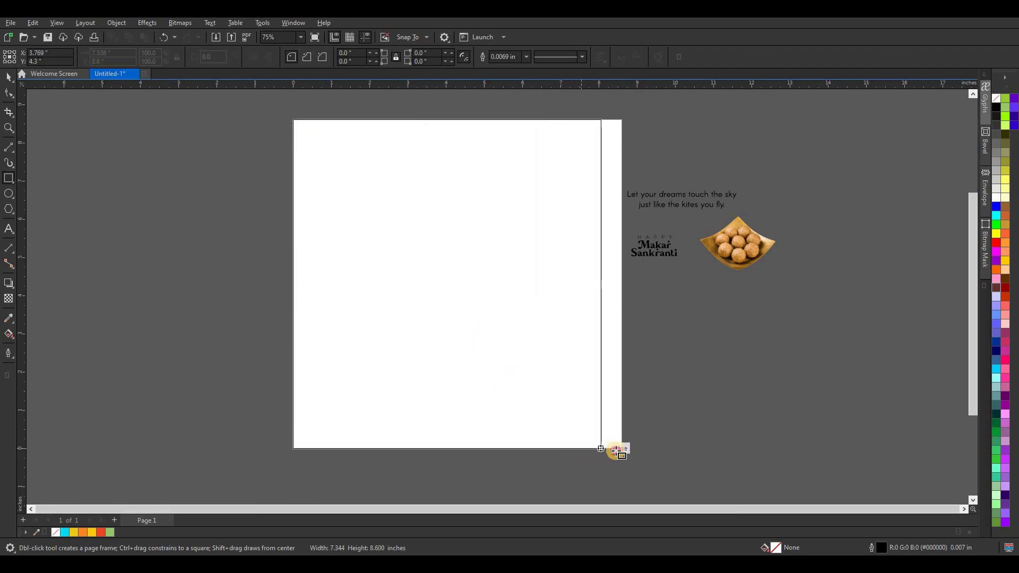
pyautogui.moveTo(539, 418); pyautogui.dragTo(622, 450)
pyautogui.click(9, 77)
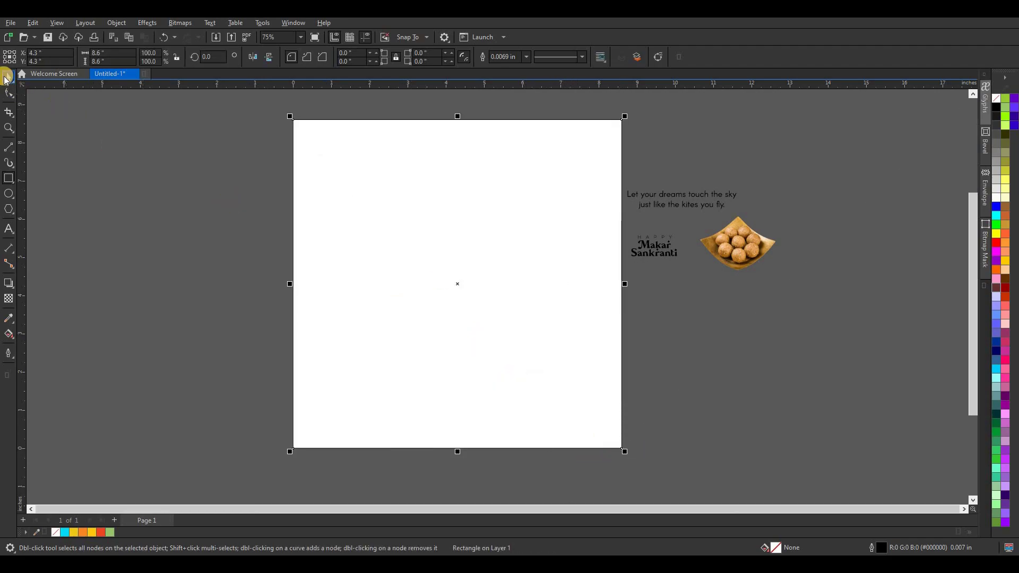
pyautogui.click(548, 240)
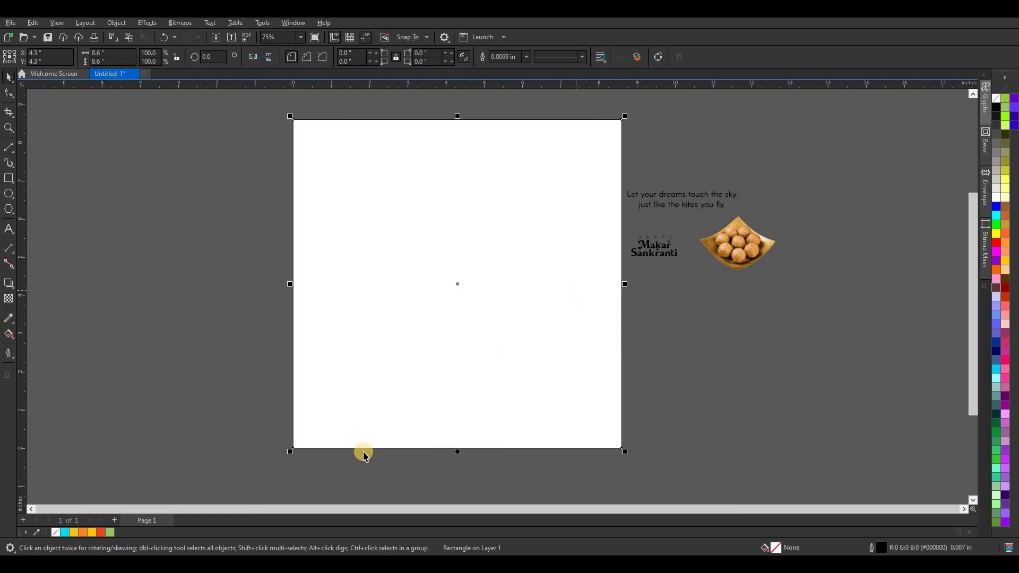
pyautogui.click(64, 532)
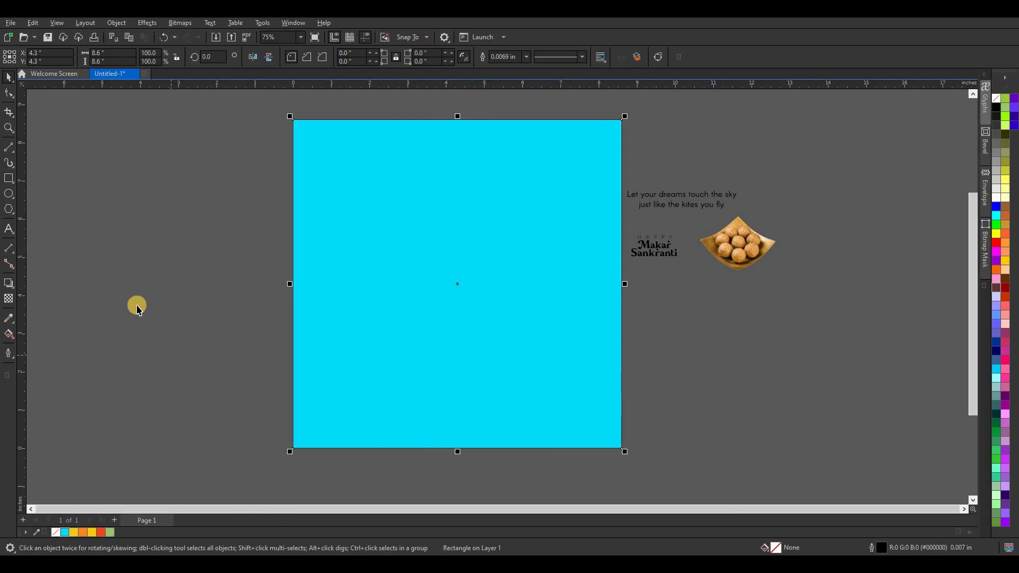
# Give the rectangle a vertical fountain fill, yellow at top to cyan at bottom, with the midpoint lowered.
pyautogui.click(9, 334)
pyautogui.moveTo(457, 448); pyautogui.dragTo(457, 126)
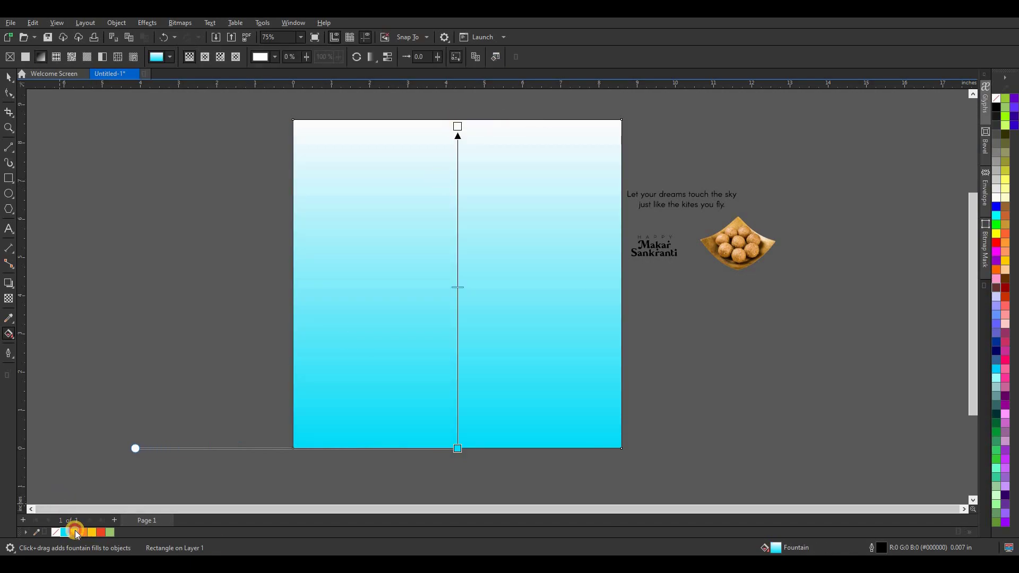
pyautogui.click(76, 534)
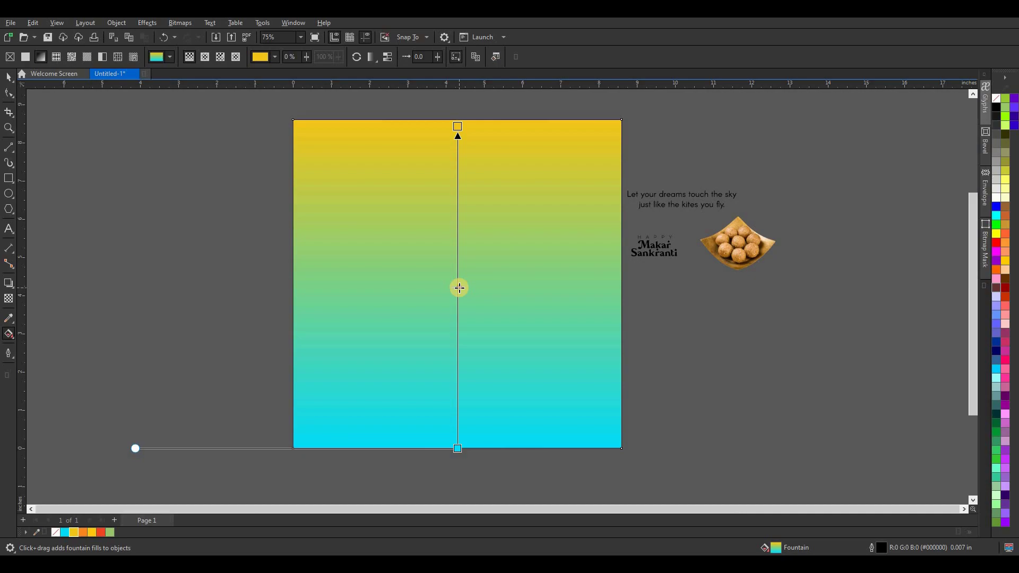
pyautogui.moveTo(459, 321); pyautogui.dragTo(457, 323)
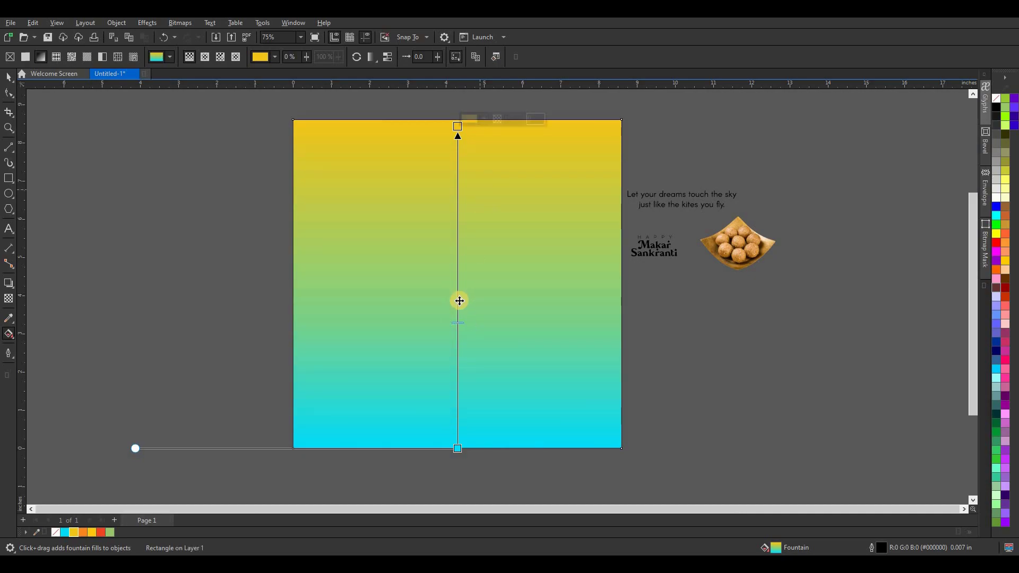
pyautogui.click(454, 341)
pyautogui.click(459, 340)
pyautogui.click(9, 77)
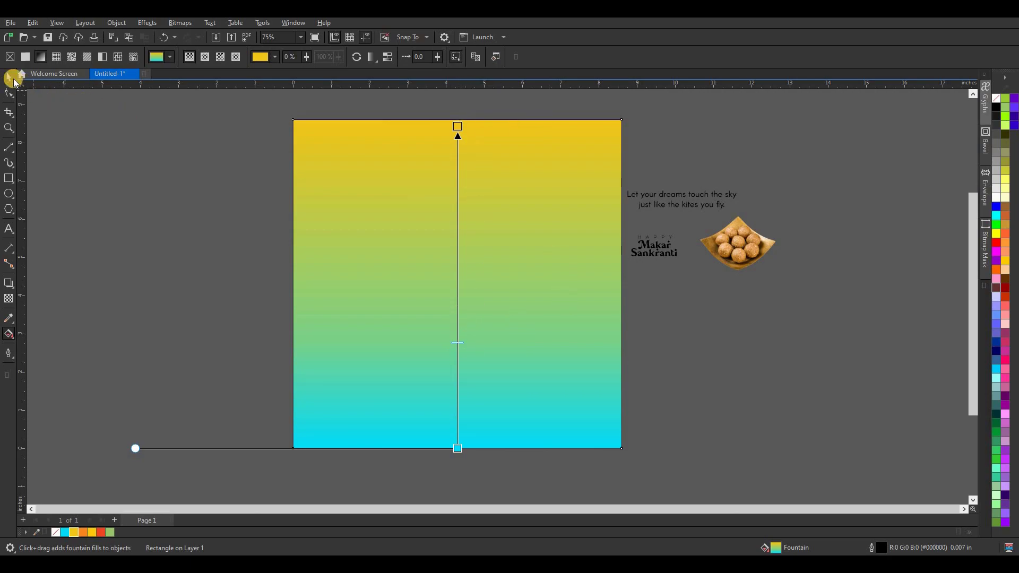
pyautogui.click(100, 432)
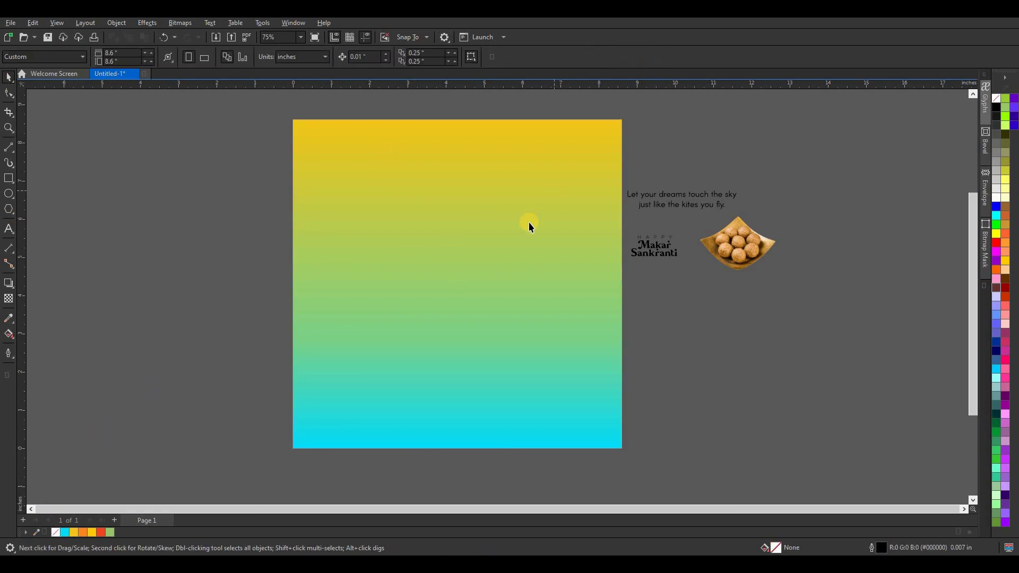
# Draw a circle in the upper middle of the page, fill it orange and remove its outline.
pyautogui.click(9, 194)
pyautogui.moveTo(391, 187); pyautogui.dragTo(564, 360)
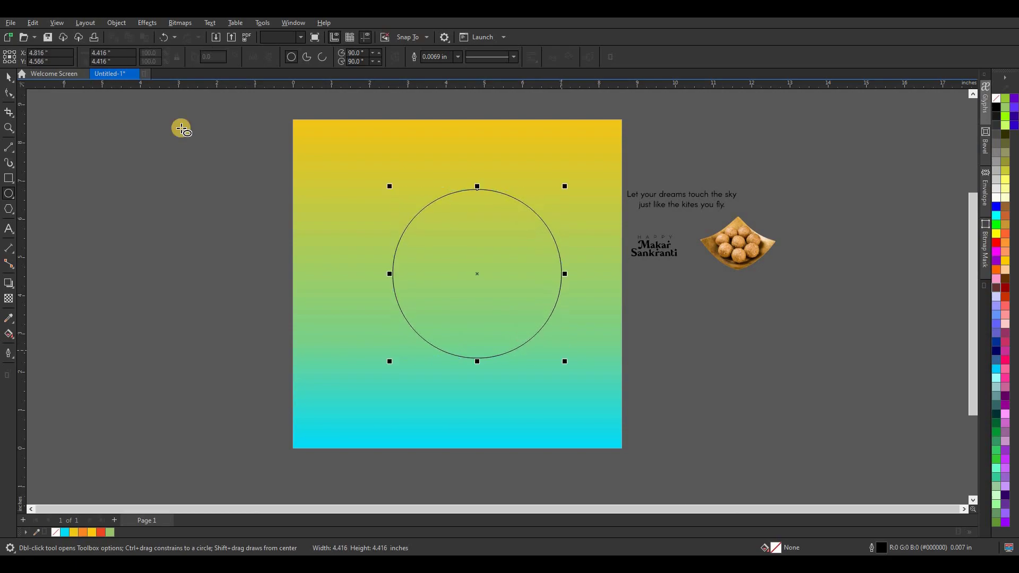
pyautogui.click(12, 80)
pyautogui.moveTo(497, 300)
pyautogui.mouseDown()
pyautogui.moveTo(478, 311)
pyautogui.moveTo(466, 272)
pyautogui.mouseUp()
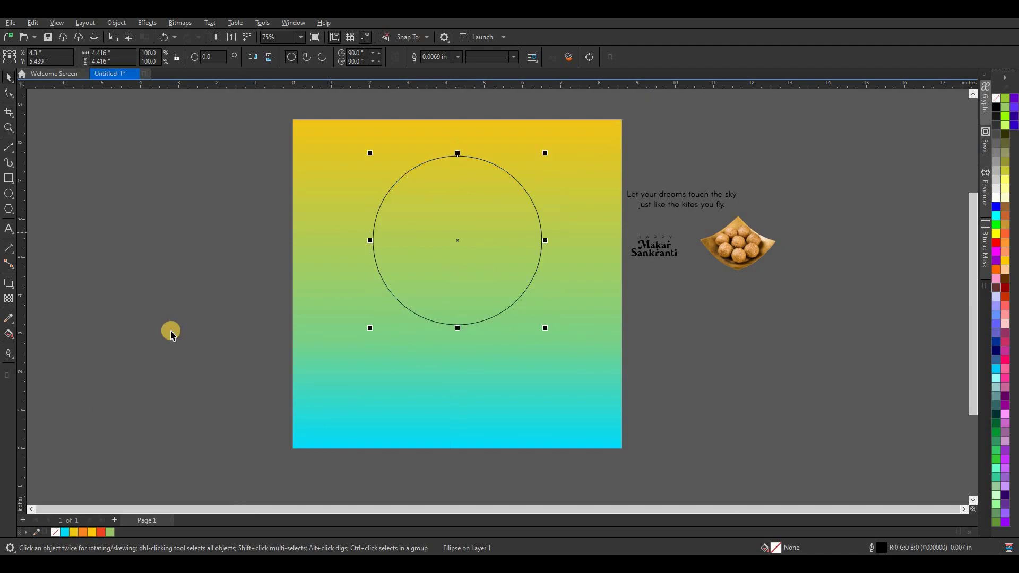
pyautogui.click(101, 532)
pyautogui.rightClick(55, 533)
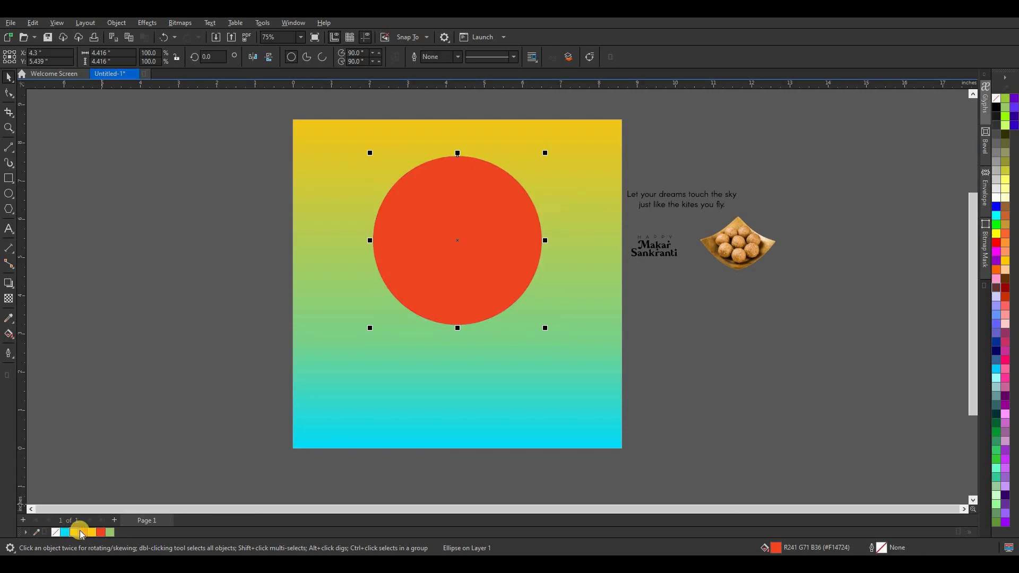
pyautogui.click(82, 533)
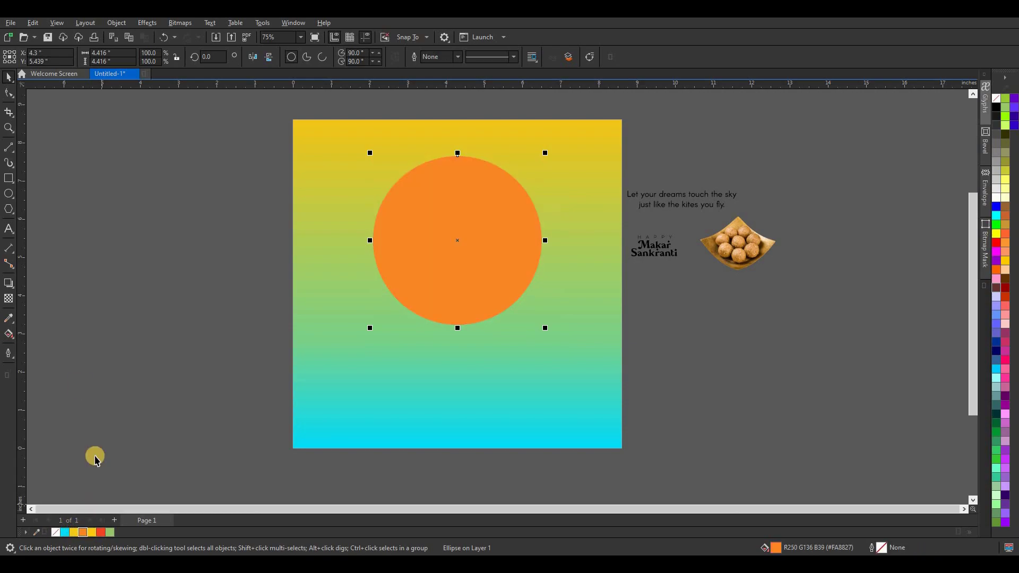
# Give the circle a vertical fountain fill from yellow at the top to orange at the bottom.
pyautogui.click(8, 334)
pyautogui.moveTo(450, 321); pyautogui.dragTo(458, 214)
pyautogui.moveTo(457, 179); pyautogui.dragTo(451, 168)
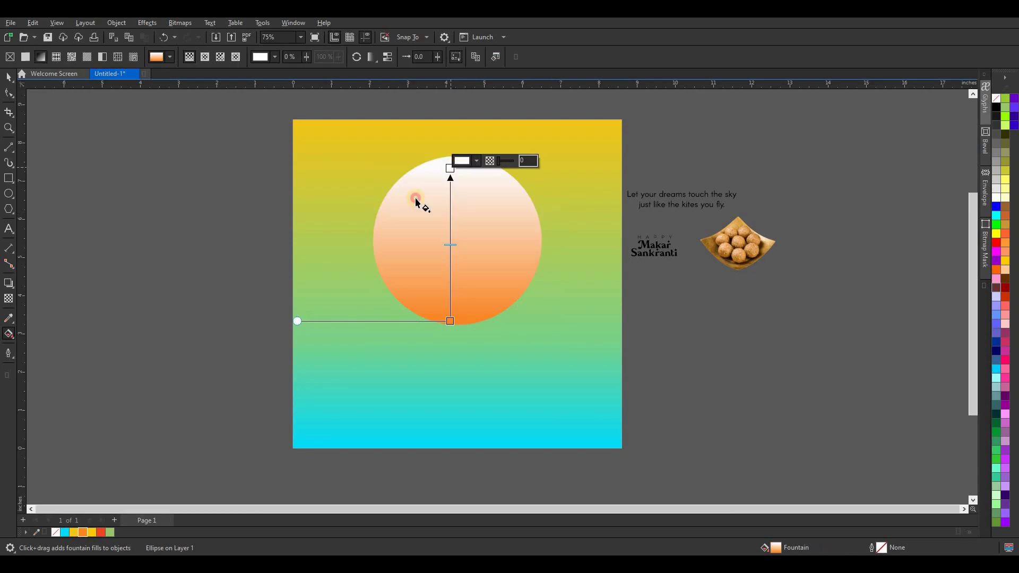
pyautogui.click(94, 530)
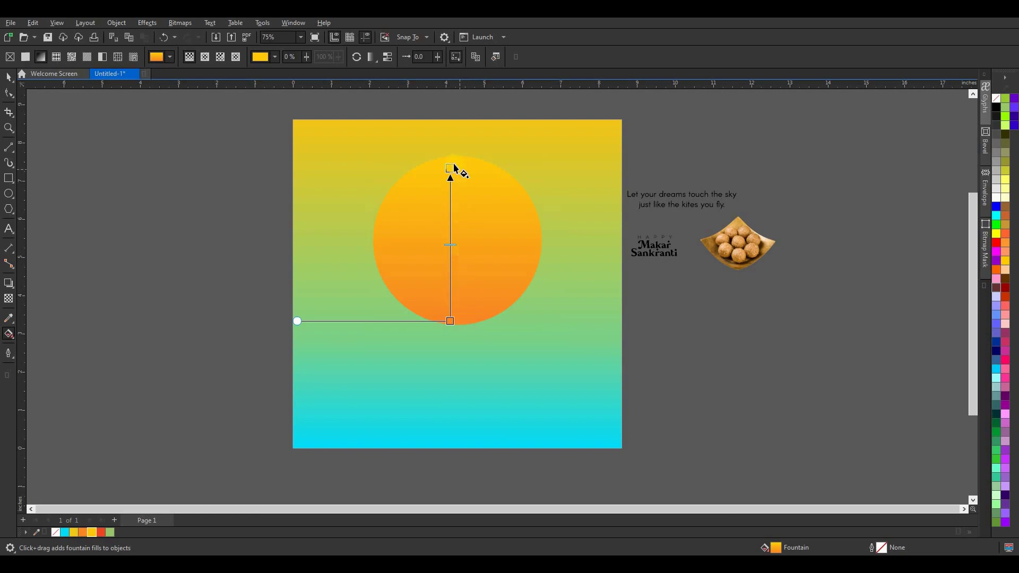
pyautogui.moveTo(451, 159); pyautogui.dragTo(451, 159)
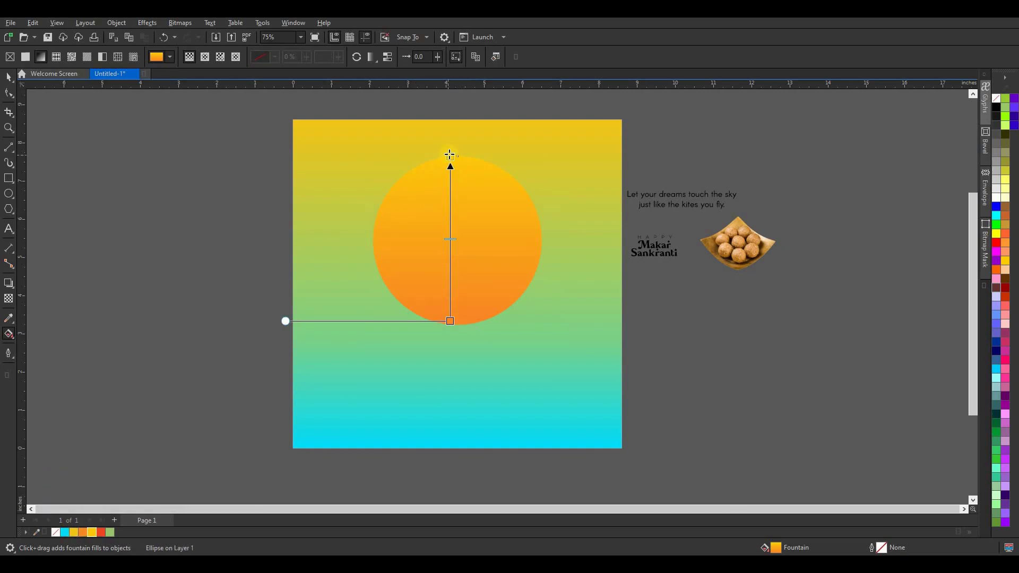
pyautogui.click(449, 155)
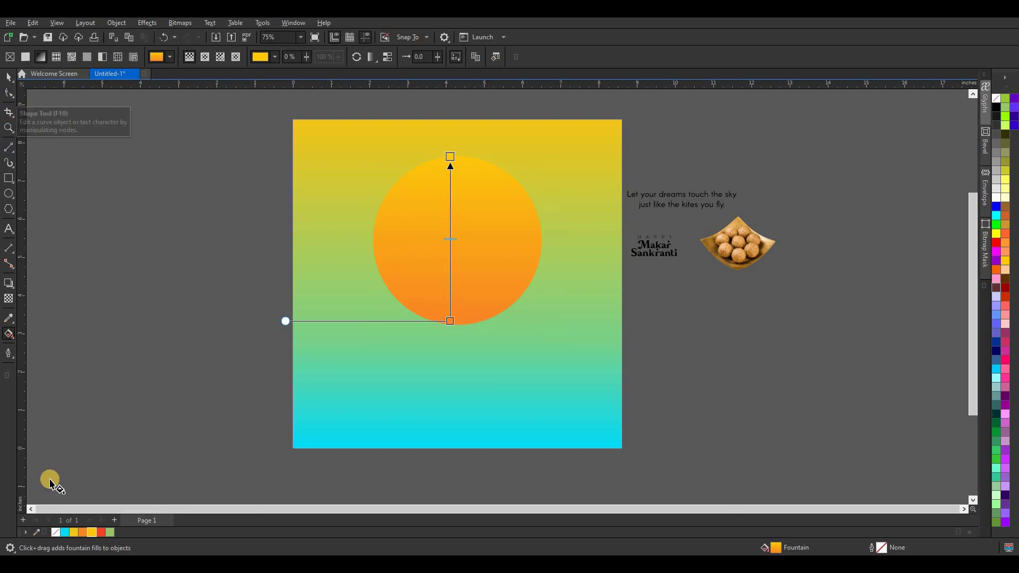
# Apply a vertical fountain transparency to the sun so its lower half fades into the sky.
pyautogui.click(9, 76)
pyautogui.click(8, 298)
pyautogui.moveTo(457, 240); pyautogui.dragTo(460, 328)
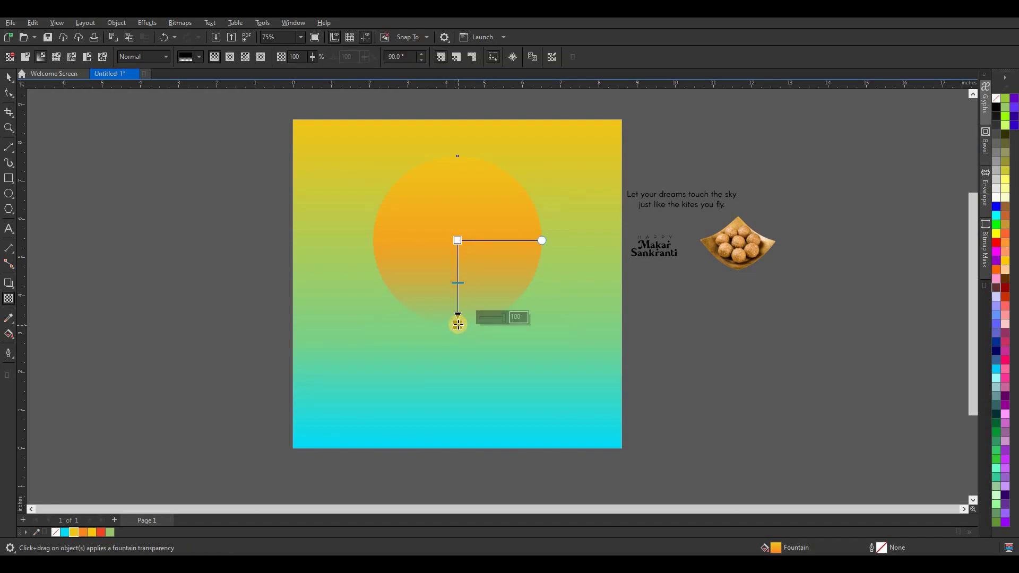
pyautogui.moveTo(457, 324); pyautogui.dragTo(458, 291)
pyautogui.moveTo(457, 241); pyautogui.dragTo(457, 208)
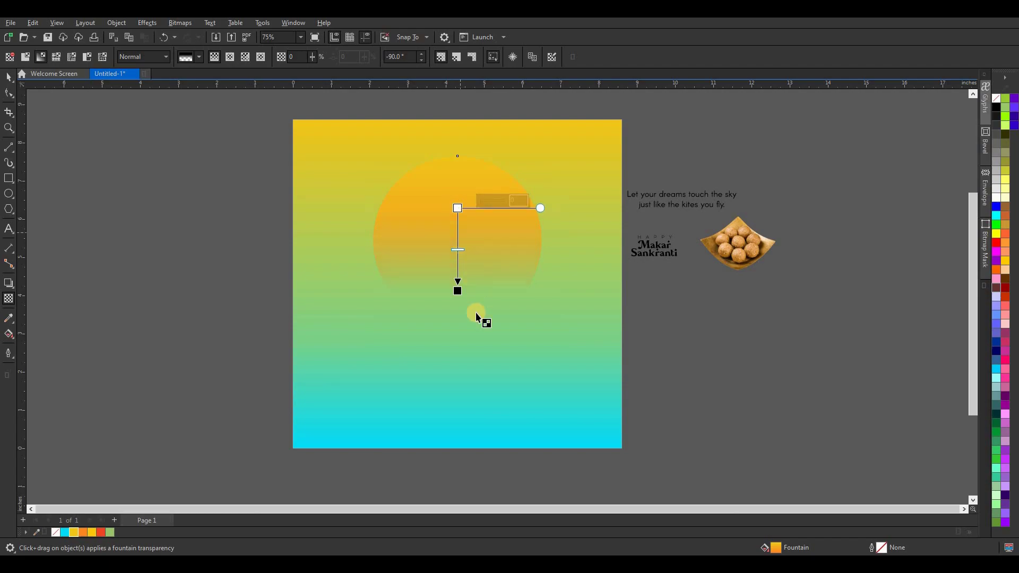
pyautogui.moveTo(457, 298); pyautogui.dragTo(456, 298)
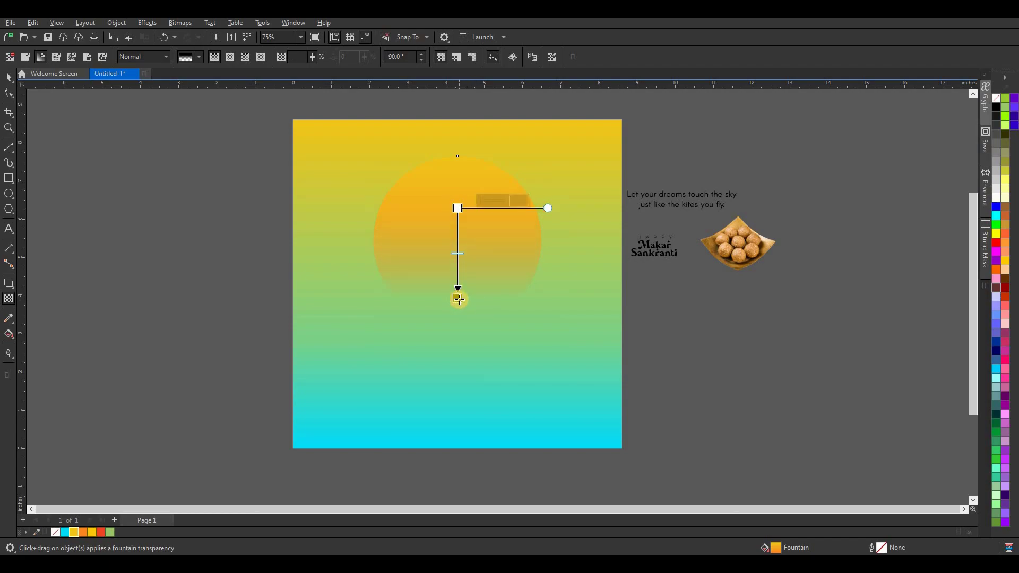
pyautogui.moveTo(457, 254); pyautogui.dragTo(457, 240)
pyautogui.click(9, 76)
pyautogui.click(86, 158)
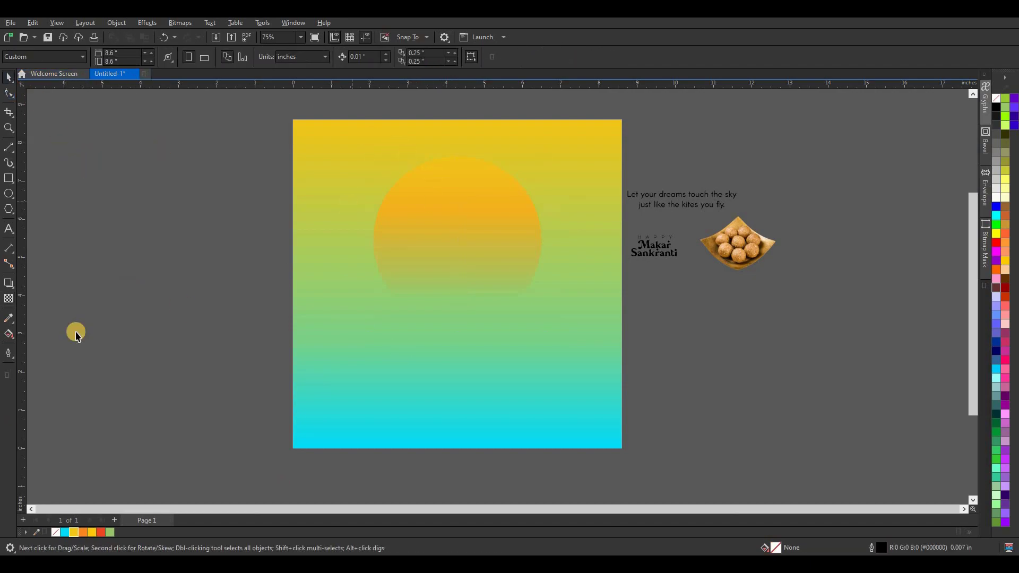
# Beside the page, build a row of five overlapping circles, including a smaller 70% copy at the left.
pyautogui.click(8, 194)
pyautogui.moveTo(188, 257); pyautogui.dragTo(239, 308)
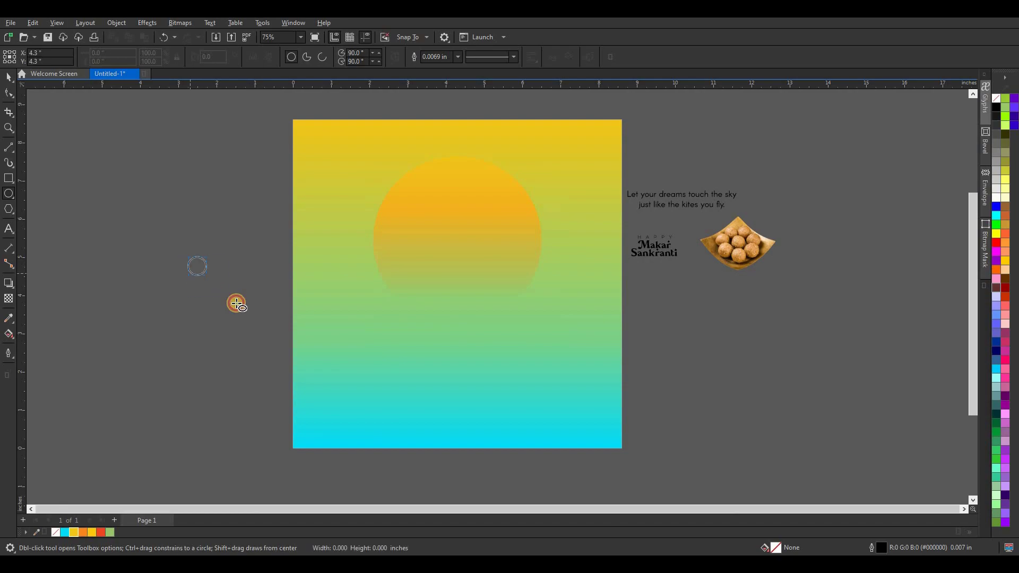
pyautogui.click(8, 77)
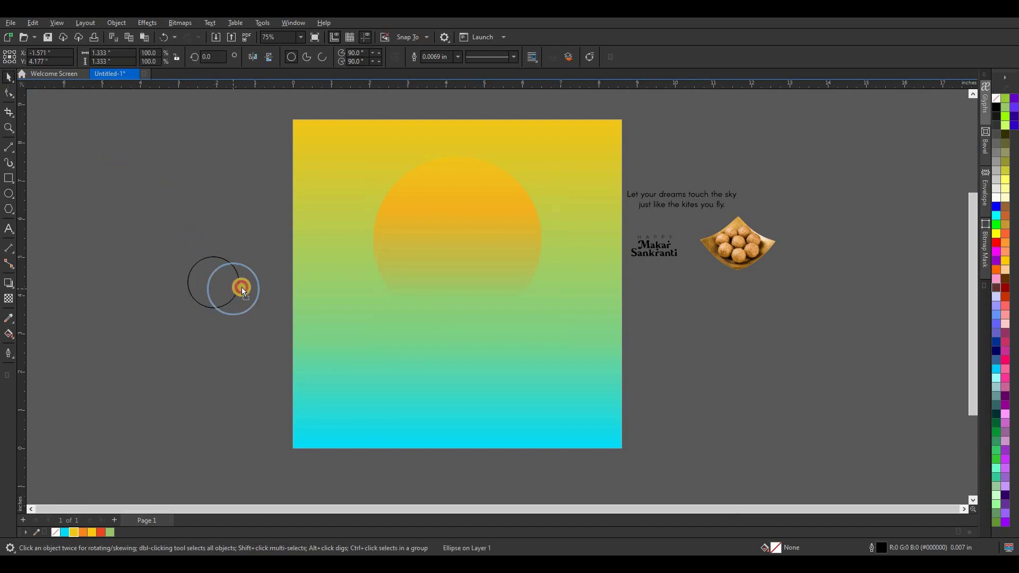
pyautogui.moveTo(249, 287)
pyautogui.mouseDown()
pyautogui.moveTo(269, 307)
pyautogui.moveTo(249, 288)
pyautogui.mouseUp()
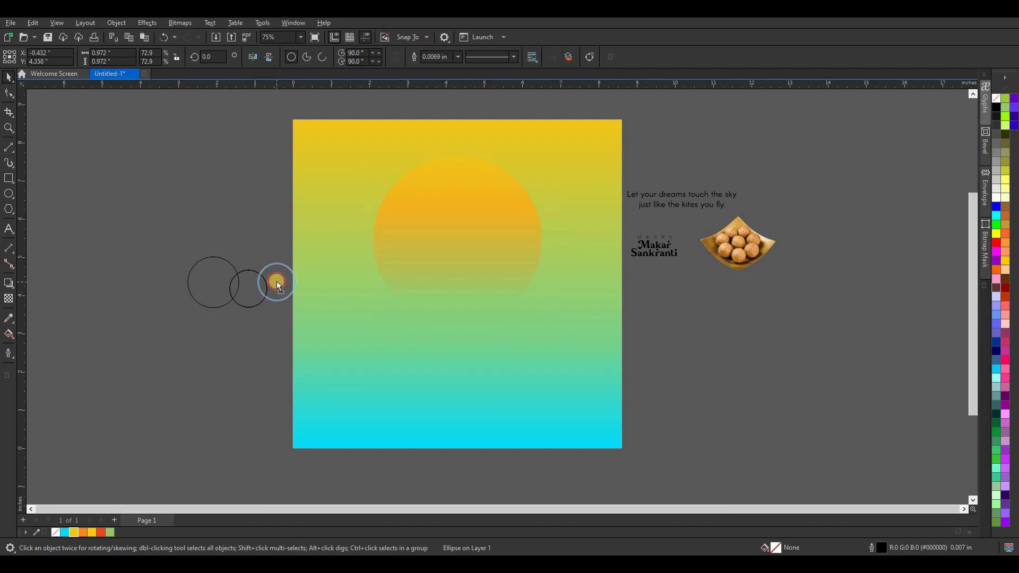
pyautogui.moveTo(275, 279); pyautogui.dragTo(276, 280)
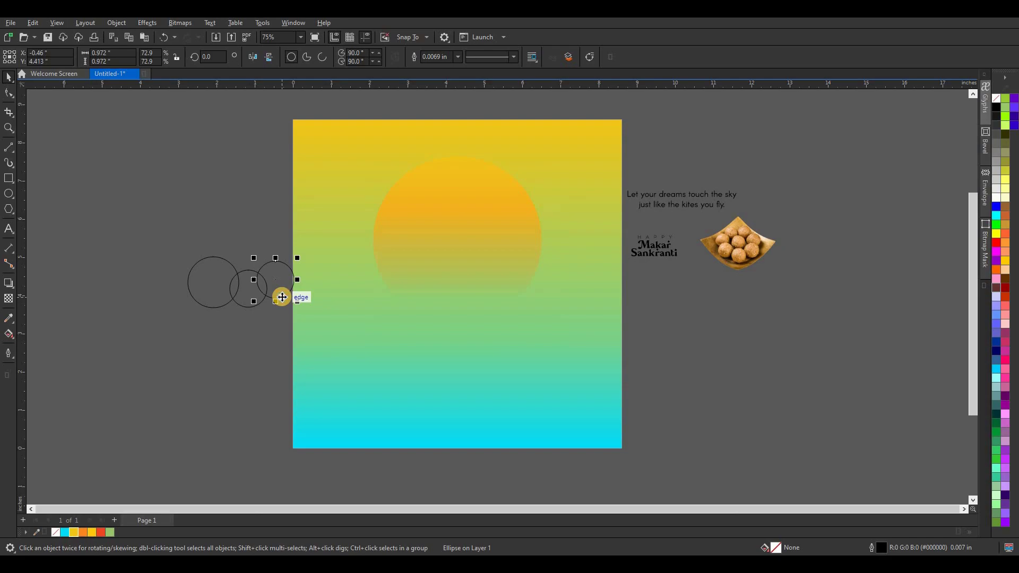
pyautogui.moveTo(298, 301); pyautogui.dragTo(271, 276)
pyautogui.moveTo(271, 276); pyautogui.dragTo(183, 290)
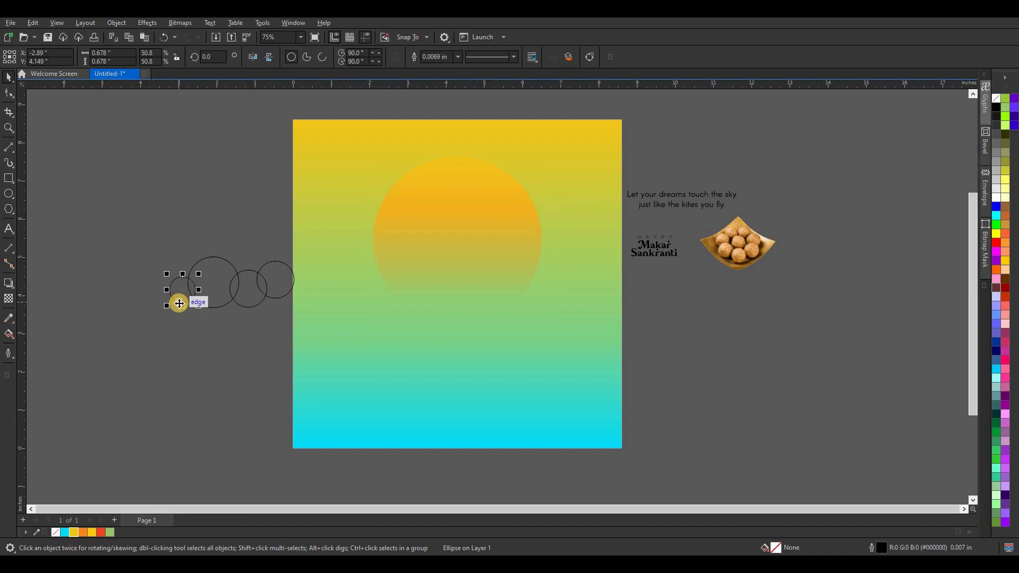
pyautogui.moveTo(166, 288); pyautogui.dragTo(166, 292)
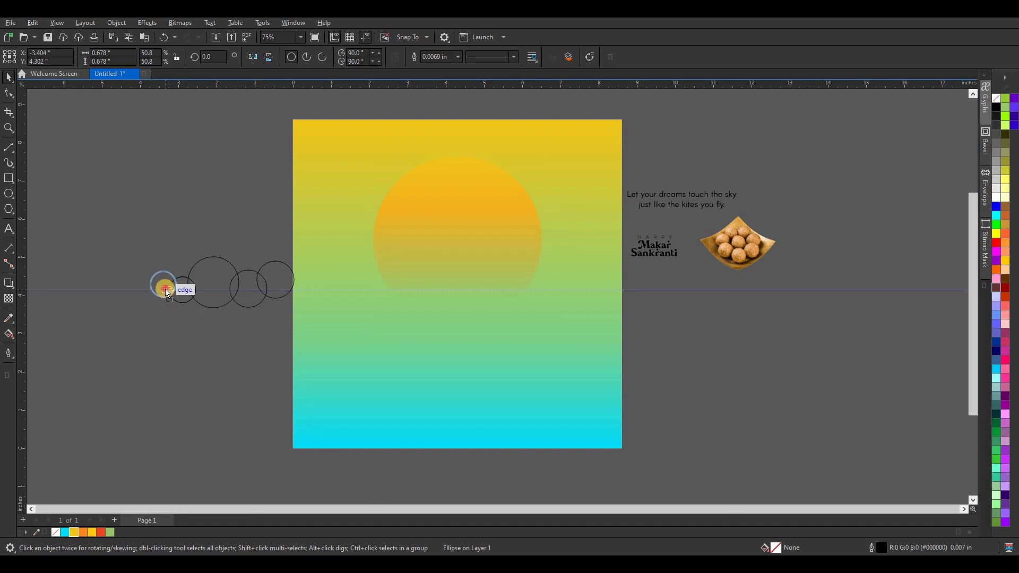
pyautogui.moveTo(167, 292); pyautogui.dragTo(164, 290)
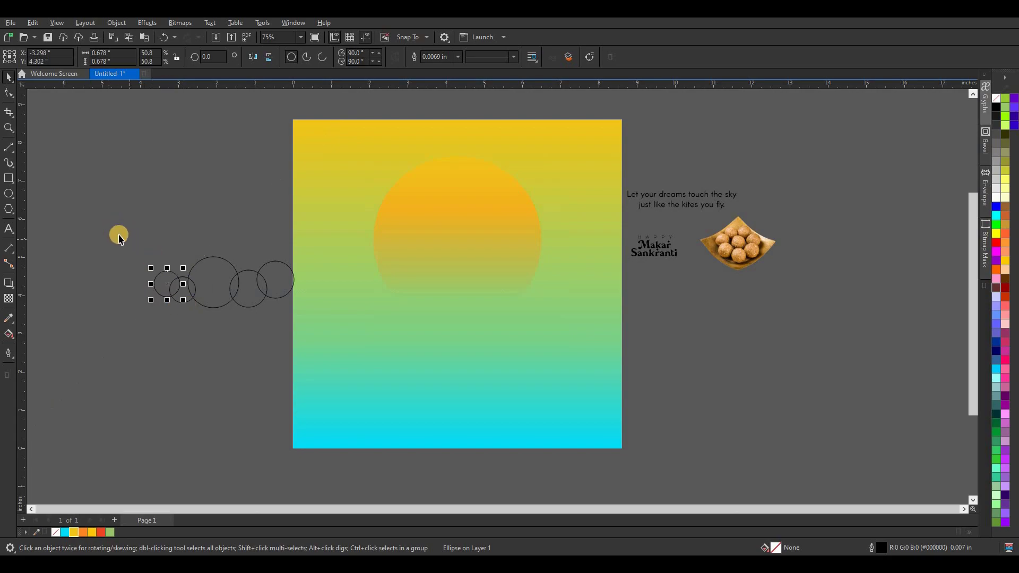
# Weld the five circles into one cloud shape and stretch it slightly taller.
pyautogui.moveTo(119, 239); pyautogui.dragTo(318, 349)
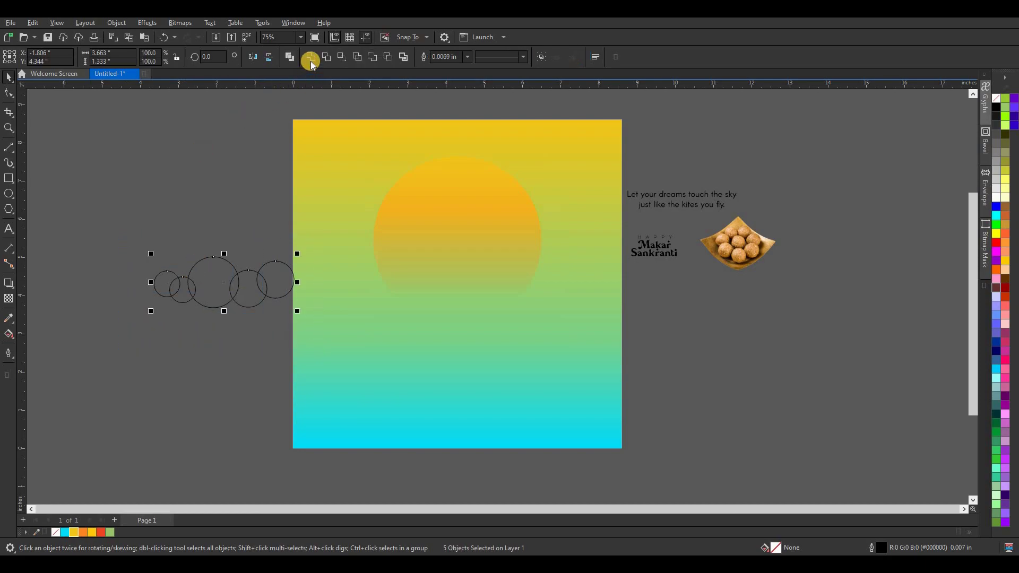
pyautogui.click(311, 59)
pyautogui.click(200, 183)
pyautogui.click(229, 258)
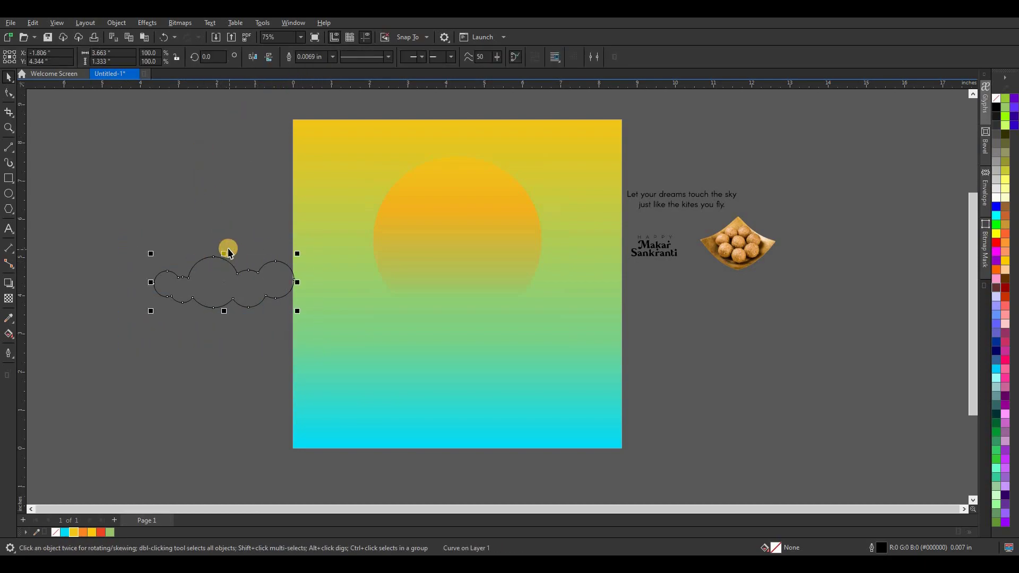
pyautogui.moveTo(226, 250); pyautogui.dragTo(227, 245)
pyautogui.click(92, 270)
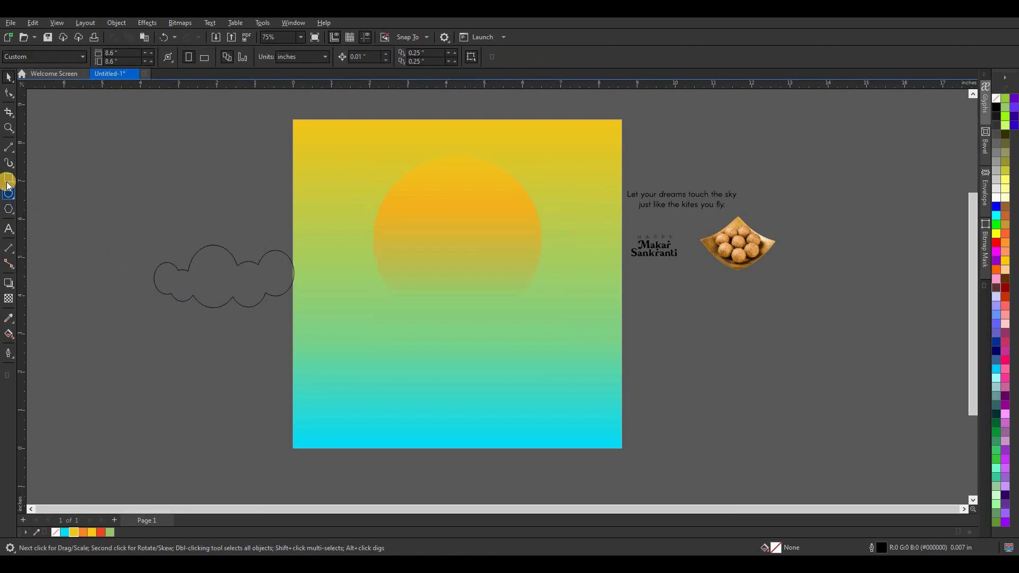
# Trim the cloud's bottom with a rectangle, then delete the rectangle to leave a flat base.
pyautogui.click(8, 179)
pyautogui.moveTo(138, 284); pyautogui.dragTo(318, 334)
pyautogui.click(9, 77)
pyautogui.moveTo(92, 181); pyautogui.dragTo(318, 333)
pyautogui.moveTo(218, 285); pyautogui.dragTo(172, 267)
pyautogui.click(218, 150)
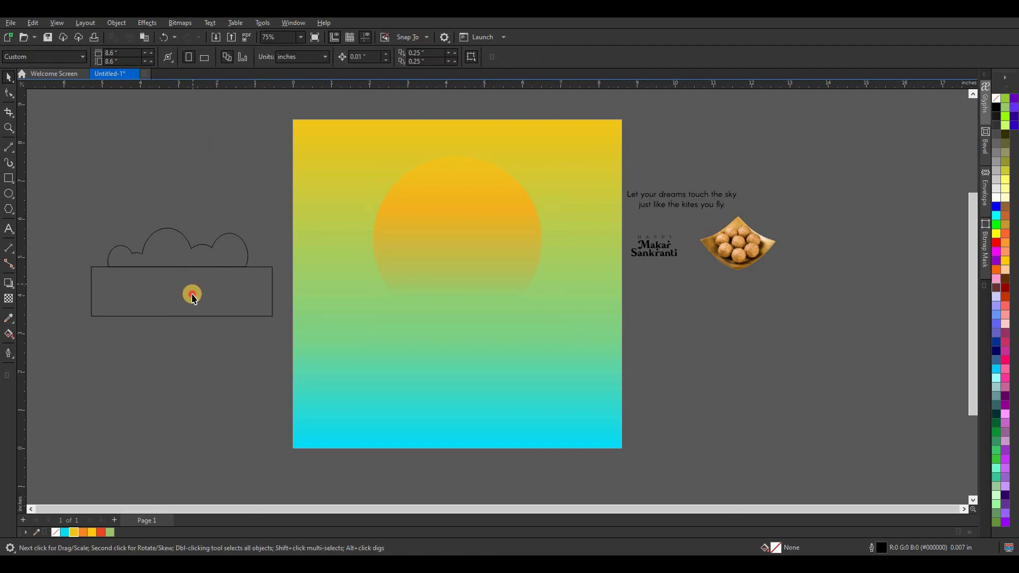
pyautogui.click(191, 293)
pyautogui.press('Delete')
# Move the cloud below the sun, scale it to about 75%, and add a flipped copy to the right.
pyautogui.click(172, 256)
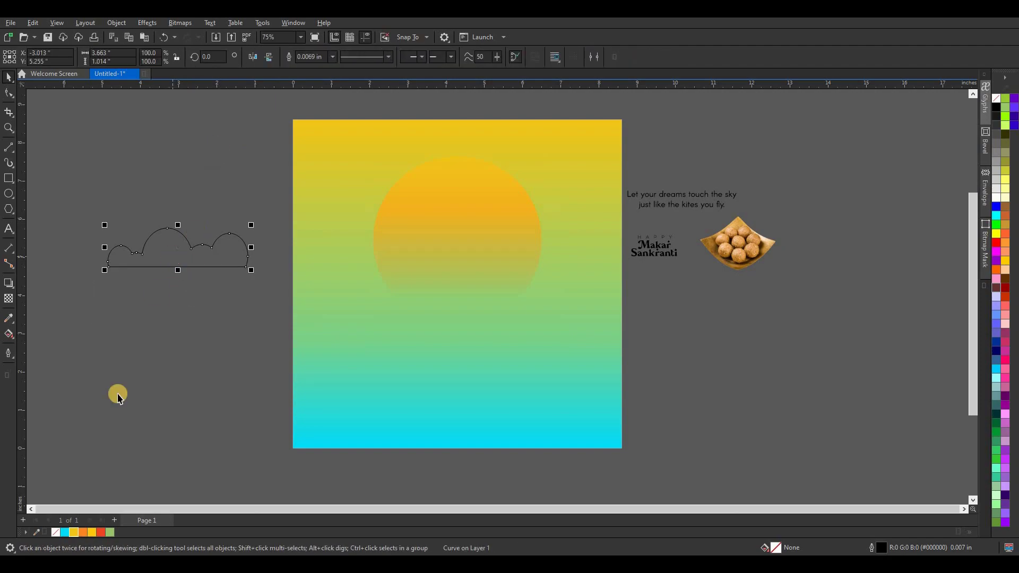
pyautogui.moveTo(169, 250); pyautogui.dragTo(394, 289)
pyautogui.moveTo(462, 305)
pyautogui.mouseDown()
pyautogui.moveTo(428, 295)
pyautogui.moveTo(452, 291)
pyautogui.mouseUp()
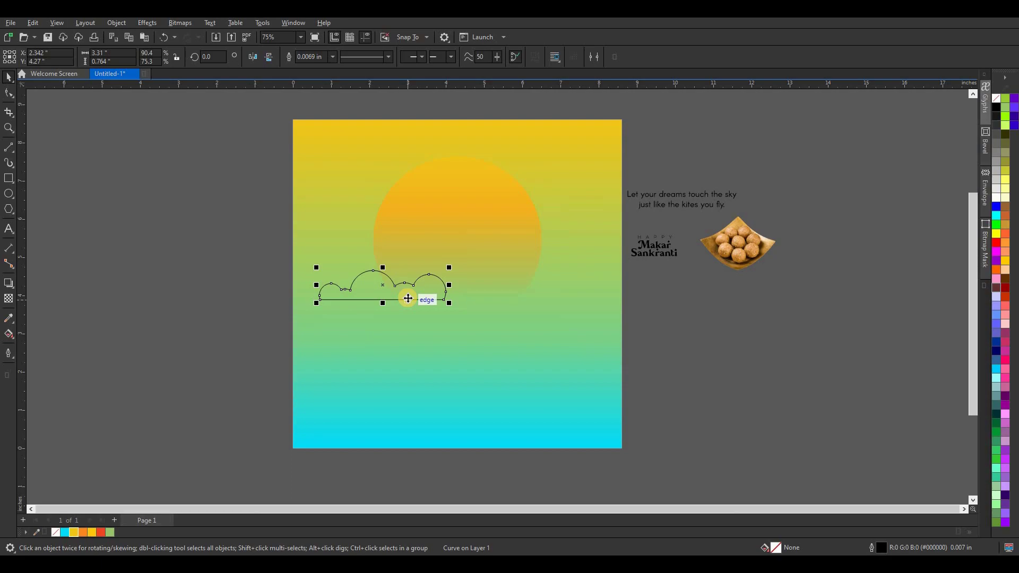
pyautogui.moveTo(391, 291); pyautogui.dragTo(520, 295)
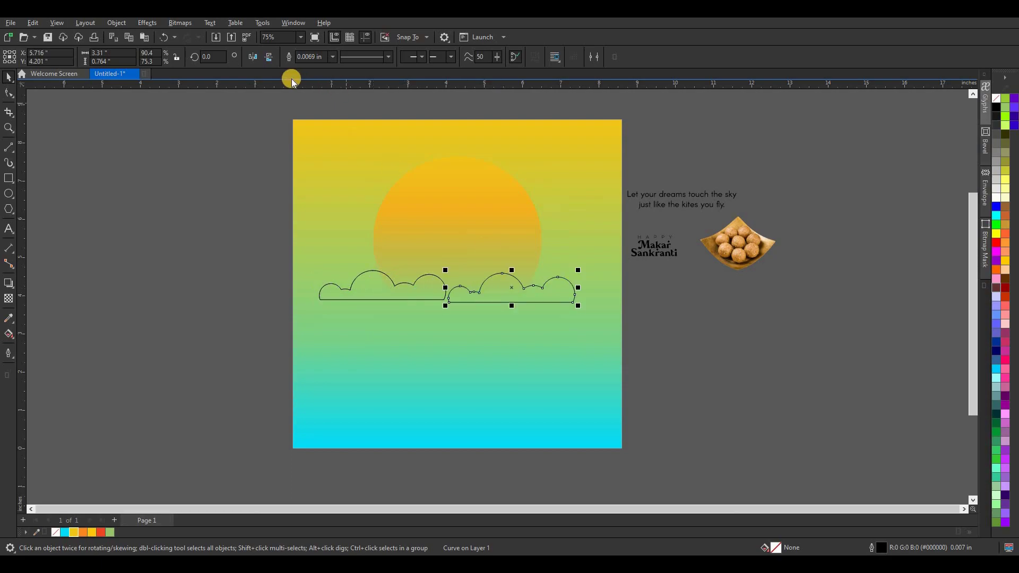
pyautogui.click(252, 57)
pyautogui.moveTo(509, 295); pyautogui.dragTo(539, 286)
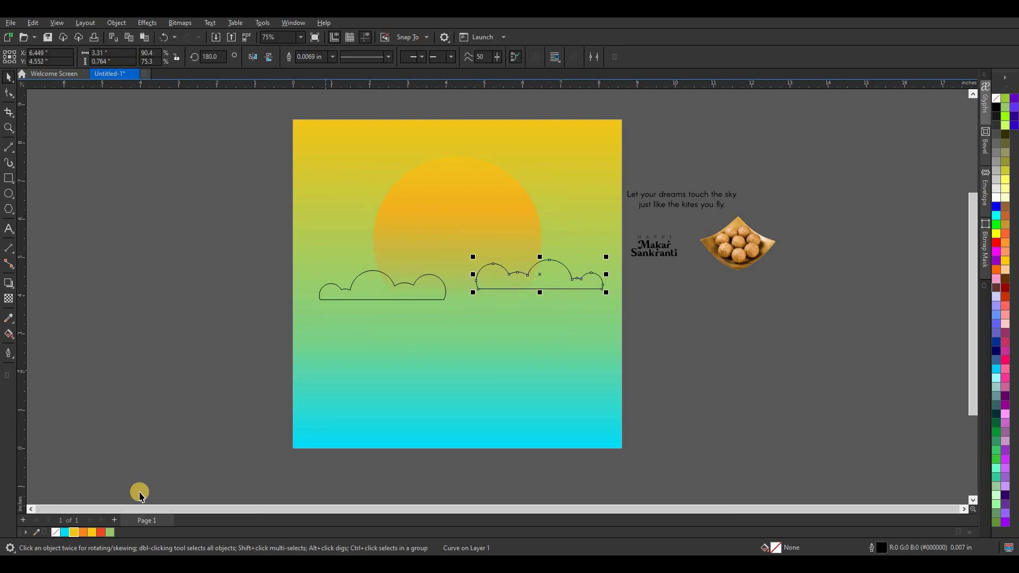
# Fill the right cloud with light orange and remove its outline.
pyautogui.click(103, 532)
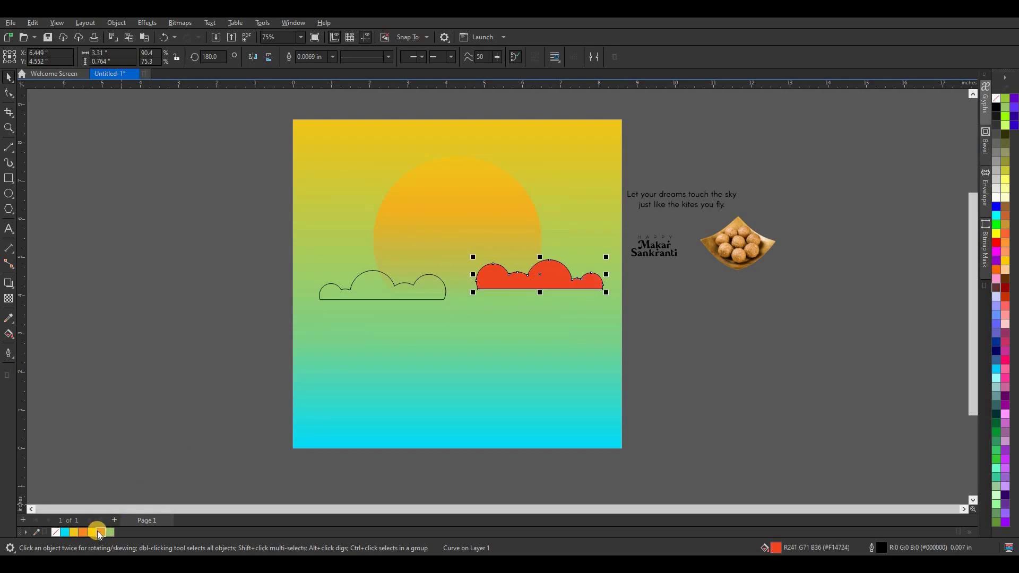
pyautogui.moveTo(84, 536); pyautogui.dragTo(127, 535)
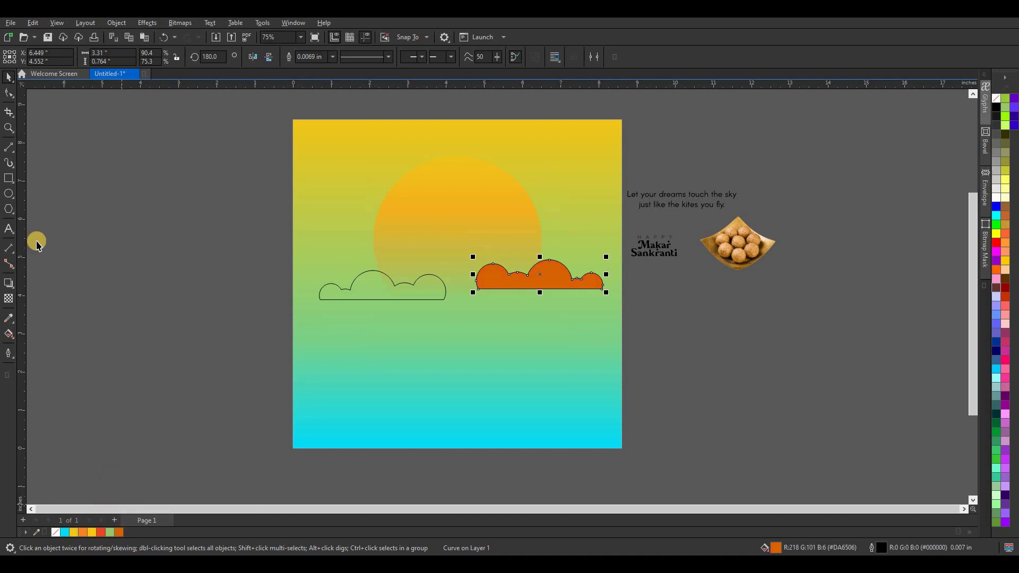
pyautogui.rightClick(57, 532)
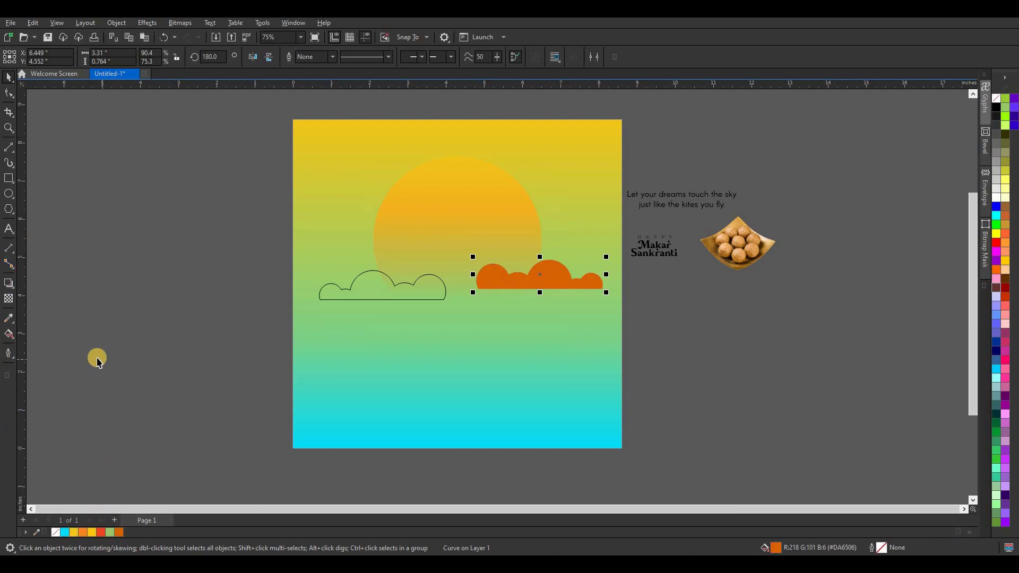
pyautogui.click(85, 535)
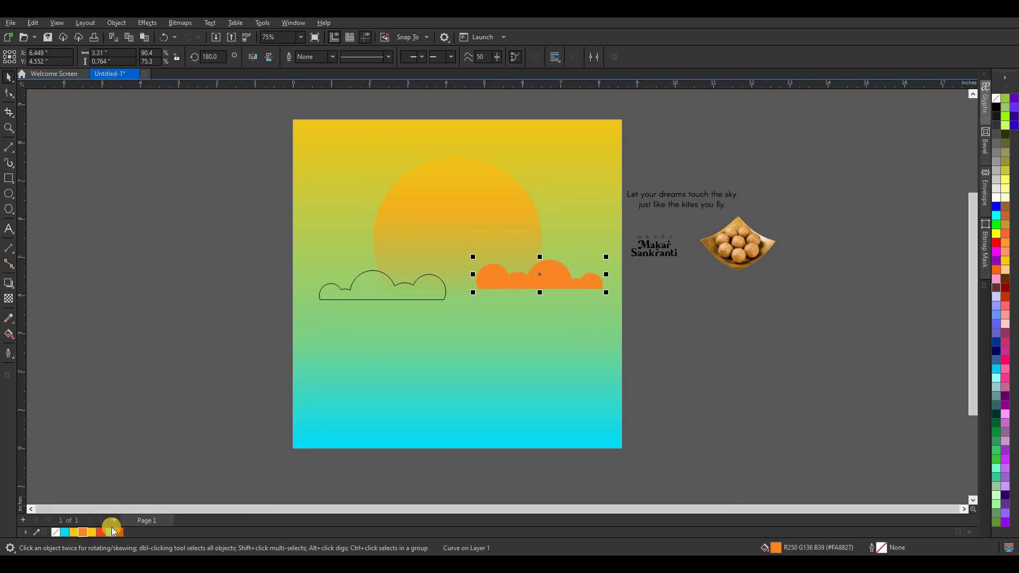
# Give the right cloud a vertical fountain fill, orange at the bottom to yellow at the top.
pyautogui.click(7, 335)
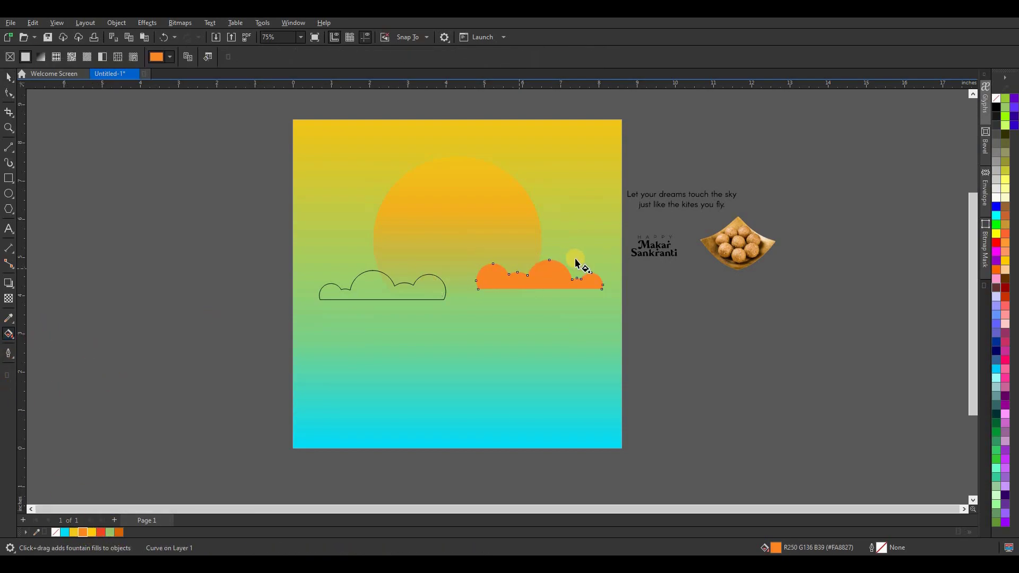
pyautogui.scroll(3, 573, 260)
pyautogui.moveTo(520, 310); pyautogui.dragTo(520, 267)
pyautogui.click(93, 532)
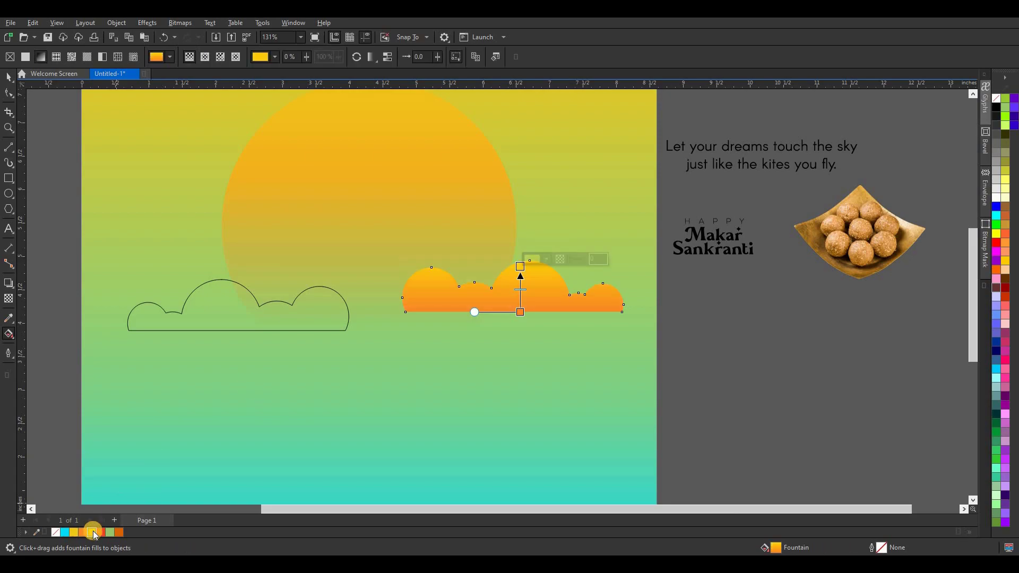
pyautogui.click(7, 78)
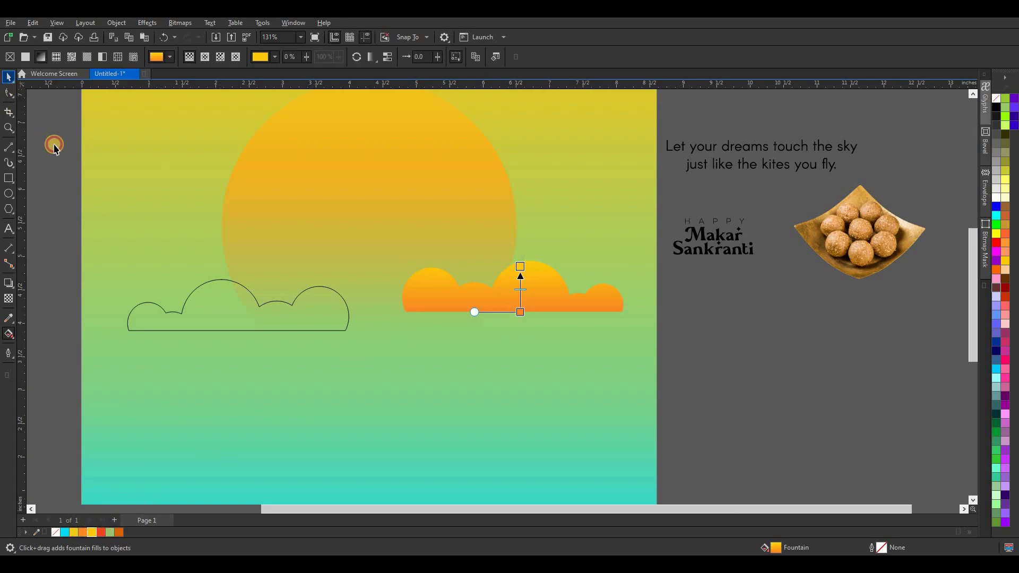
pyautogui.scroll(-2, 552, 332)
pyautogui.scroll(-1, 552, 333)
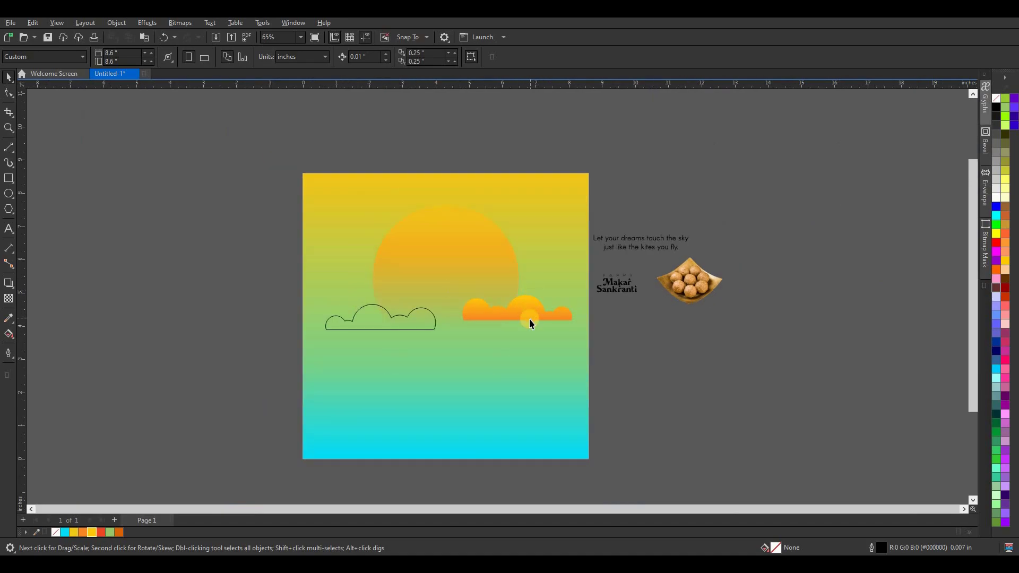
pyautogui.scroll(2, 530, 318)
pyautogui.click(527, 321)
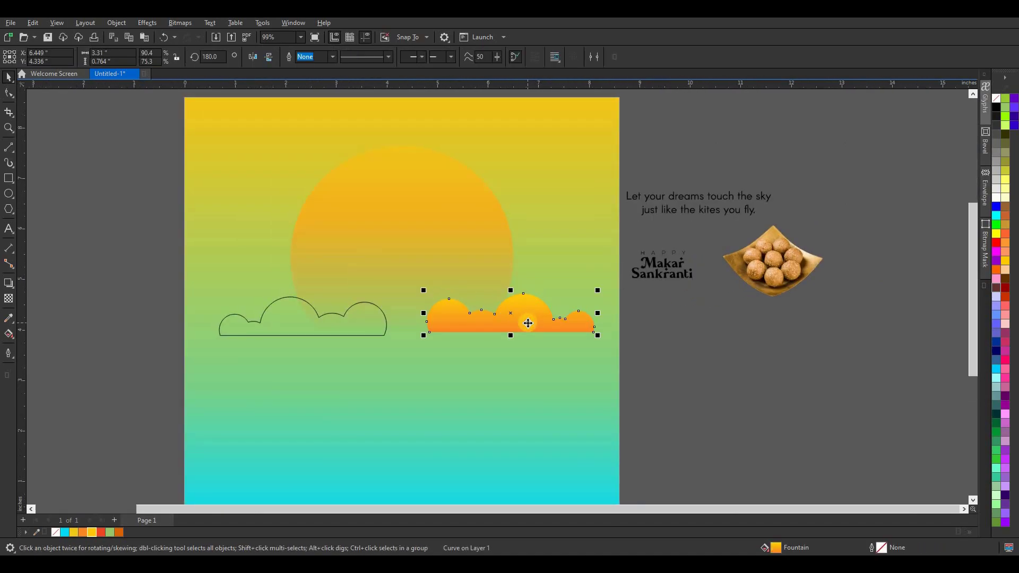
# Apply a vertical fountain transparency so the right cloud fades out toward its bottom.
pyautogui.click(8, 298)
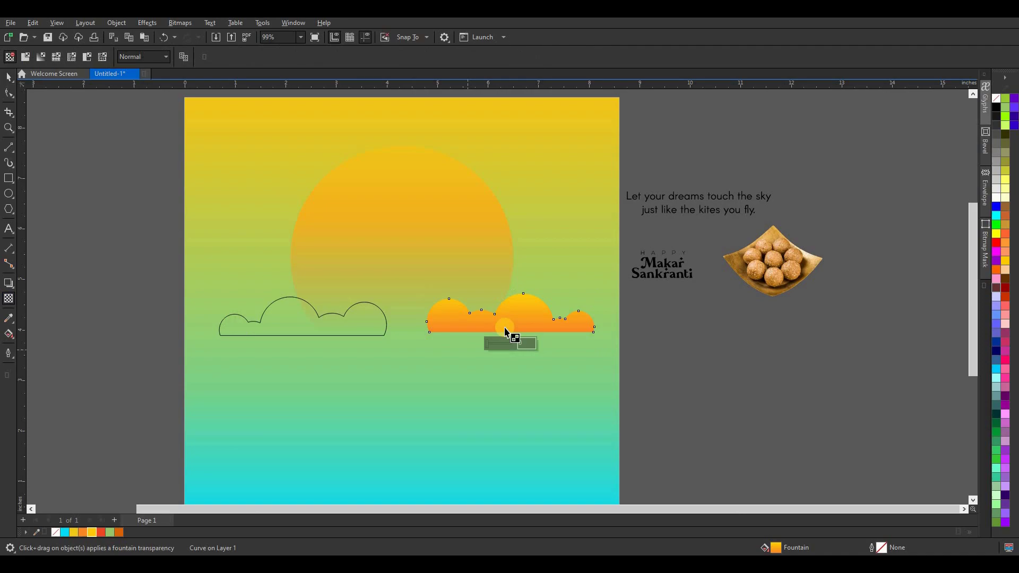
pyautogui.moveTo(511, 332)
pyautogui.mouseDown()
pyautogui.moveTo(511, 314)
pyautogui.moveTo(510, 333)
pyautogui.mouseUp()
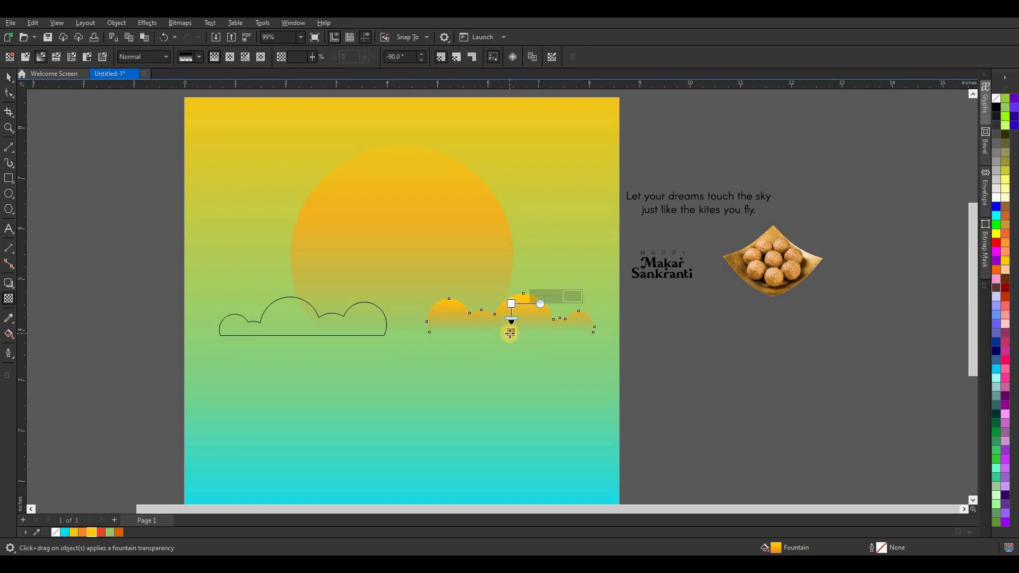
pyautogui.click(6, 77)
pyautogui.click(353, 324)
# Place a mirrored copy of the gradient cloud at the left in place of the outline cloud.
pyautogui.moveTo(353, 324); pyautogui.dragTo(536, 314)
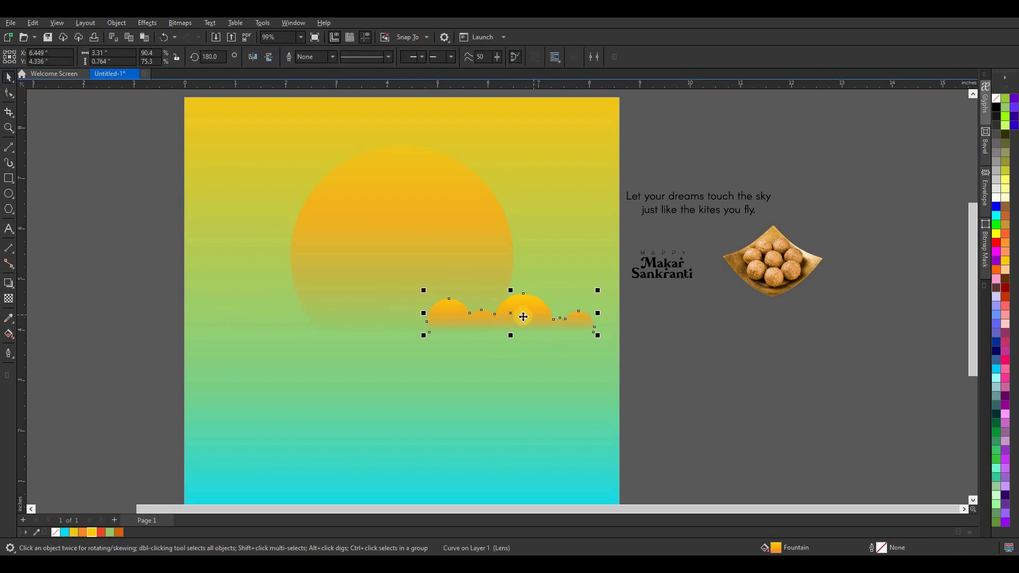
pyautogui.moveTo(523, 317); pyautogui.dragTo(339, 333)
pyautogui.click(252, 56)
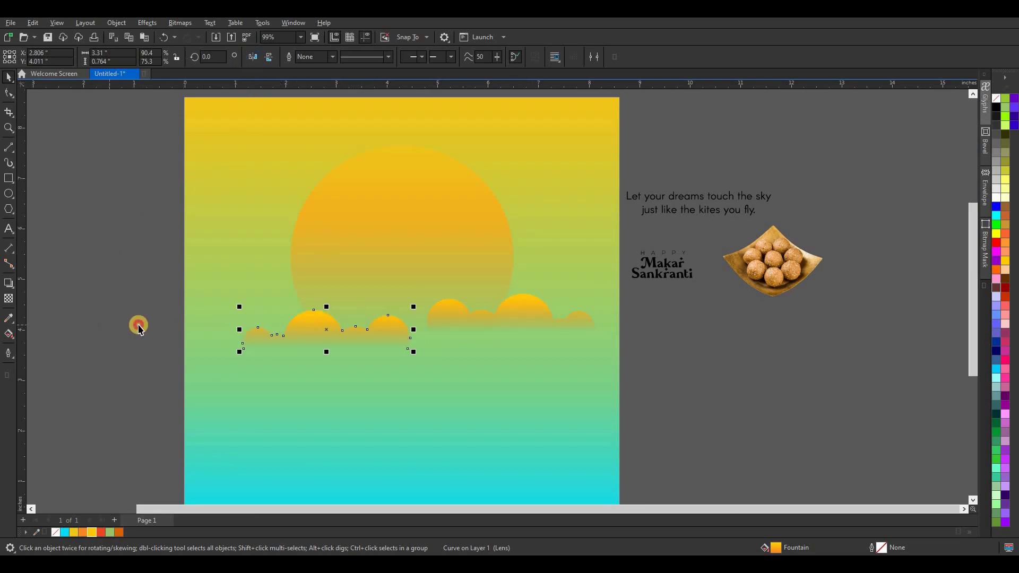
pyautogui.click(138, 327)
pyautogui.scroll(-2, 419, 306)
pyautogui.moveTo(365, 325); pyautogui.dragTo(363, 318)
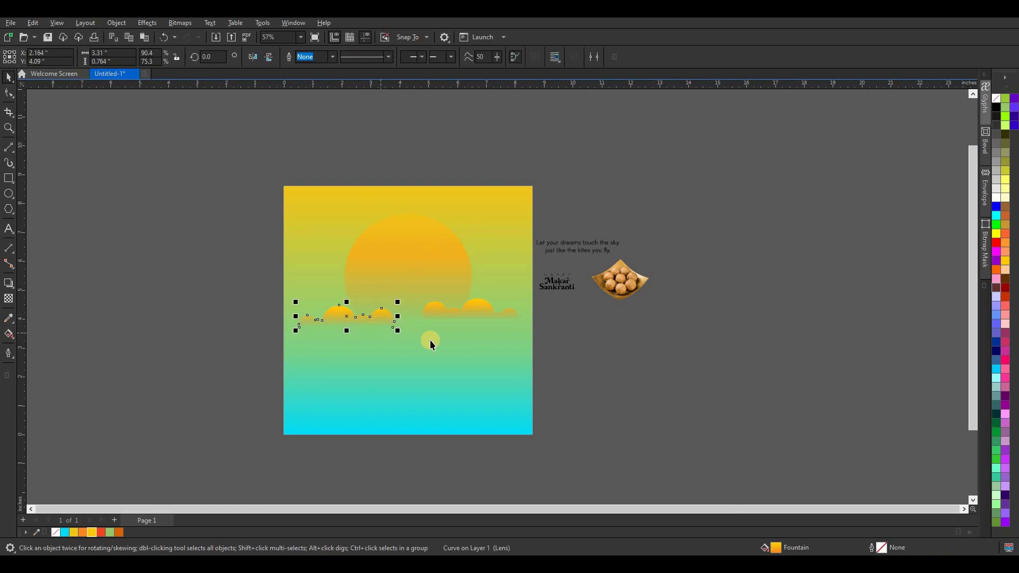
pyautogui.scroll(2, 430, 339)
# Drag the right cloud's transparency top node upward so its fade reaches higher.
pyautogui.click(487, 298)
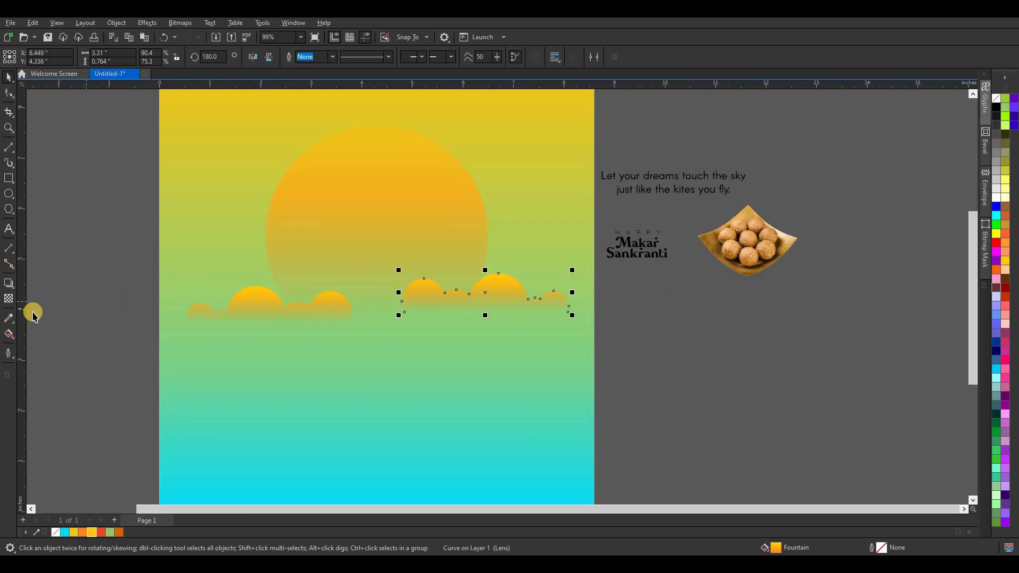
pyautogui.click(9, 298)
pyautogui.scroll(3, 507, 303)
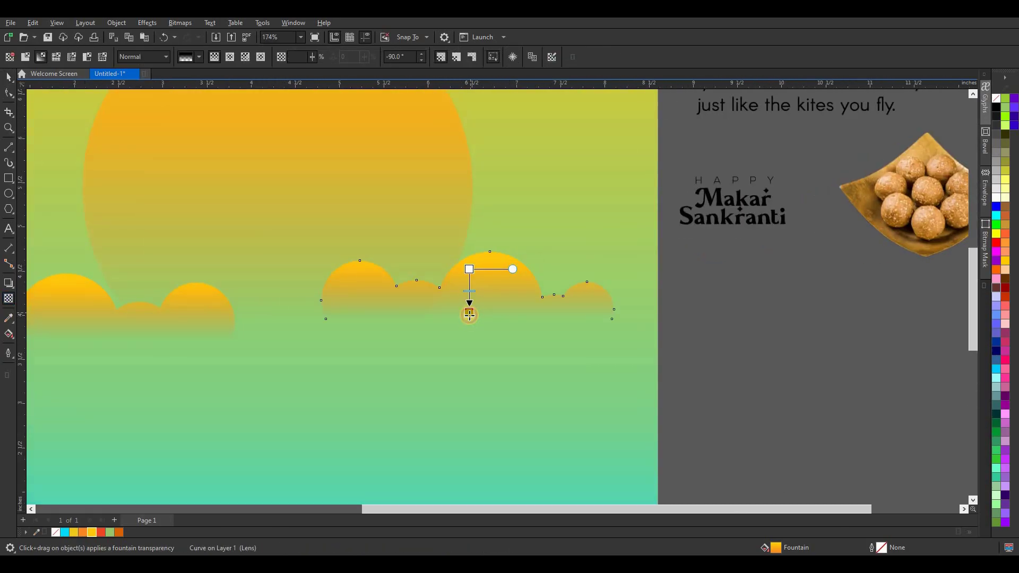
pyautogui.moveTo(470, 313); pyautogui.dragTo(470, 246)
pyautogui.click(470, 247)
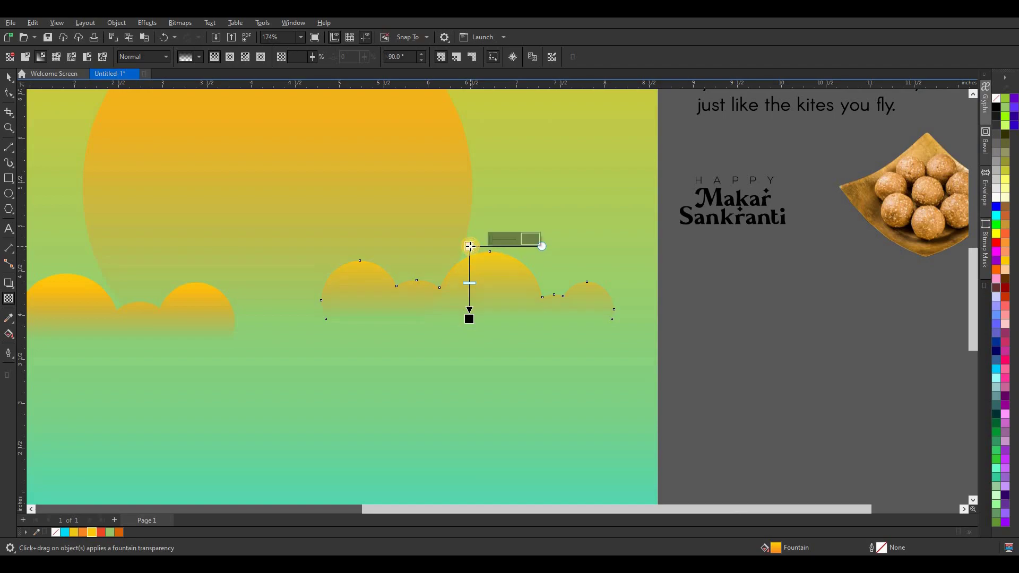
pyautogui.click(4, 77)
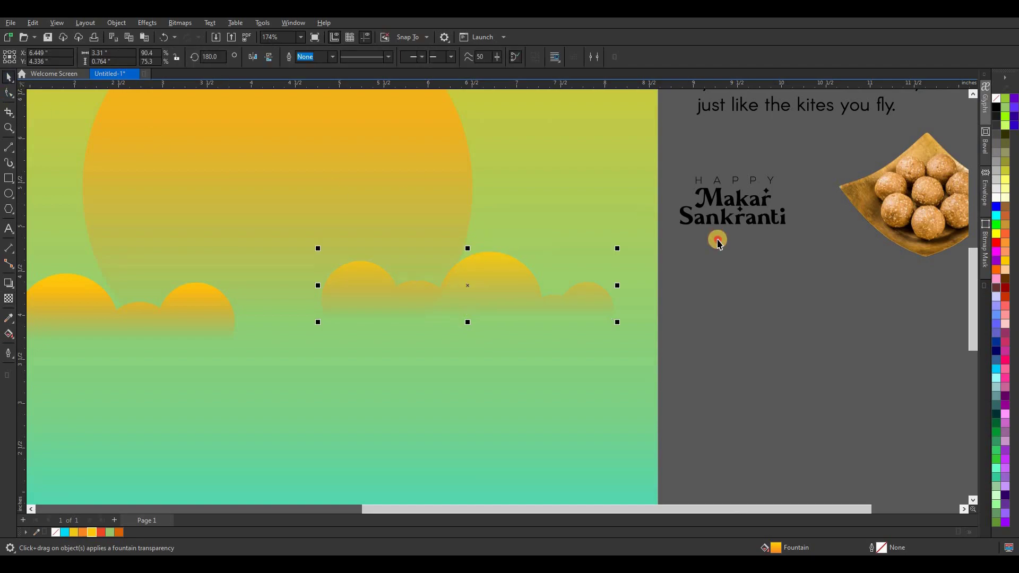
pyautogui.scroll(-1, 733, 282)
pyautogui.scroll(-2, 447, 329)
pyautogui.scroll(-1, 490, 326)
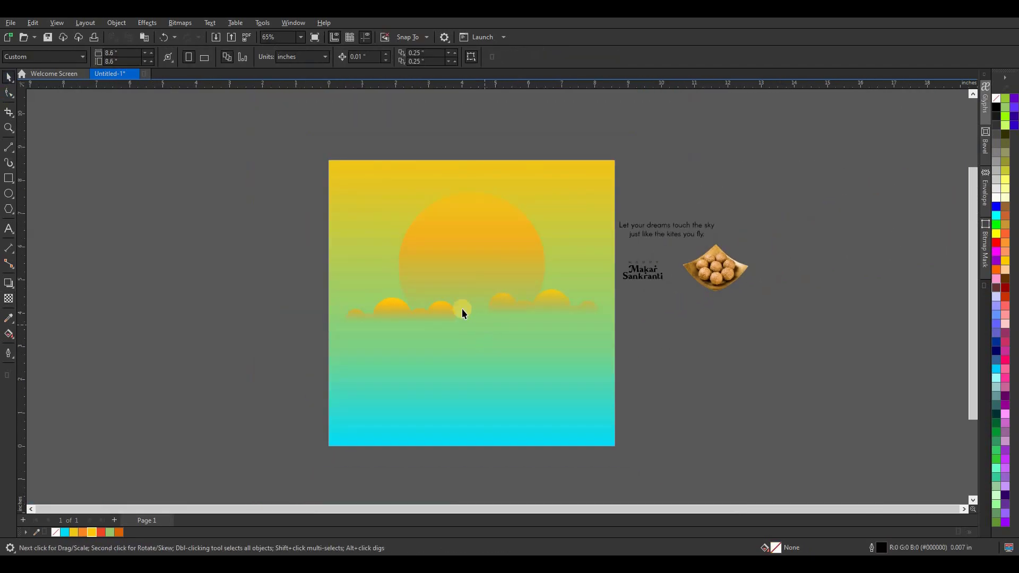
pyautogui.click(433, 312)
# Place a smaller copy of the cloud, about 70% size, in the upper-right sky beside the sun.
pyautogui.moveTo(434, 315)
pyautogui.mouseDown()
pyautogui.moveTo(435, 206)
pyautogui.moveTo(418, 225)
pyautogui.mouseUp()
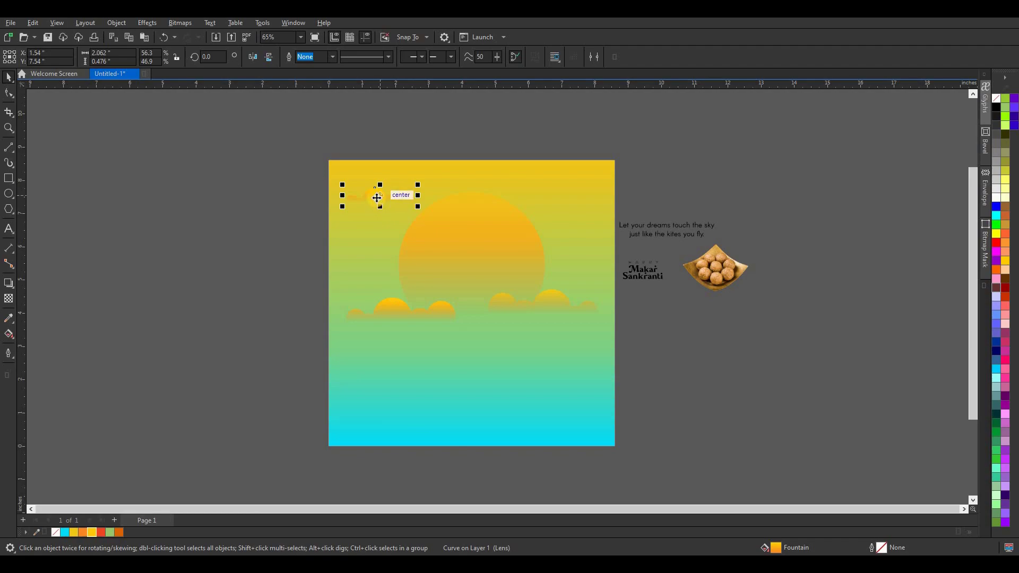
pyautogui.moveTo(380, 214)
pyautogui.mouseDown()
pyautogui.moveTo(436, 198)
pyautogui.moveTo(433, 211)
pyautogui.moveTo(576, 238)
pyautogui.mouseUp()
pyautogui.click(537, 139)
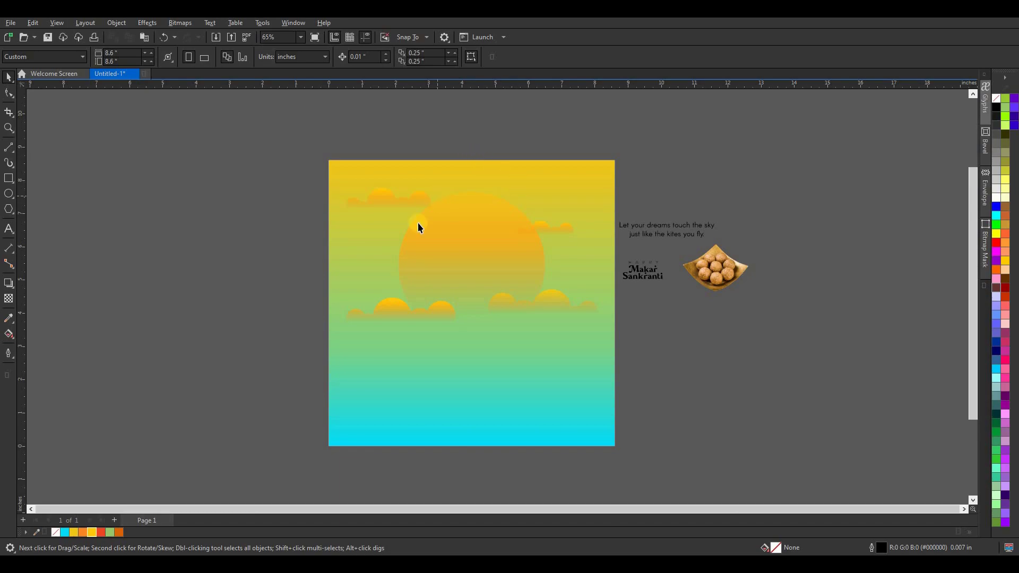
pyautogui.scroll(4, 417, 329)
pyautogui.click(353, 269)
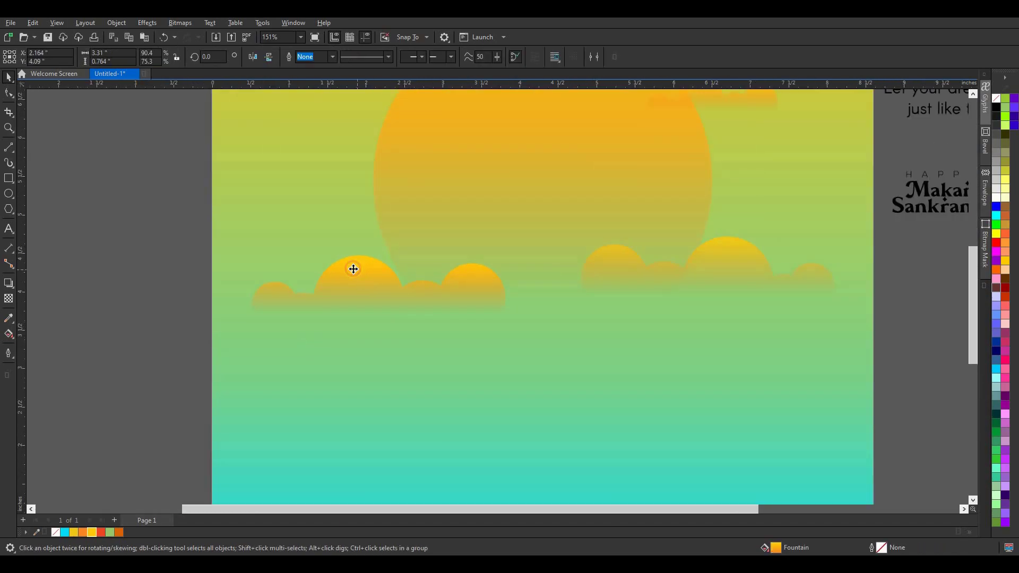
# Recolour the lower clouds' bottom gradient nodes to light green so their bases blend into the sky.
pyautogui.press('g')
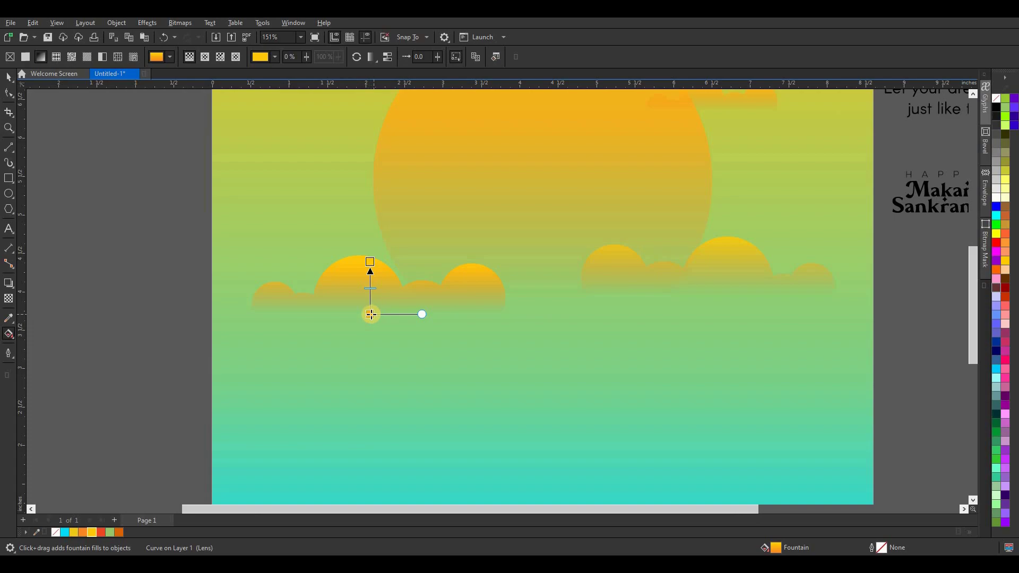
pyautogui.click(370, 315)
pyautogui.click(65, 530)
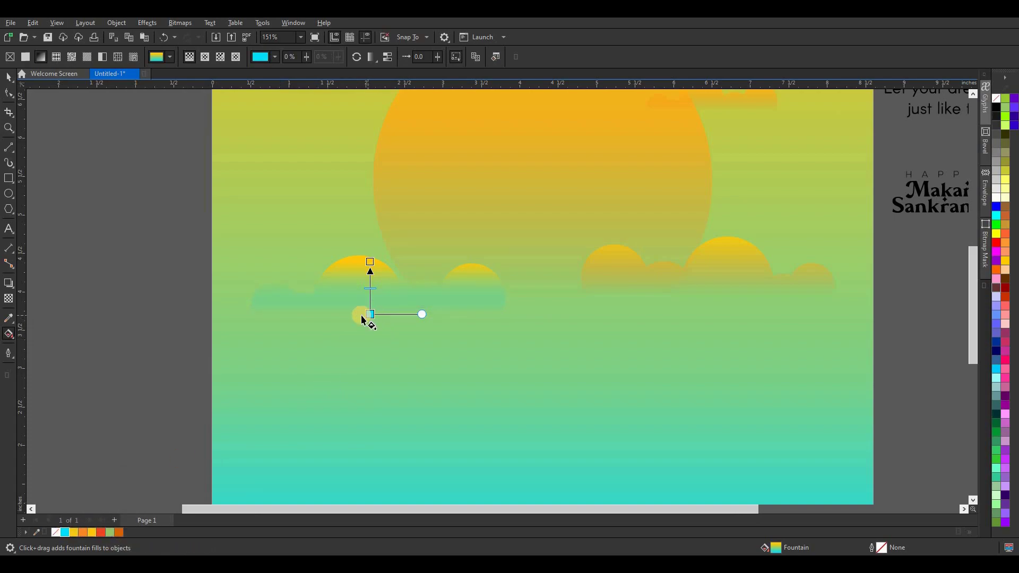
pyautogui.click(111, 532)
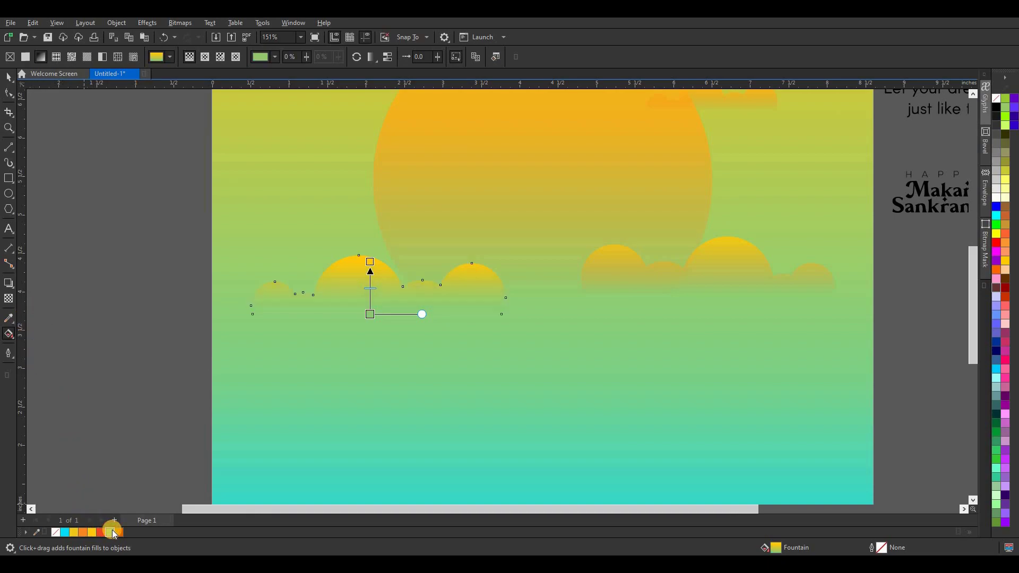
pyautogui.click(696, 287)
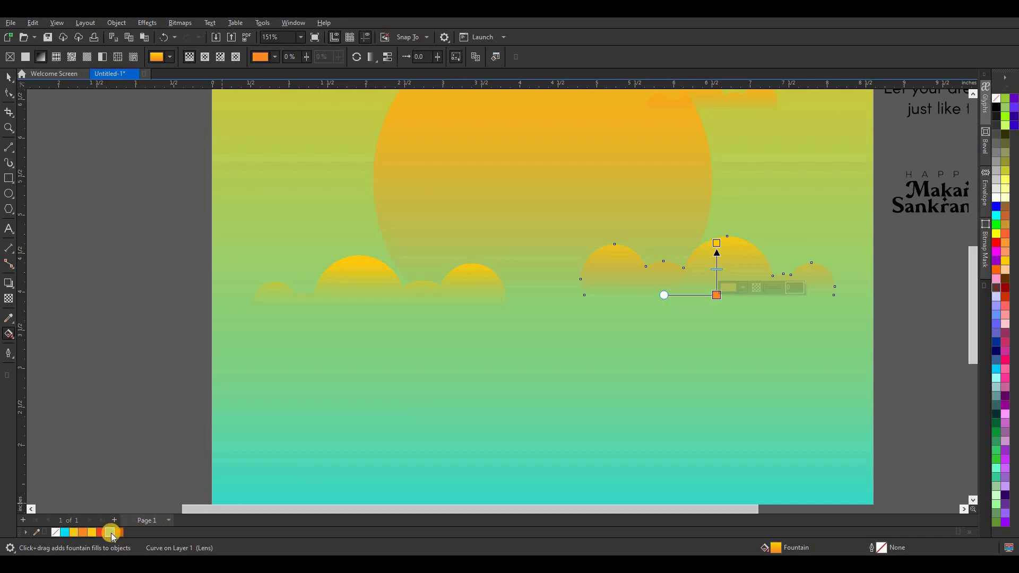
pyautogui.click(9, 77)
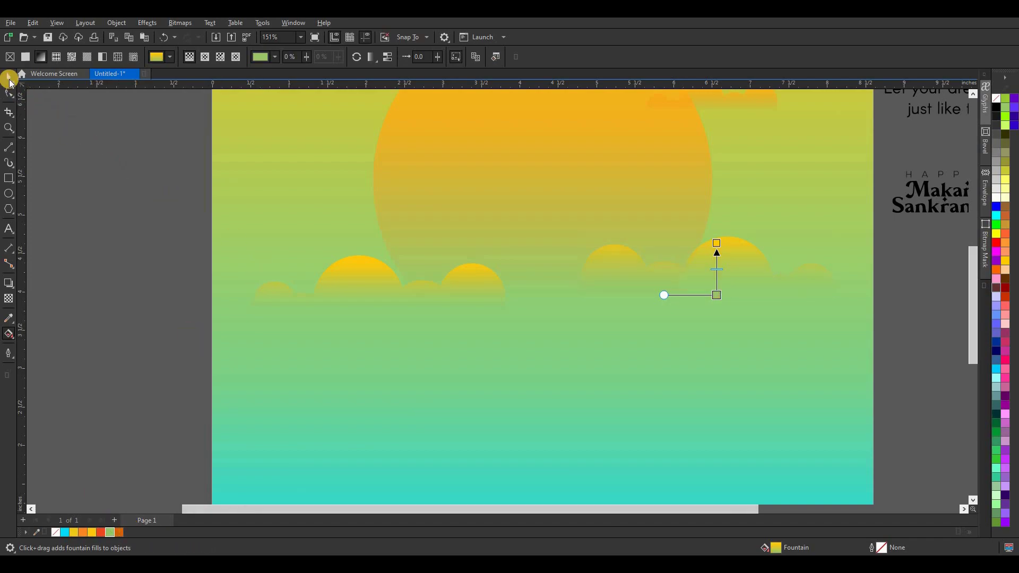
pyautogui.click(138, 183)
pyautogui.scroll(-2, 454, 309)
pyautogui.scroll(-1, 482, 297)
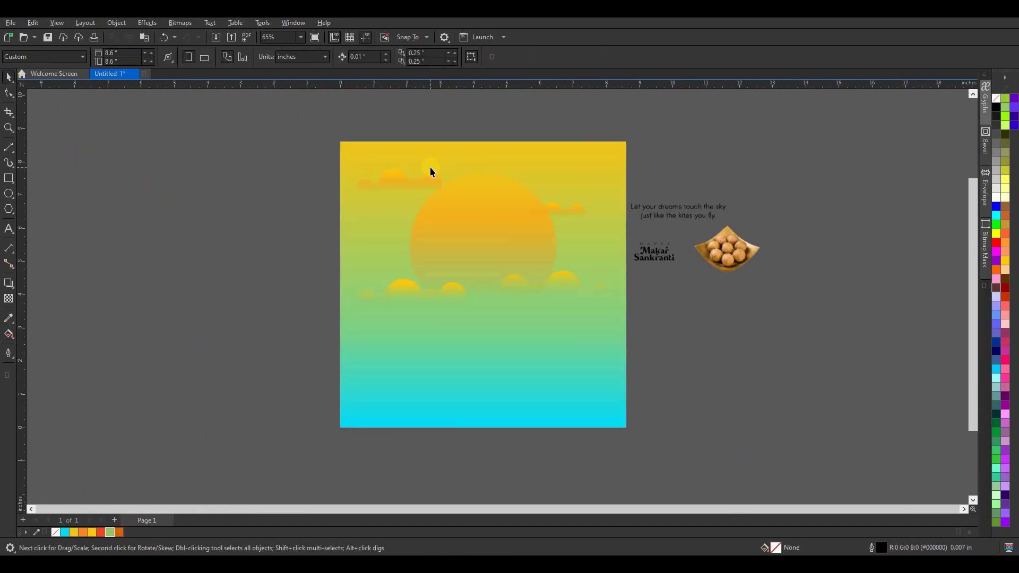
pyautogui.scroll(2, 429, 166)
pyautogui.scroll(-1, 396, 173)
# Enlarge the Makar Sankranti title group to about 271% and move it onto the sun.
pyautogui.click(523, 250)
pyautogui.click(393, 118)
pyautogui.scroll(-1, 402, 122)
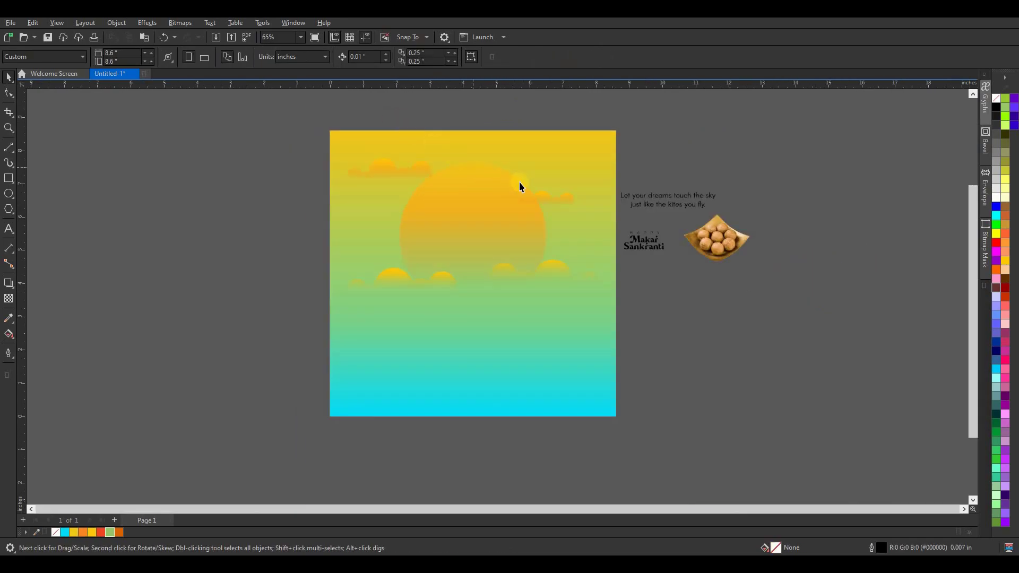
pyautogui.moveTo(618, 213)
pyautogui.mouseDown()
pyautogui.moveTo(669, 267)
pyautogui.moveTo(474, 231)
pyautogui.mouseUp()
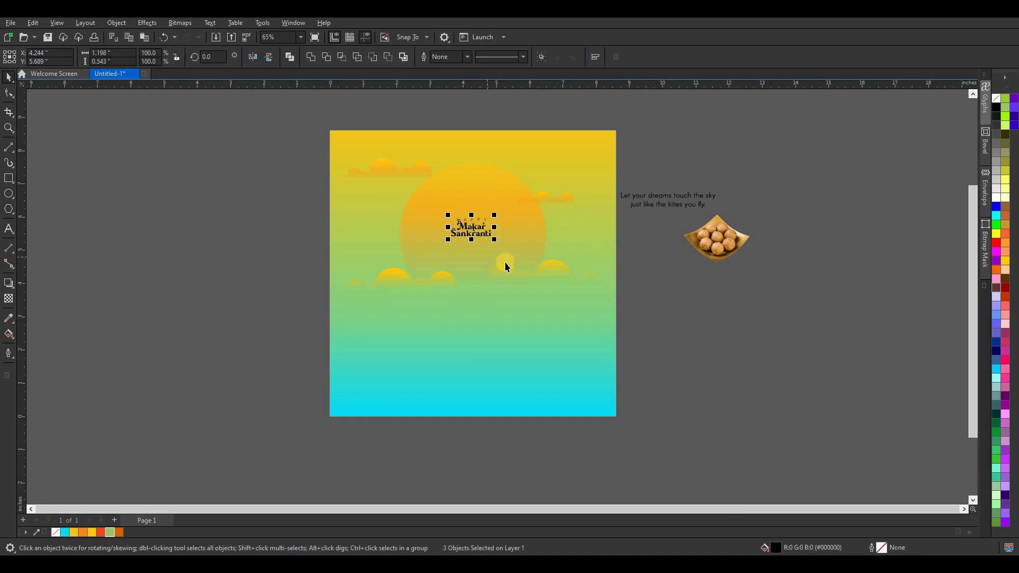
pyautogui.scroll(1, 505, 262)
pyautogui.moveTo(489, 233); pyautogui.dragTo(534, 281)
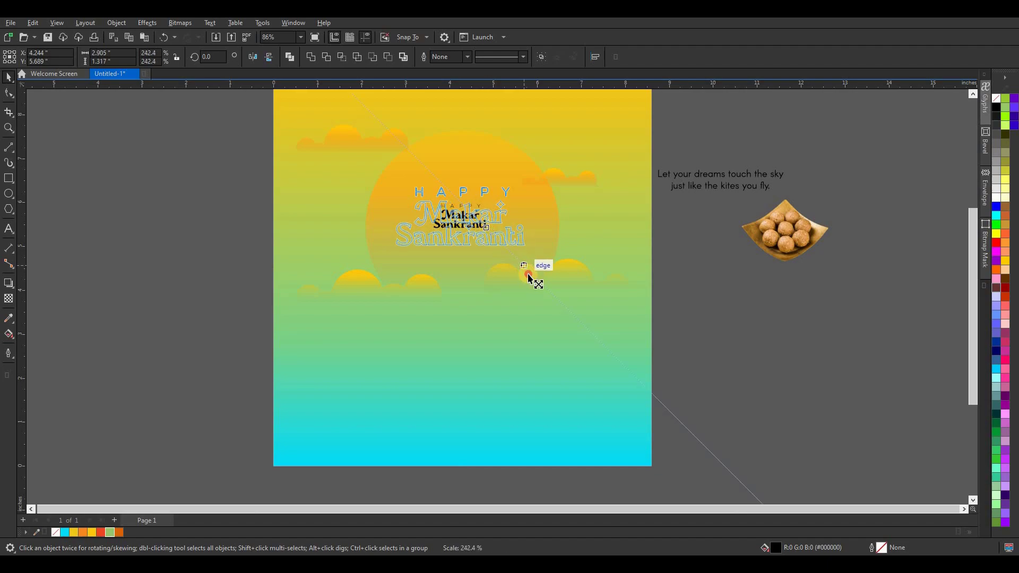
pyautogui.moveTo(461, 219); pyautogui.dragTo(460, 211)
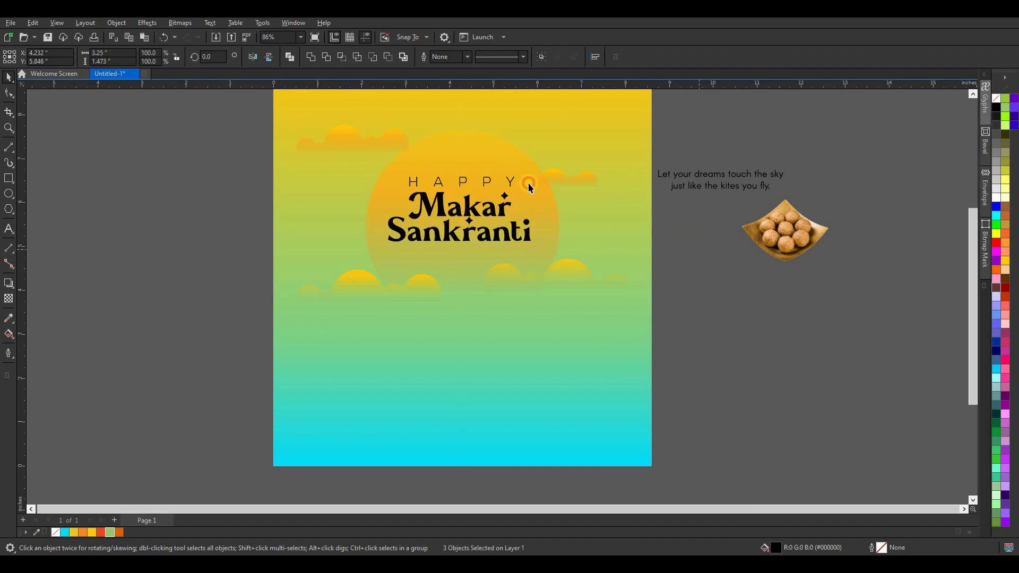
pyautogui.press('Escape')
# Shrink the HAPPY text toward its centre above the title.
pyautogui.scroll(-1, 478, 215)
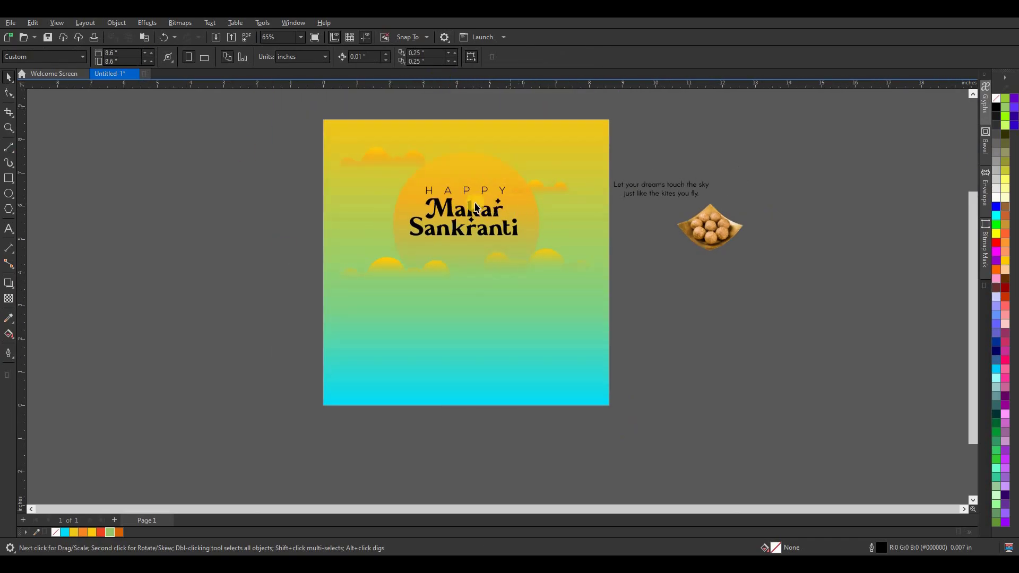
pyautogui.scroll(1, 467, 197)
pyautogui.click(489, 203)
pyautogui.moveTo(541, 204); pyautogui.dragTo(509, 194)
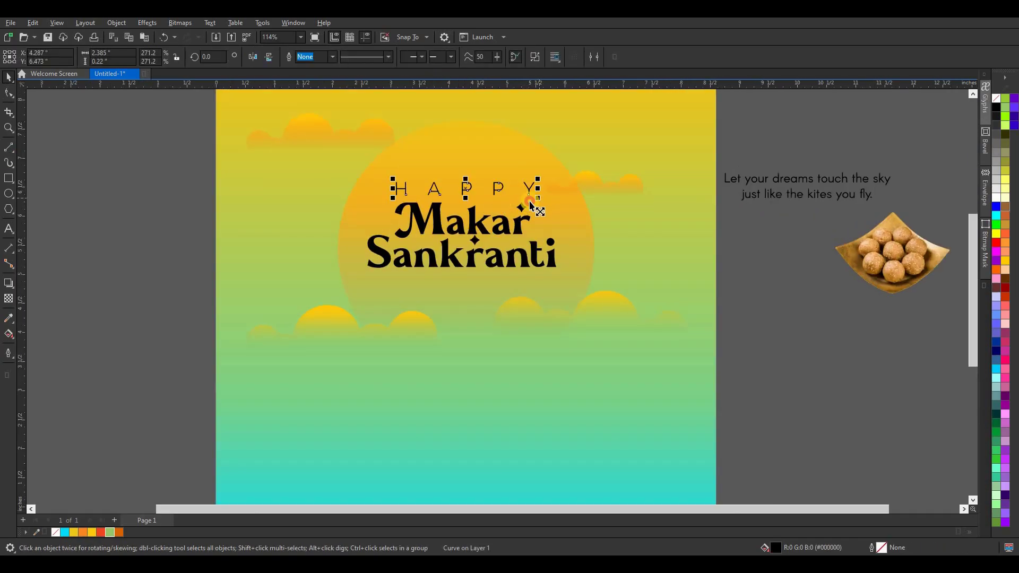
pyautogui.click(737, 261)
pyautogui.scroll(-1, 525, 245)
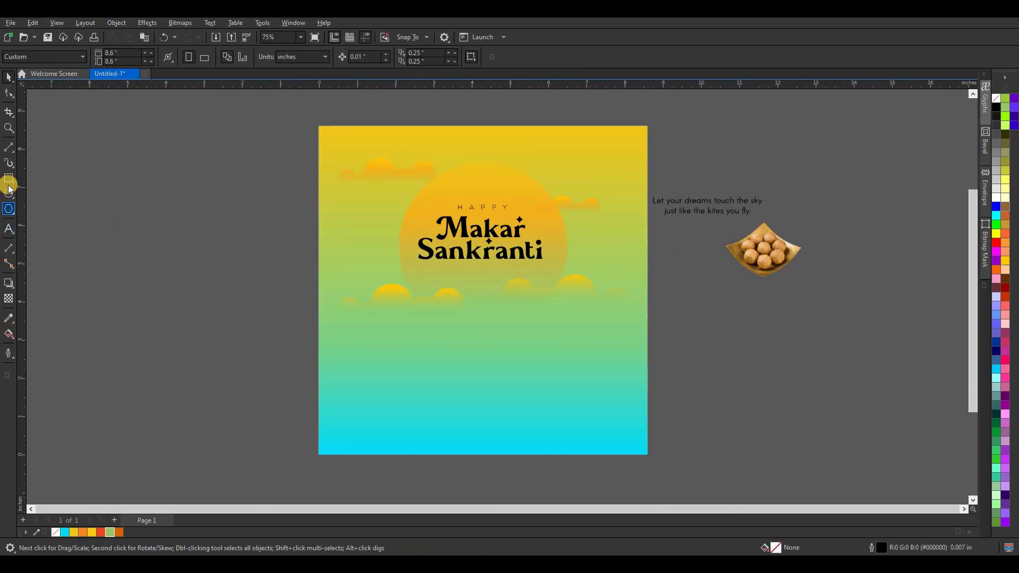
# Draw a small square left of the poster, rotate it 45° into a diamond, and convert it to curves.
pyautogui.click(9, 179)
pyautogui.moveTo(158, 226); pyautogui.dragTo(205, 273)
pyautogui.click(8, 77)
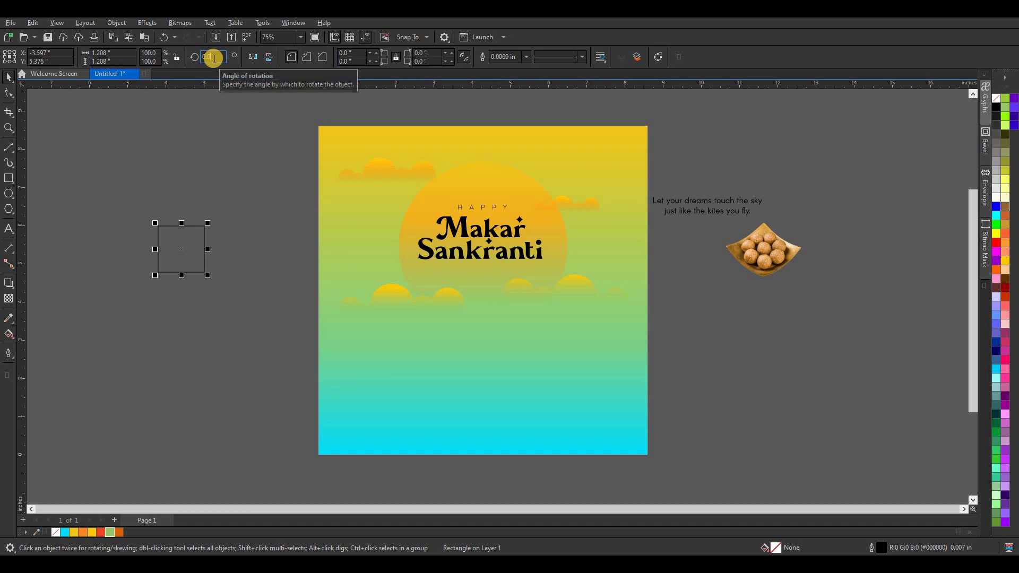
pyautogui.press('Return')
pyautogui.click(8, 93)
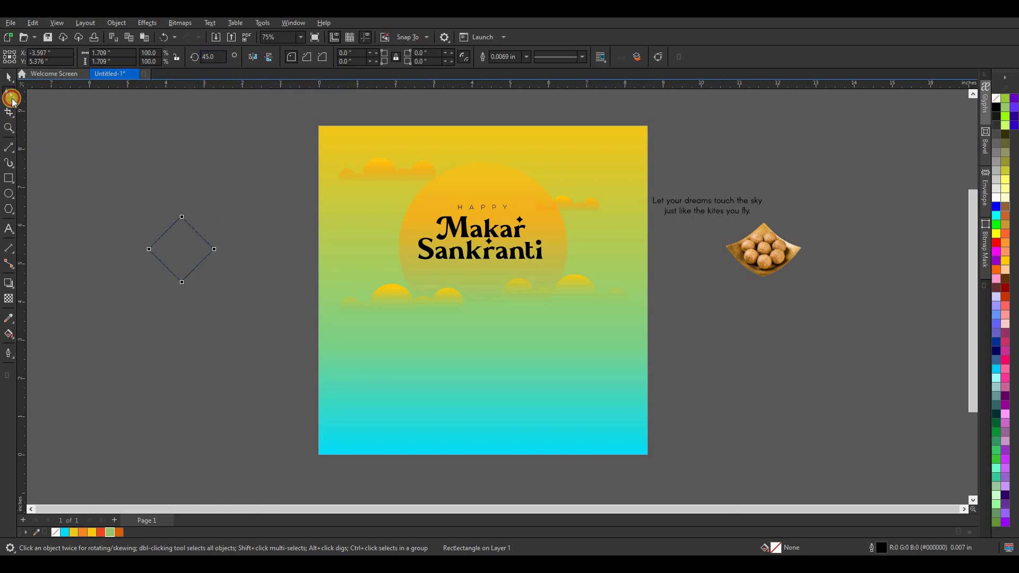
pyautogui.click(116, 22)
pyautogui.click(132, 296)
# Bend all four sides of the diamond into curves with the Shape tool.
pyautogui.scroll(3, 167, 232)
pyautogui.click(166, 230)
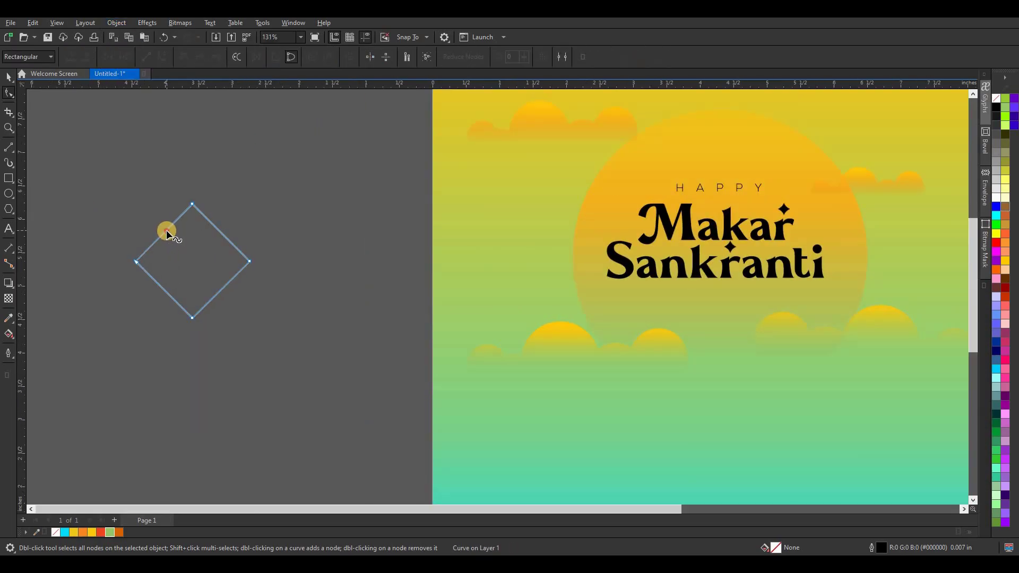
pyautogui.click(161, 229)
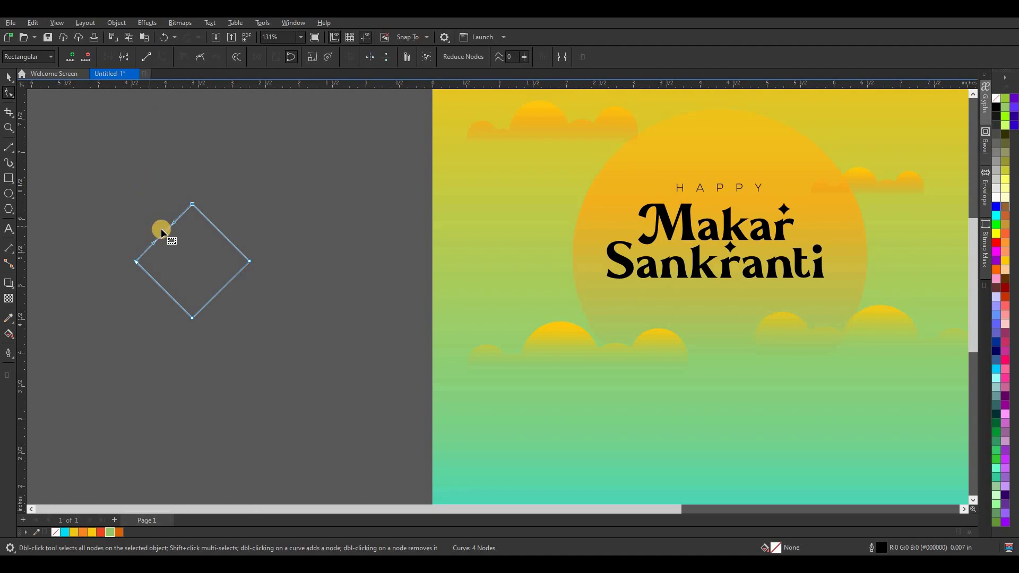
pyautogui.moveTo(160, 228); pyautogui.dragTo(159, 227)
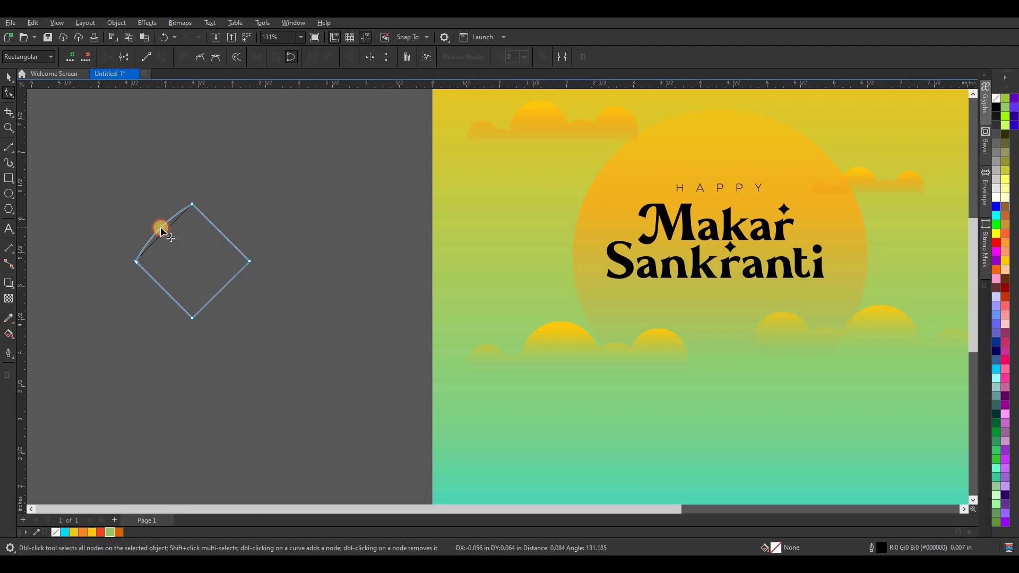
pyautogui.moveTo(160, 227); pyautogui.dragTo(171, 232)
pyautogui.scroll(2, 160, 227)
pyautogui.click(298, 242)
pyautogui.moveTo(293, 237); pyautogui.dragTo(298, 235)
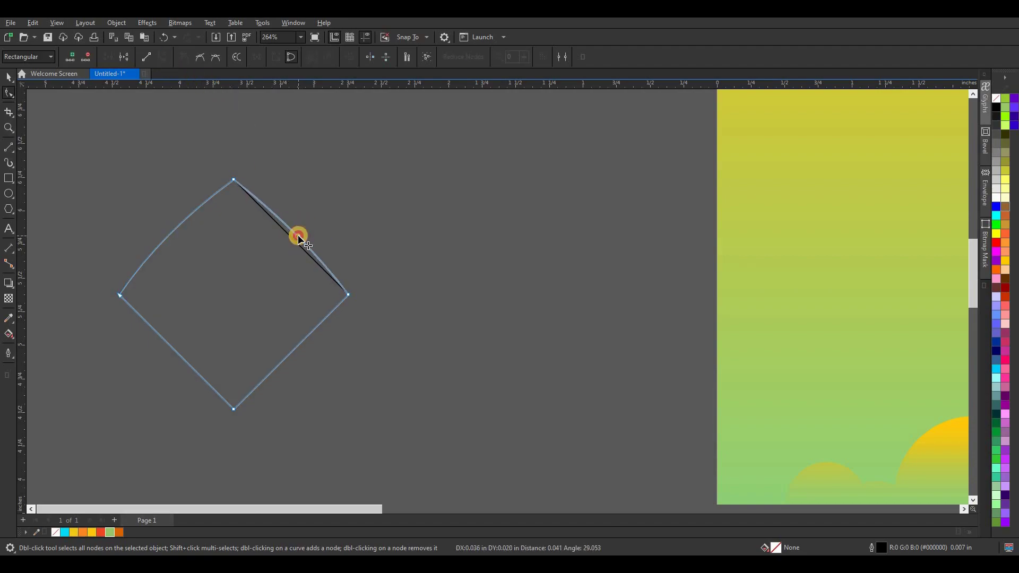
pyautogui.click(294, 350)
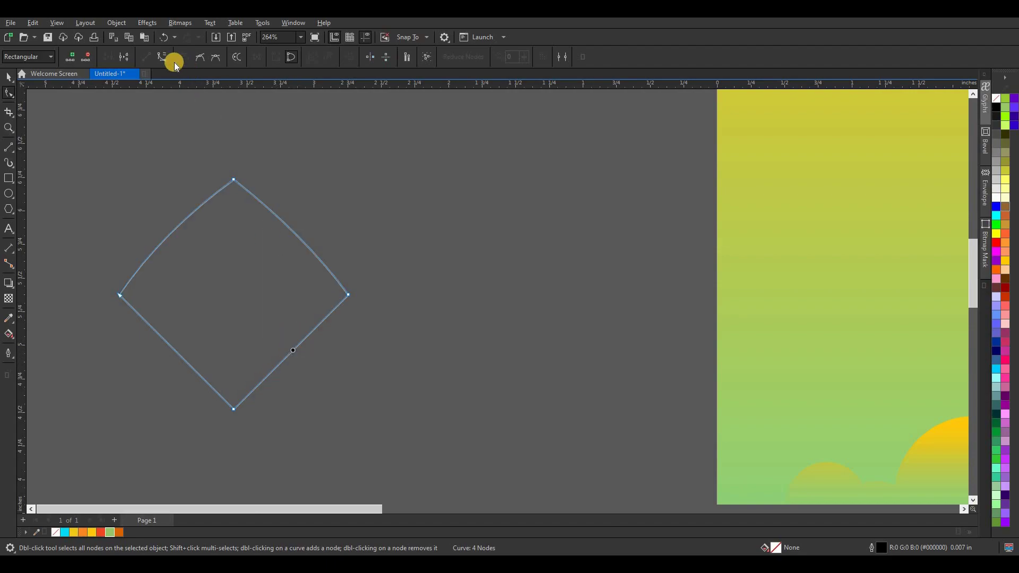
pyautogui.moveTo(291, 351); pyautogui.dragTo(276, 307)
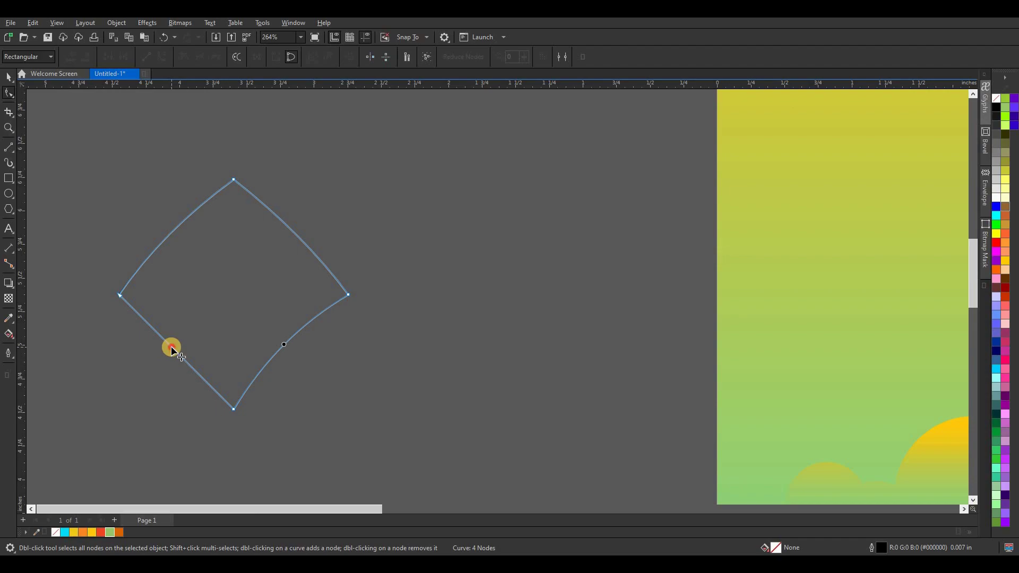
pyautogui.hotkey('ctrl', 'a')
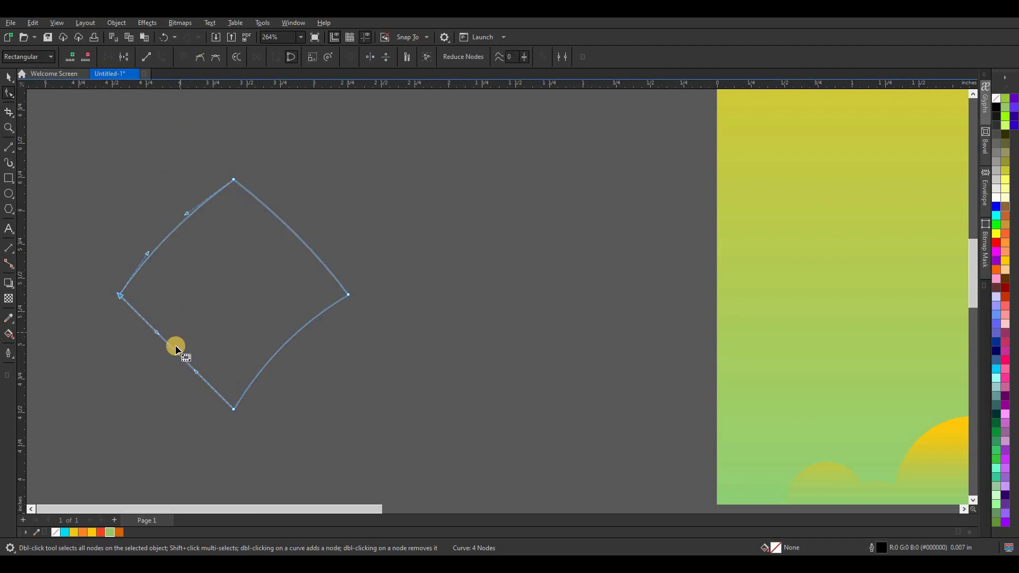
pyautogui.moveTo(175, 348); pyautogui.dragTo(186, 342)
pyautogui.click(9, 76)
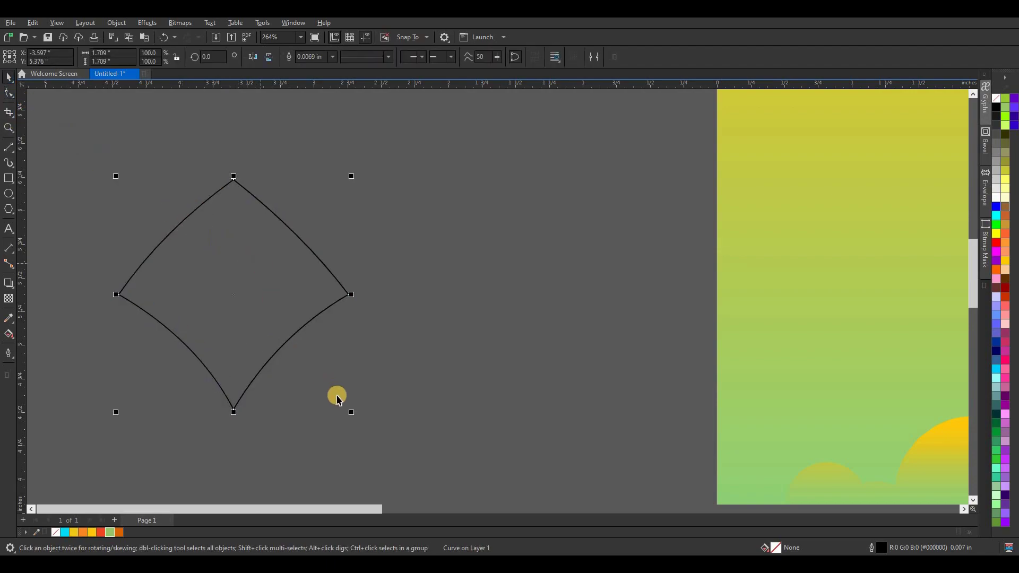
# Place a scaled-down copy of the kite in its top corner and fit its nodes to the kite's edges.
pyautogui.moveTo(351, 412); pyautogui.dragTo(273, 365)
pyautogui.moveTo(228, 292); pyautogui.dragTo(234, 219)
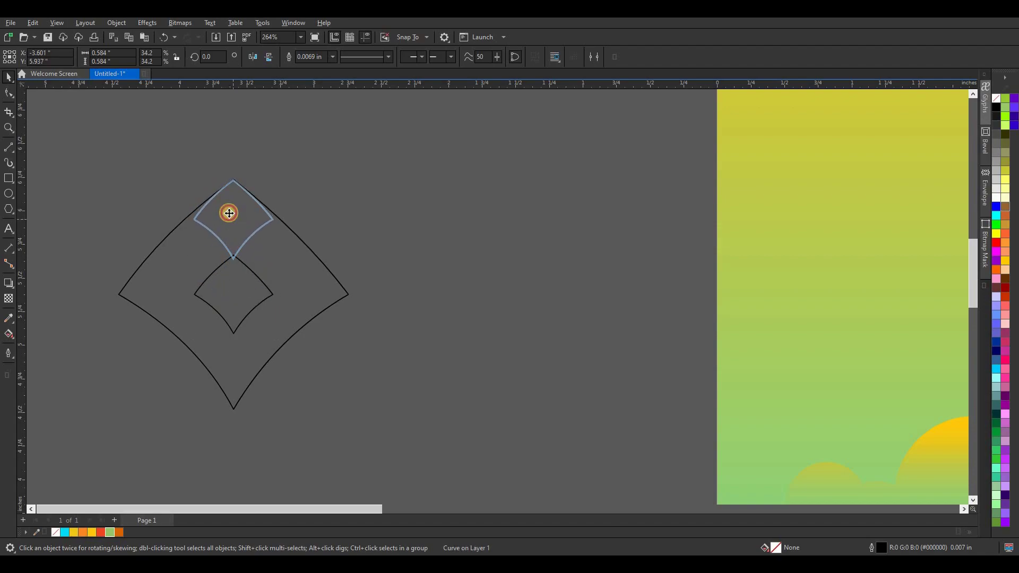
pyautogui.scroll(3, 183, 193)
pyautogui.scroll(2, 183, 194)
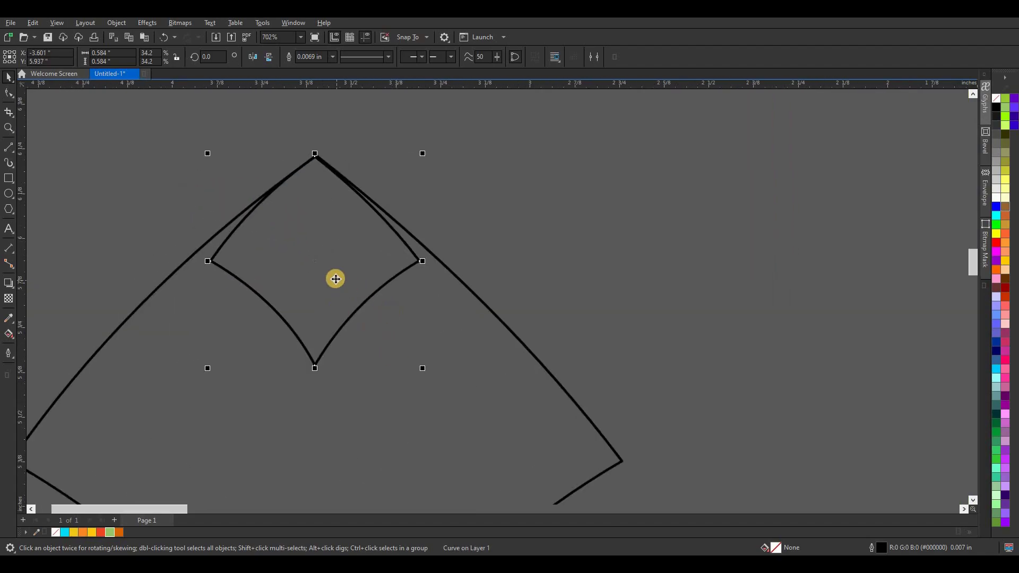
pyautogui.press('F10')
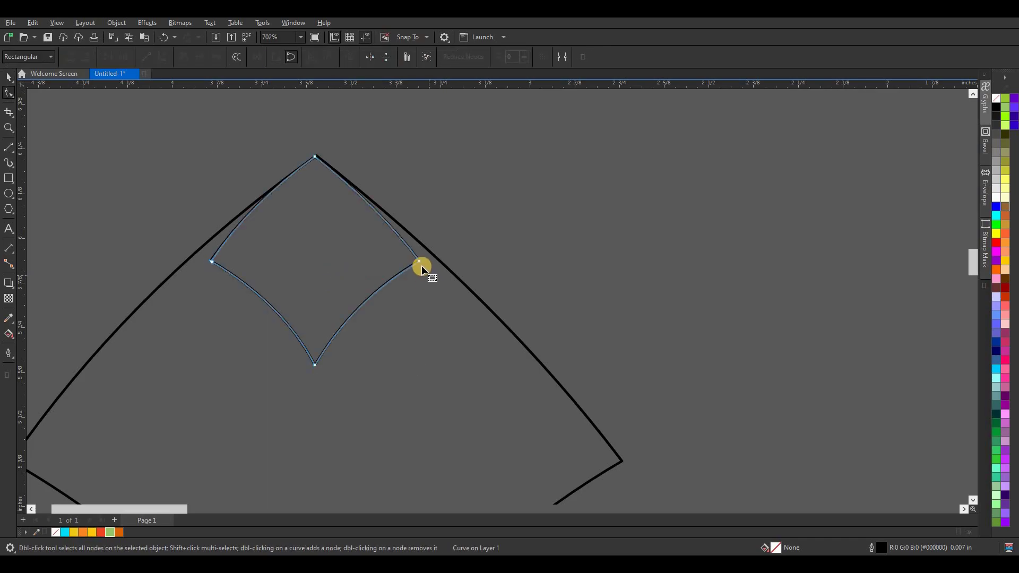
pyautogui.moveTo(422, 260); pyautogui.dragTo(436, 257)
pyautogui.moveTo(406, 218); pyautogui.dragTo(408, 243)
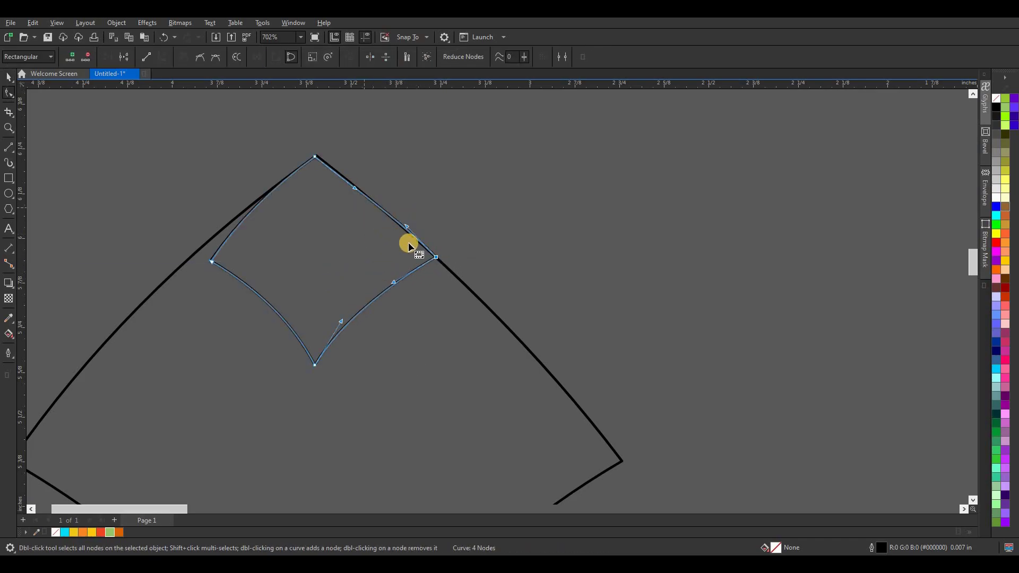
pyautogui.click(406, 227)
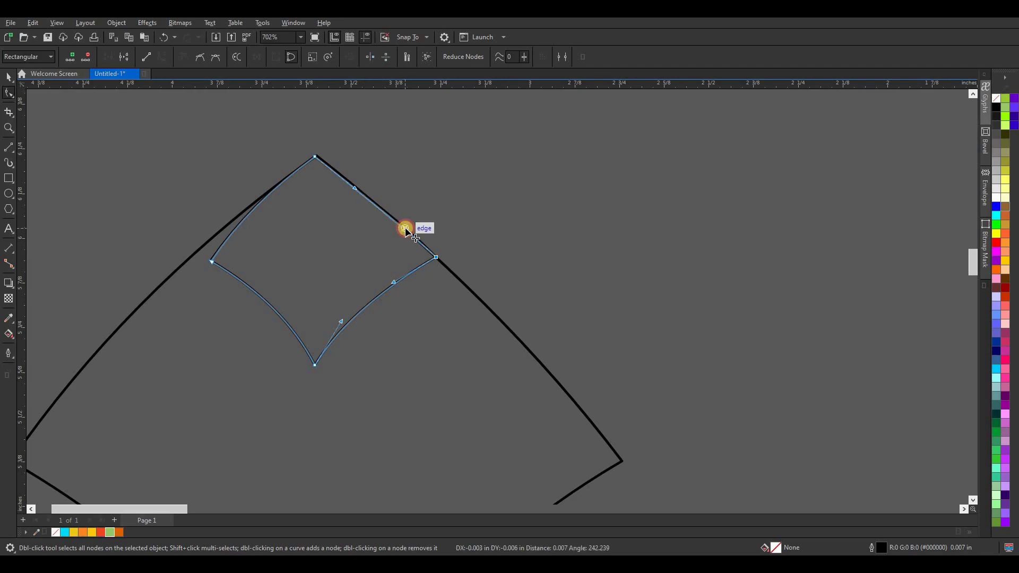
pyautogui.click(356, 189)
pyautogui.moveTo(213, 262); pyautogui.dragTo(196, 253)
pyautogui.moveTo(227, 219); pyautogui.dragTo(234, 221)
# Fill the whole kite shape red-orange.
pyautogui.click(9, 78)
pyautogui.scroll(-2, 262, 166)
pyautogui.scroll(-3, 325, 198)
pyautogui.scroll(-3, 295, 248)
pyautogui.click(312, 281)
pyautogui.click(103, 532)
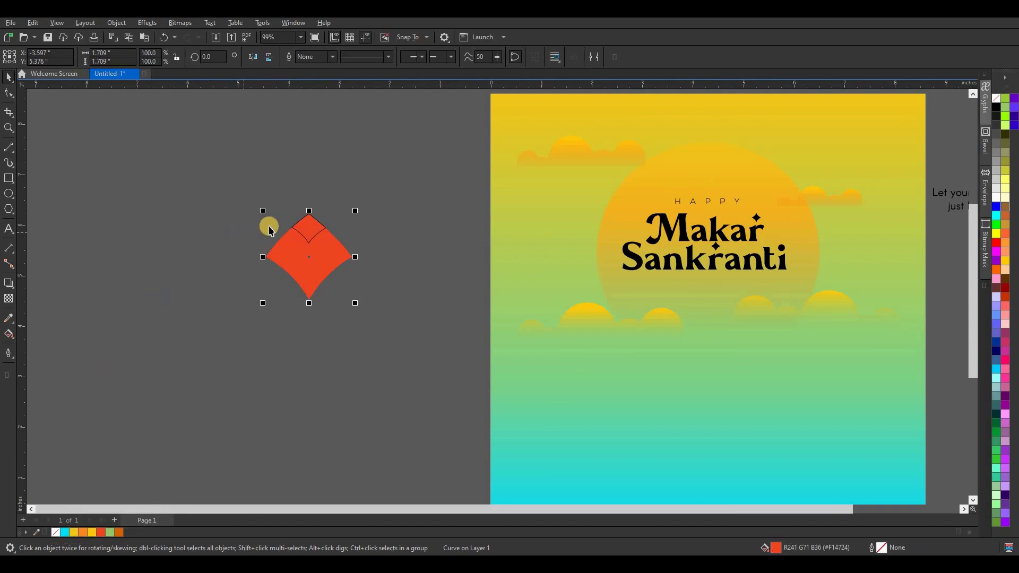
# Give the small top diamond a green fill and no outline.
pyautogui.click(310, 229)
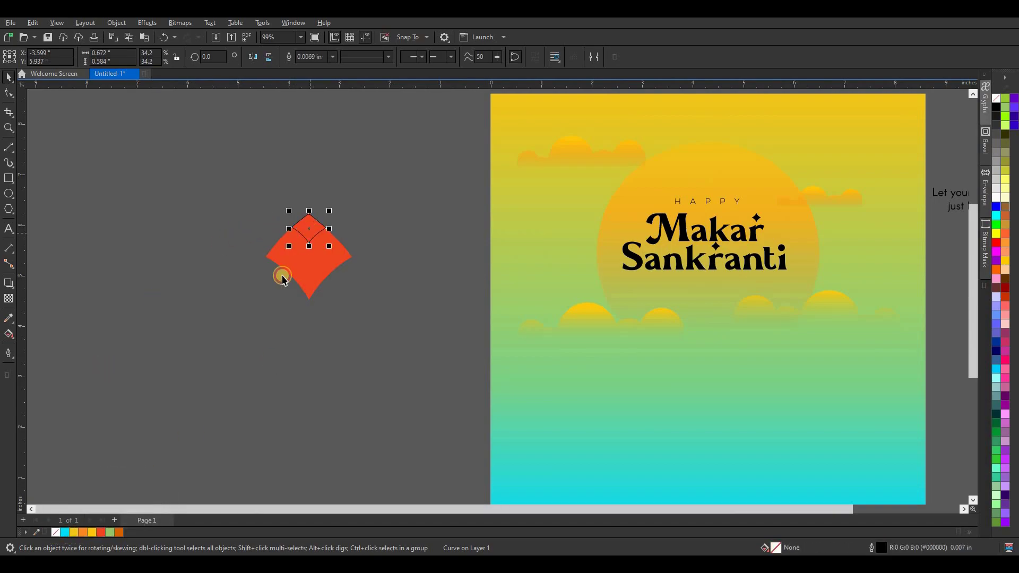
pyautogui.click(109, 532)
pyautogui.click(65, 532)
pyautogui.click(118, 532)
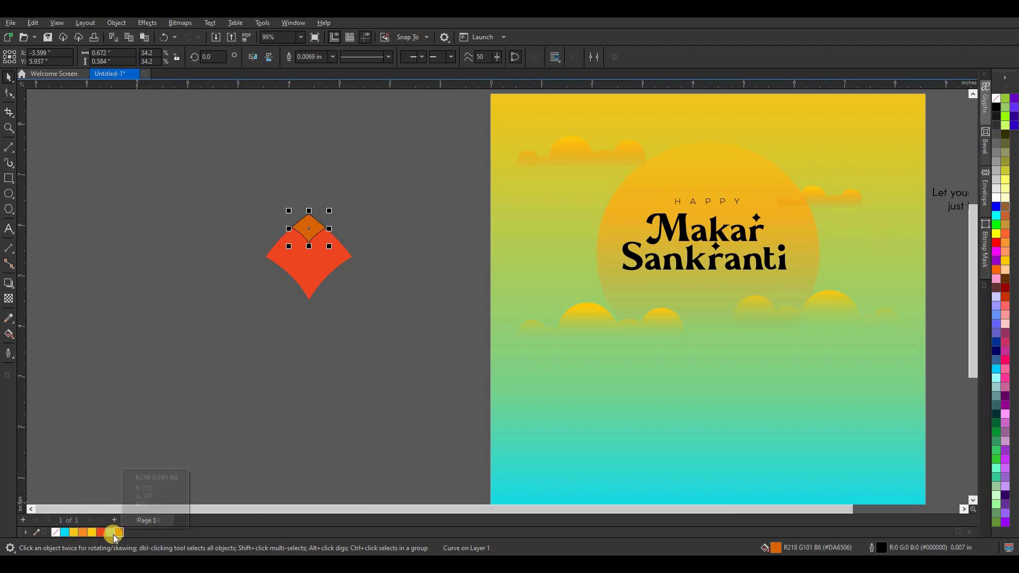
pyautogui.click(109, 532)
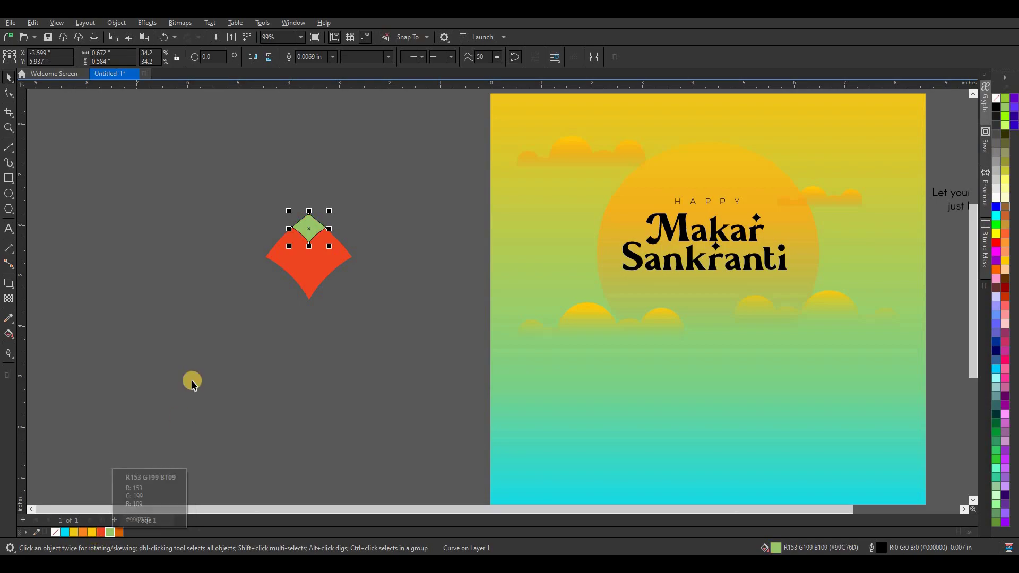
pyautogui.rightClick(57, 532)
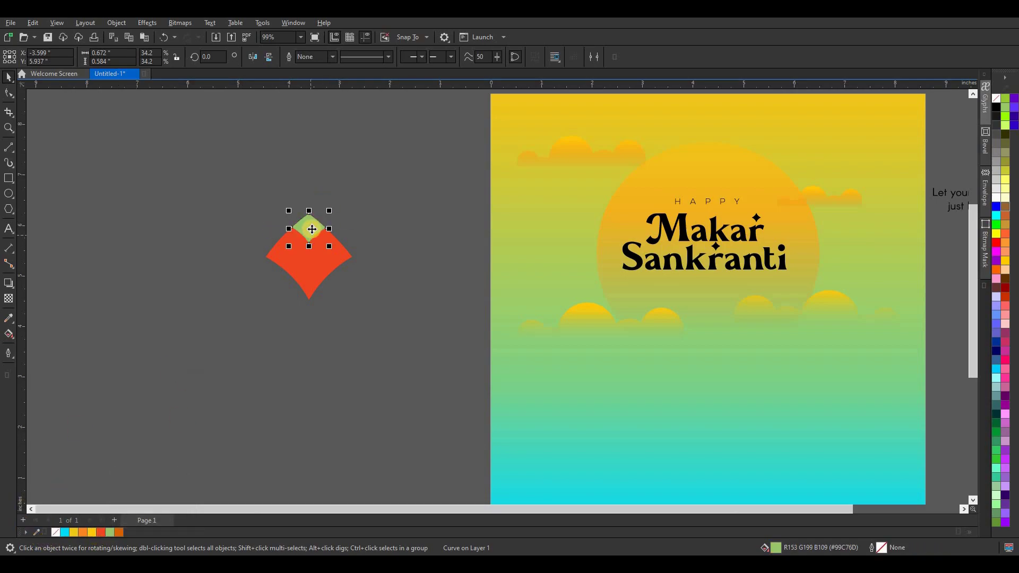
# PowerClip the green diamond inside the red kite shape.
pyautogui.rightClick(313, 228)
pyautogui.click(352, 342)
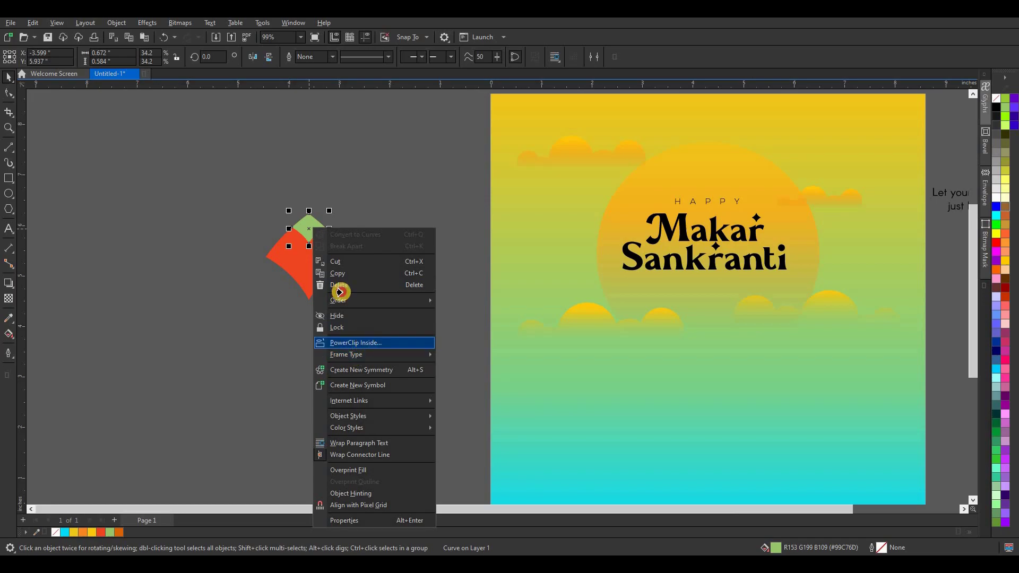
pyautogui.click(318, 262)
pyautogui.scroll(2, 300, 227)
pyautogui.scroll(3, 300, 227)
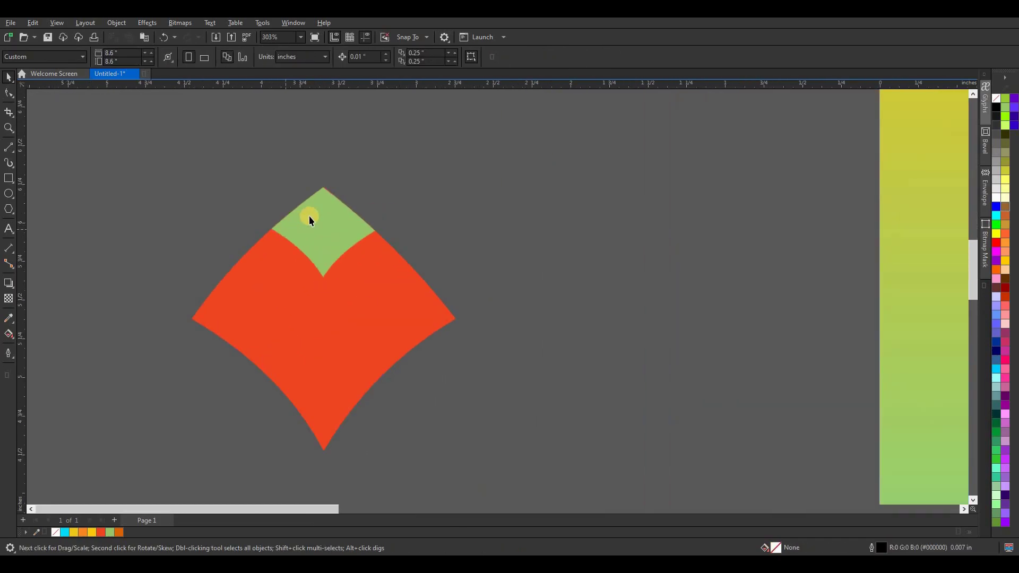
# Edit the kite's PowerClip contents and move the green piece's top node onto the kite's tip.
pyautogui.press('F10')
pyautogui.click(53, 100)
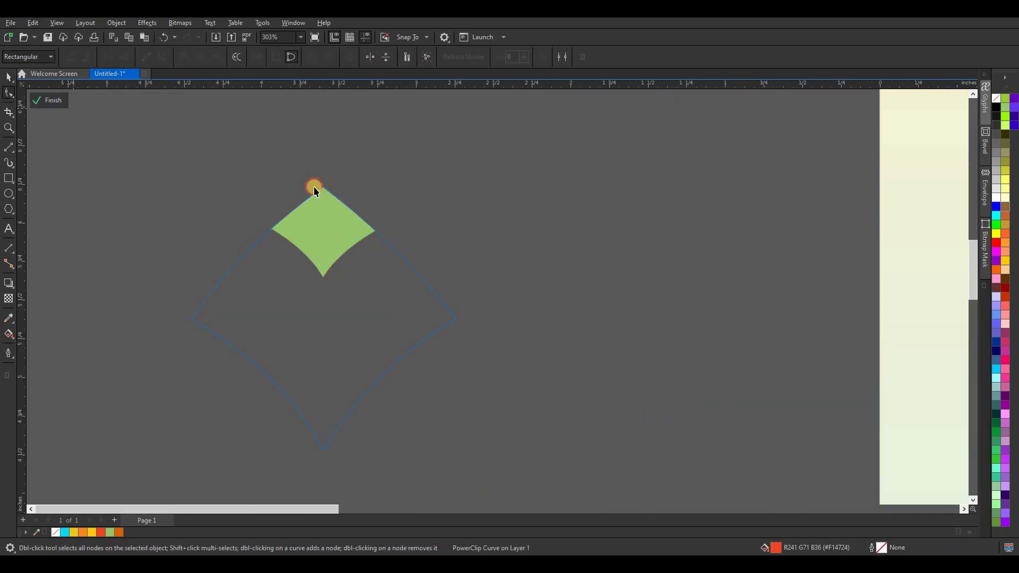
pyautogui.scroll(1, 316, 190)
pyautogui.scroll(4, 321, 195)
pyautogui.scroll(2, 320, 168)
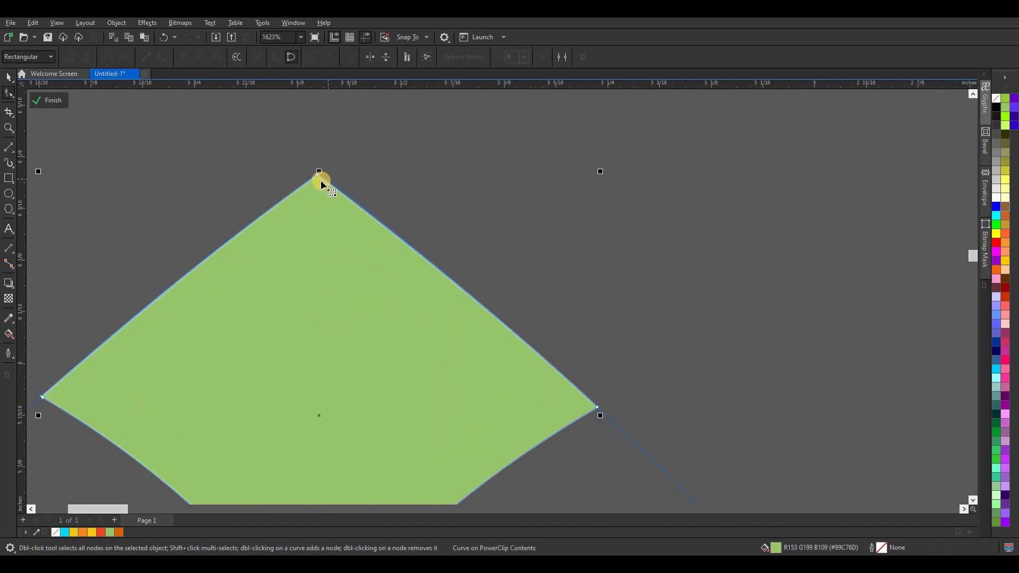
pyautogui.click(319, 174)
pyautogui.moveTo(319, 176); pyautogui.dragTo(319, 165)
# Bow the green piece's left, lower-left and upper-right edges outward, then finish the PowerClip edit.
pyautogui.moveTo(217, 244); pyautogui.dragTo(204, 229)
pyautogui.moveTo(130, 322); pyautogui.dragTo(107, 309)
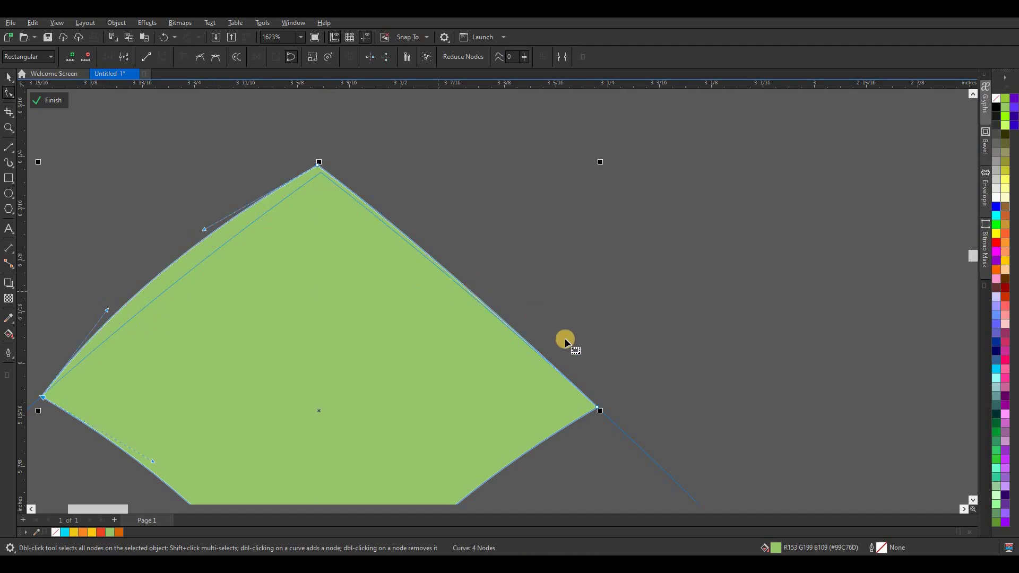
pyautogui.moveTo(596, 410); pyautogui.dragTo(540, 330)
pyautogui.click(48, 100)
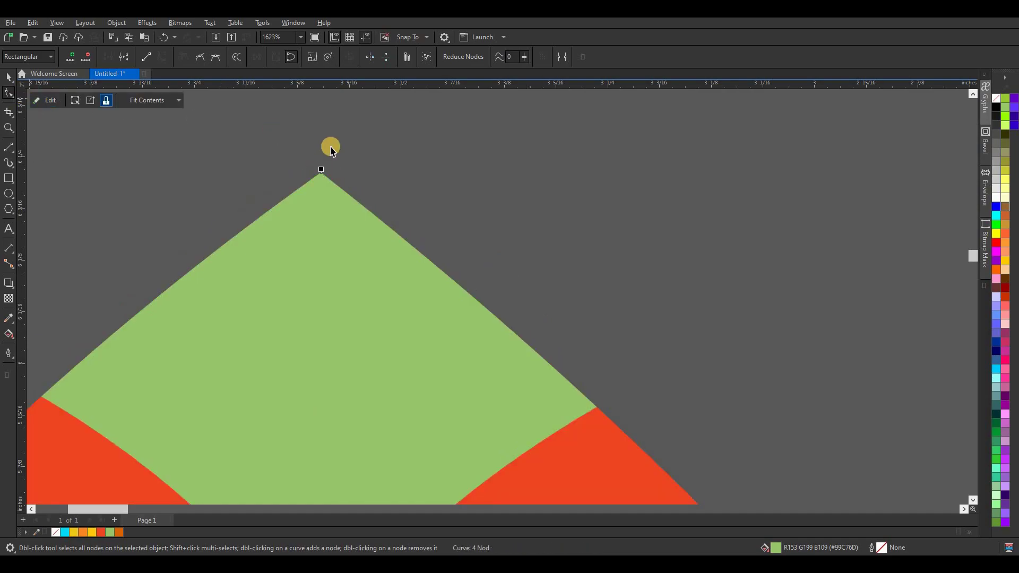
pyautogui.scroll(-2, 387, 181)
pyautogui.click(405, 200)
pyautogui.scroll(-2, 387, 228)
pyautogui.scroll(-2, 378, 228)
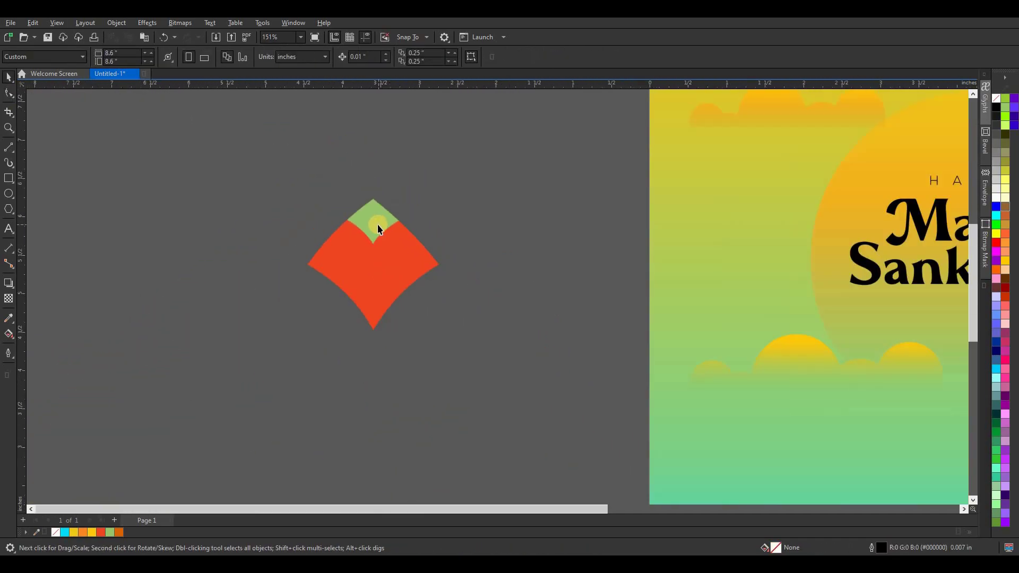
# Draw a white vertical line from the kite's top to its bottom tip, setting its corner style.
pyautogui.click(9, 150)
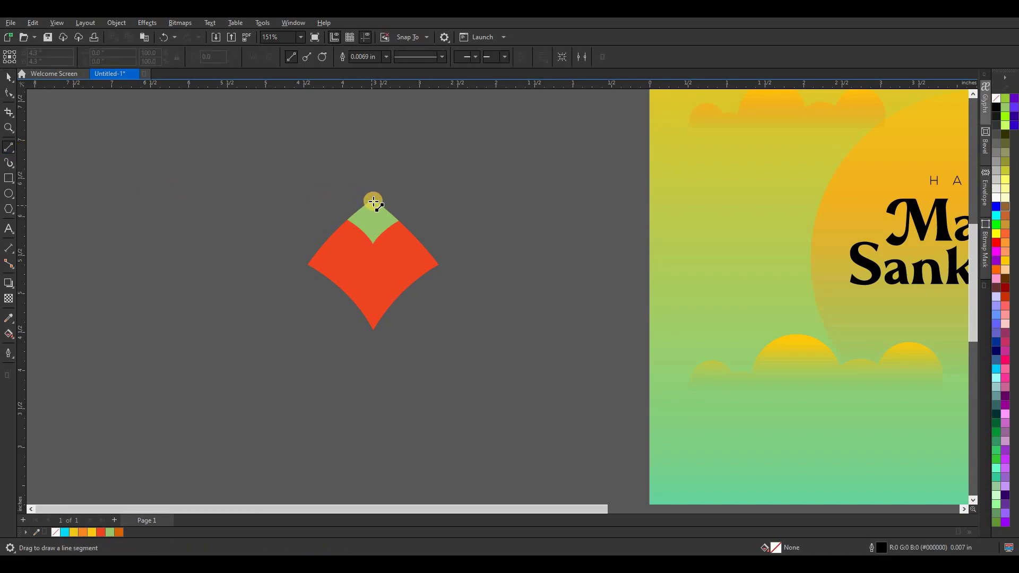
pyautogui.moveTo(373, 199); pyautogui.dragTo(375, 331)
pyautogui.click(8, 353)
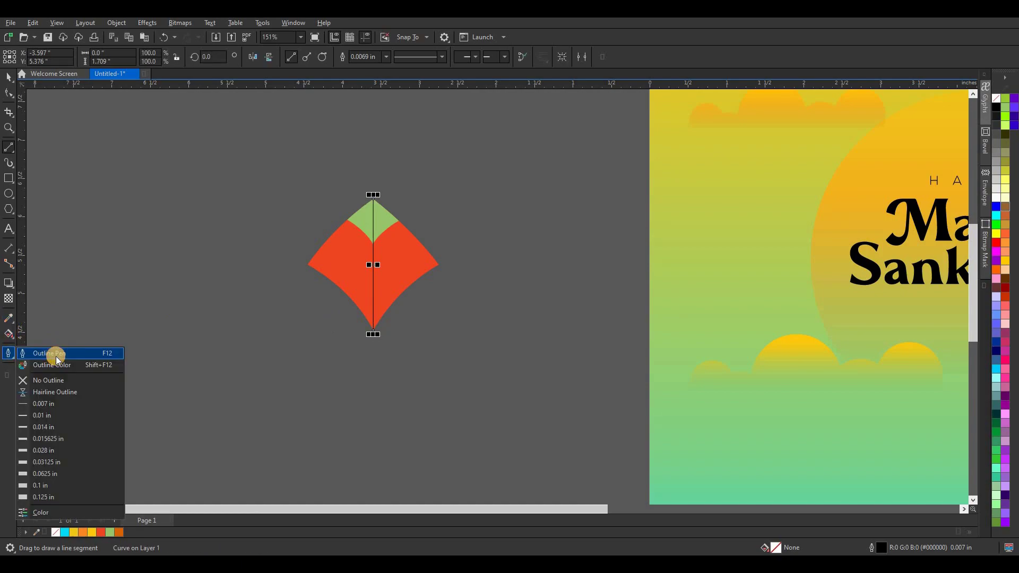
pyautogui.click(567, 224)
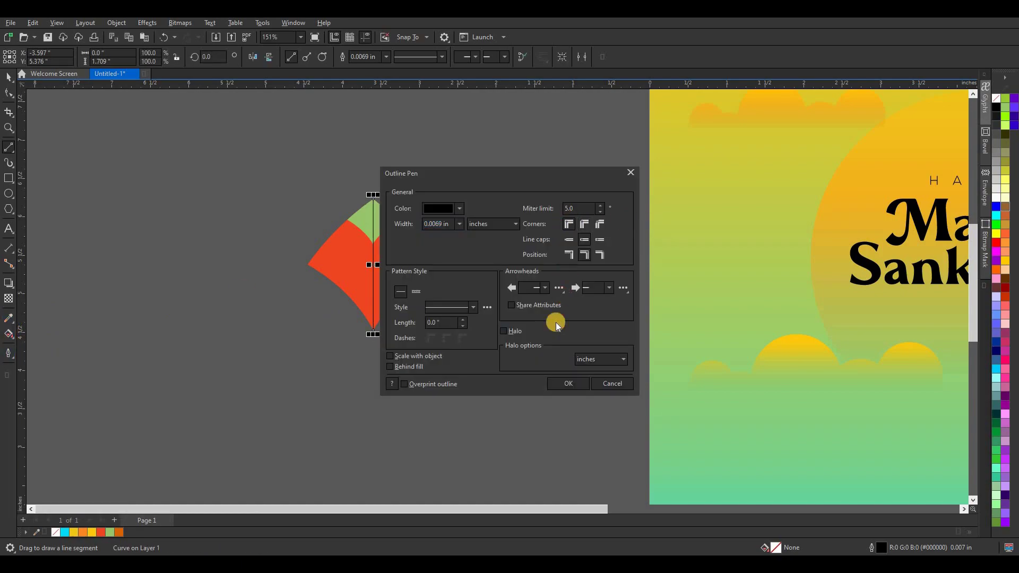
pyautogui.click(564, 382)
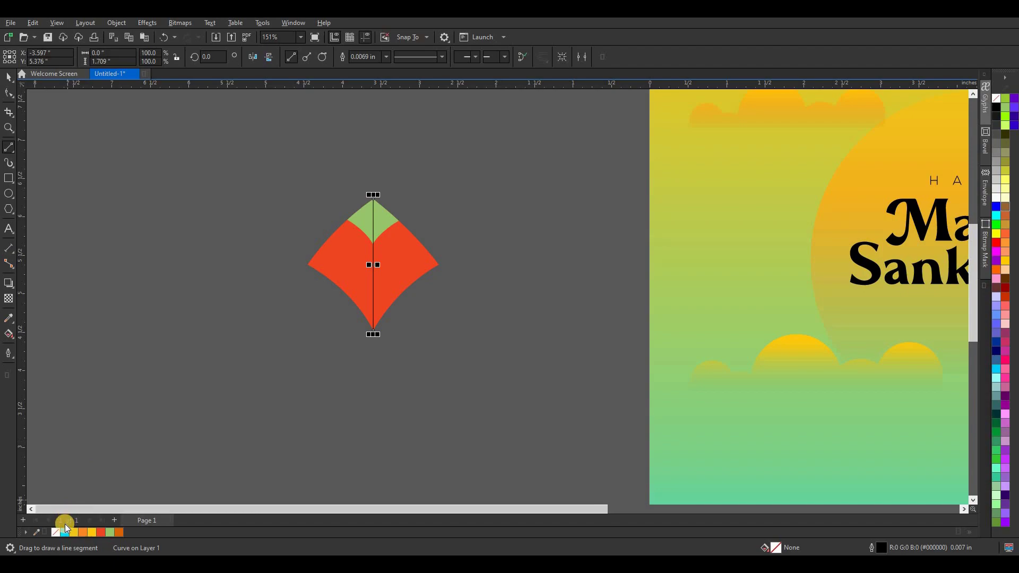
pyautogui.rightClick(996, 199)
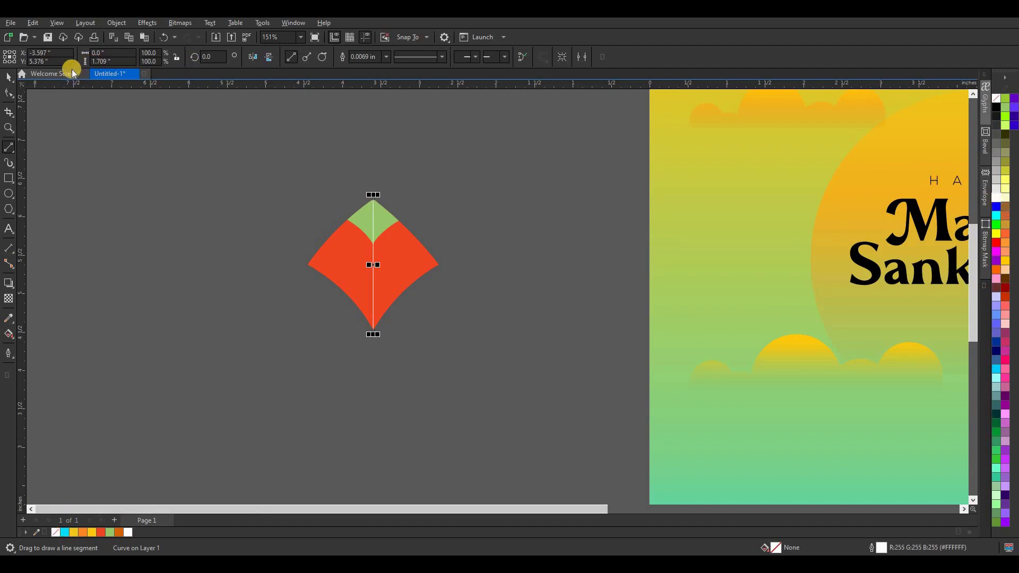
# Draw a horizontal line joining the kite's side corners.
pyautogui.moveTo(308, 265); pyautogui.dragTo(439, 265)
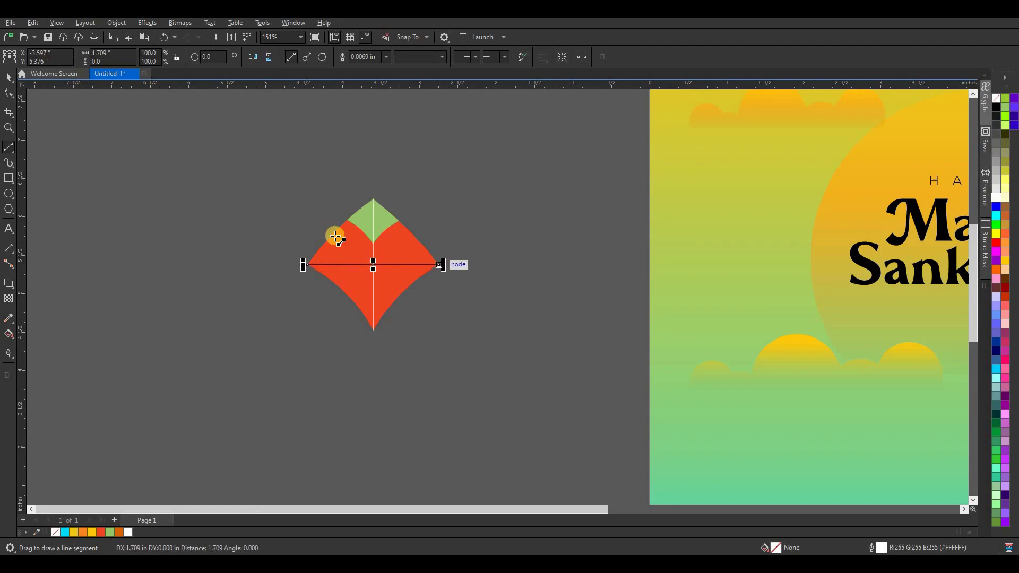
pyautogui.click(115, 23)
pyautogui.click(357, 264)
pyautogui.click(7, 75)
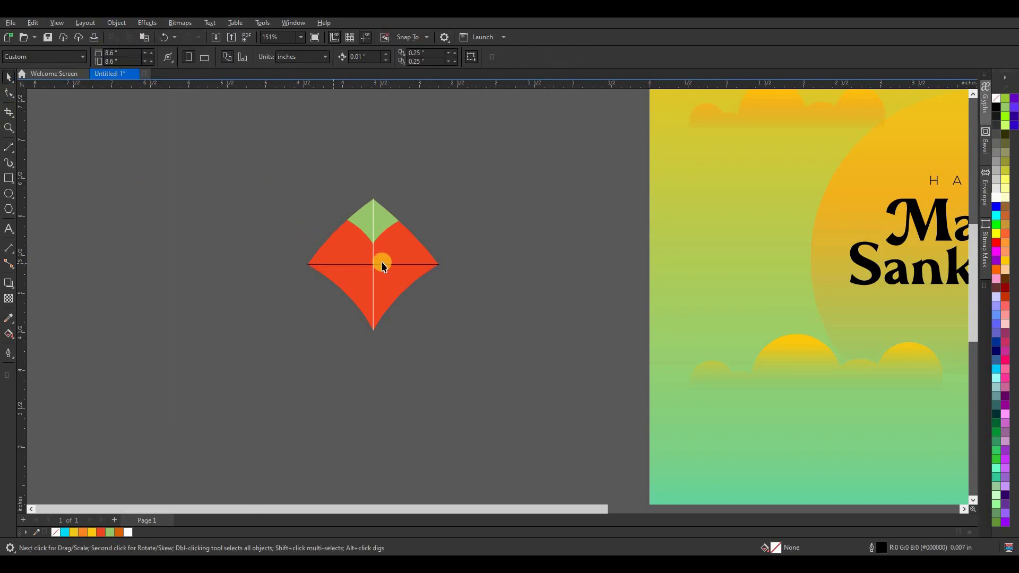
# Bend the horizontal cross line into an upward arc, colour it white, and adjust its outline pen.
pyautogui.press('F10')
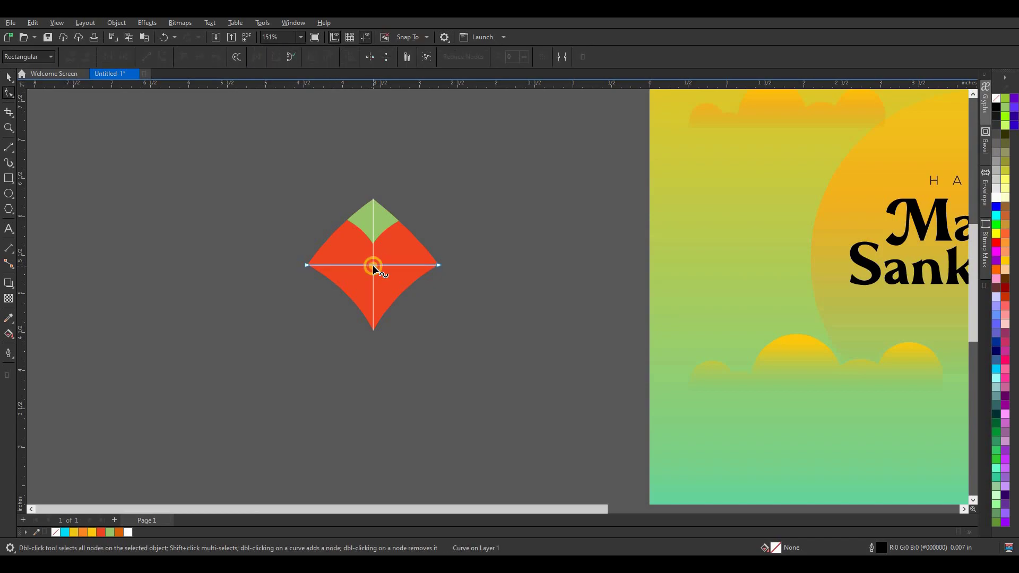
pyautogui.click(372, 265)
pyautogui.click(369, 265)
pyautogui.moveTo(329, 215)
pyautogui.mouseDown()
pyautogui.moveTo(383, 285)
pyautogui.moveTo(370, 237)
pyautogui.mouseUp()
pyautogui.scroll(2, 374, 265)
pyautogui.scroll(1, 371, 270)
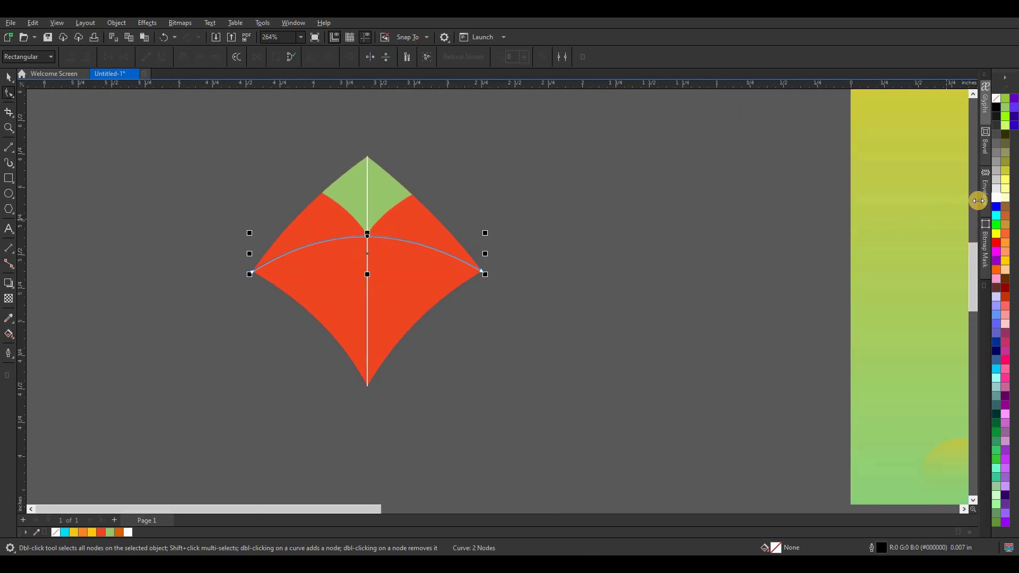
pyautogui.rightClick(995, 198)
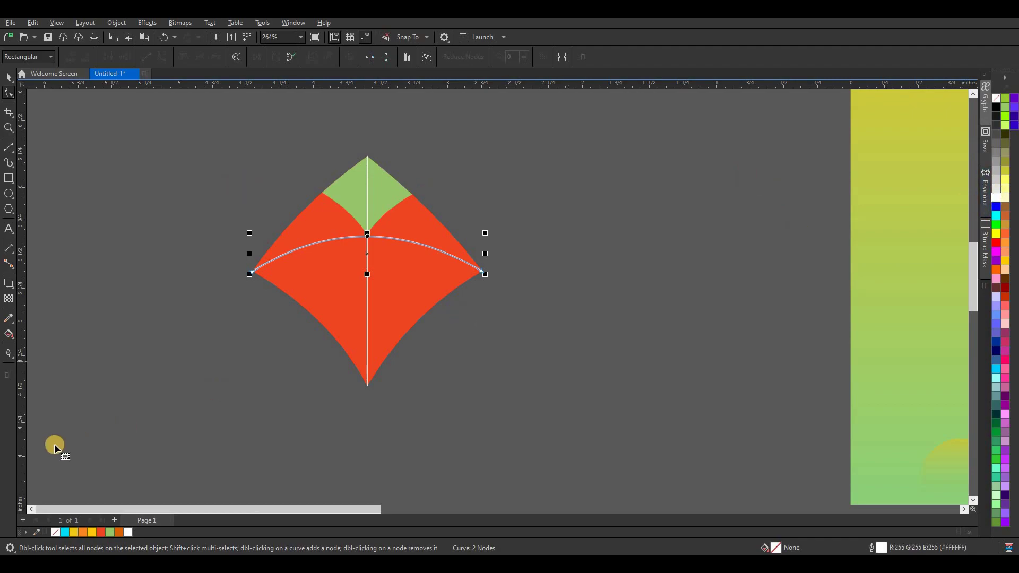
pyautogui.click(43, 362)
pyautogui.click(81, 355)
pyautogui.click(568, 383)
pyautogui.click(8, 77)
# PowerClip the white centre line and the arched line inside the red kite.
pyautogui.click(287, 244)
pyautogui.press('Escape')
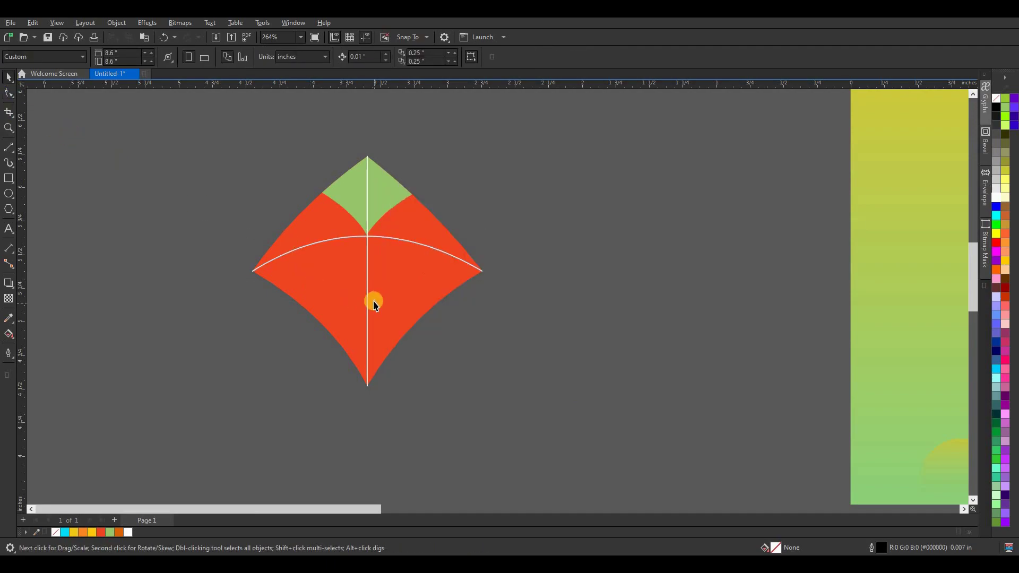
pyautogui.click(367, 303)
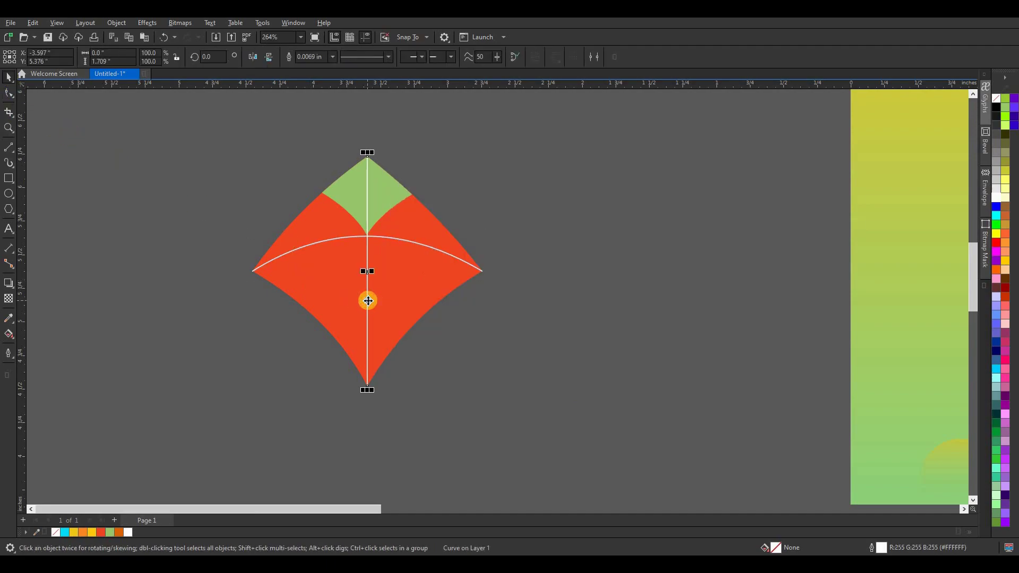
pyautogui.rightClick(368, 300)
pyautogui.click(409, 291)
pyautogui.click(445, 265)
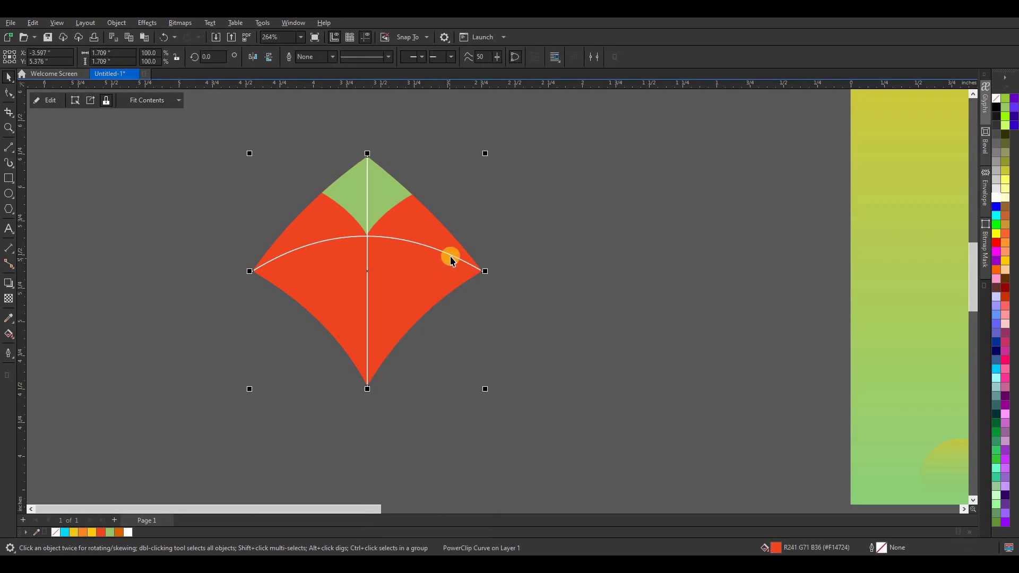
pyautogui.rightClick(450, 254)
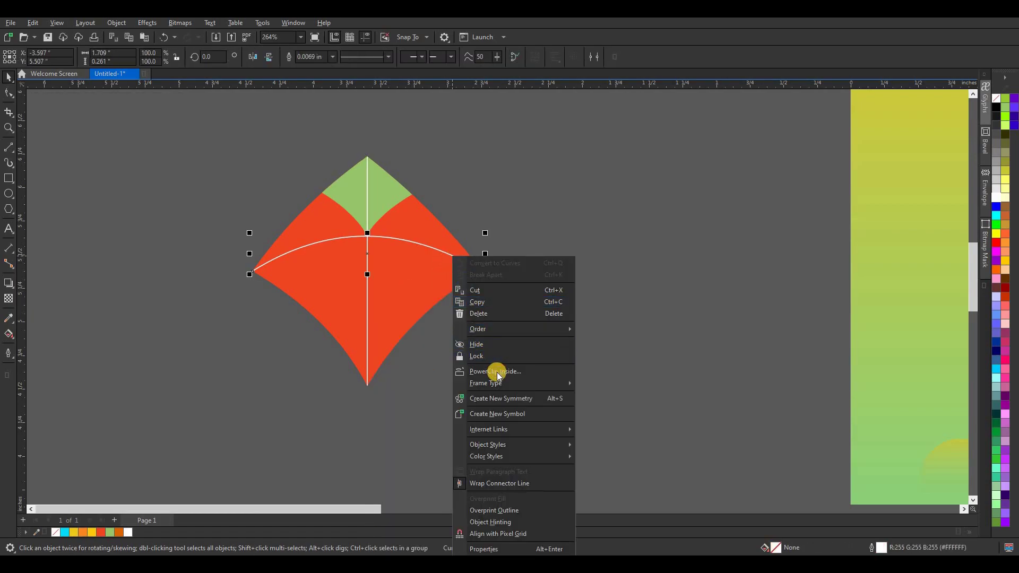
pyautogui.click(494, 369)
pyautogui.click(525, 198)
pyautogui.scroll(-2, 337, 212)
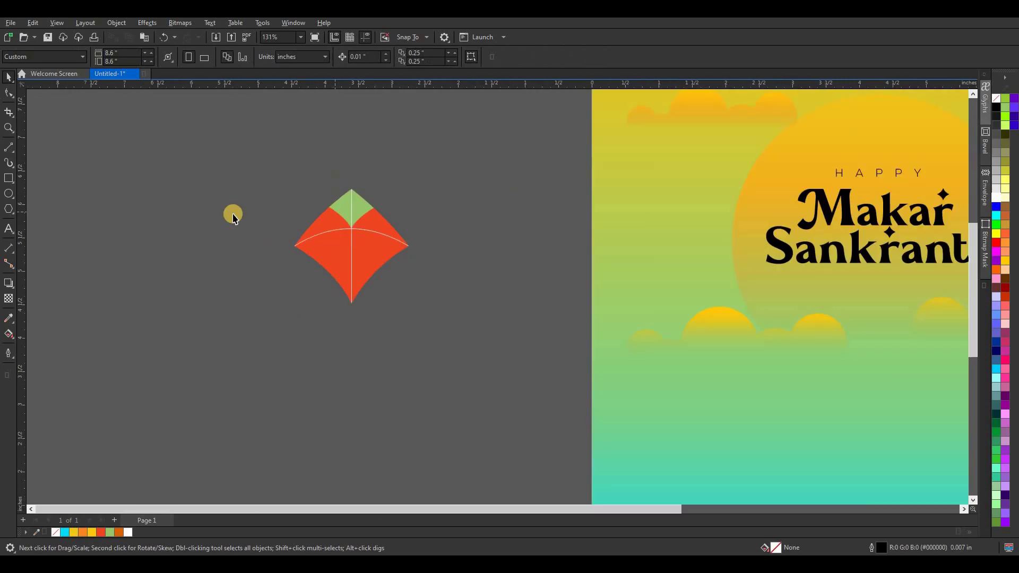
# Draw a small triangle and move and shrink it to fit the kite's bottom tip.
pyautogui.click(9, 209)
pyautogui.moveTo(141, 287); pyautogui.dragTo(141, 297)
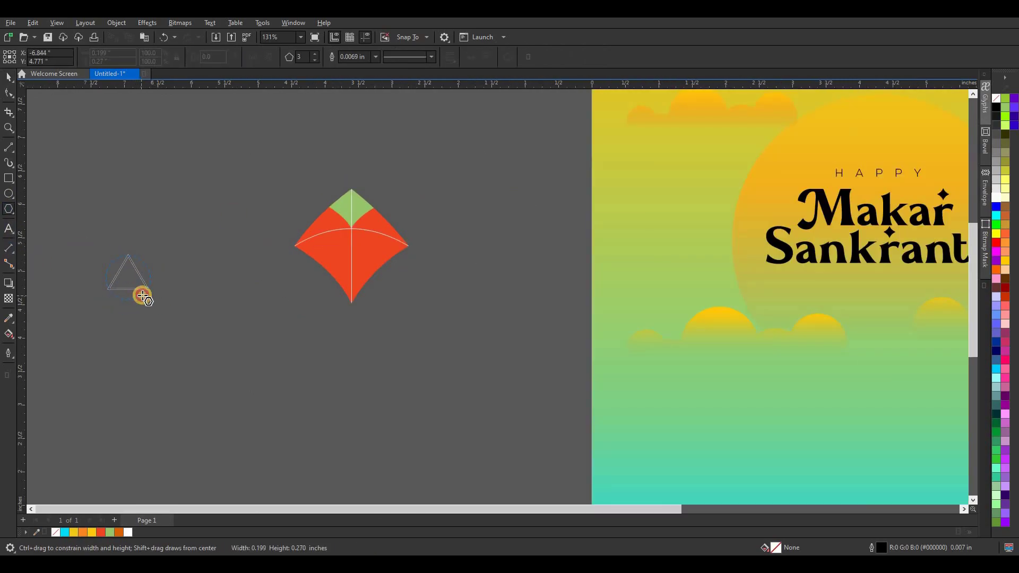
pyautogui.click(10, 77)
pyautogui.click(297, 320)
pyautogui.moveTo(298, 320); pyautogui.dragTo(352, 313)
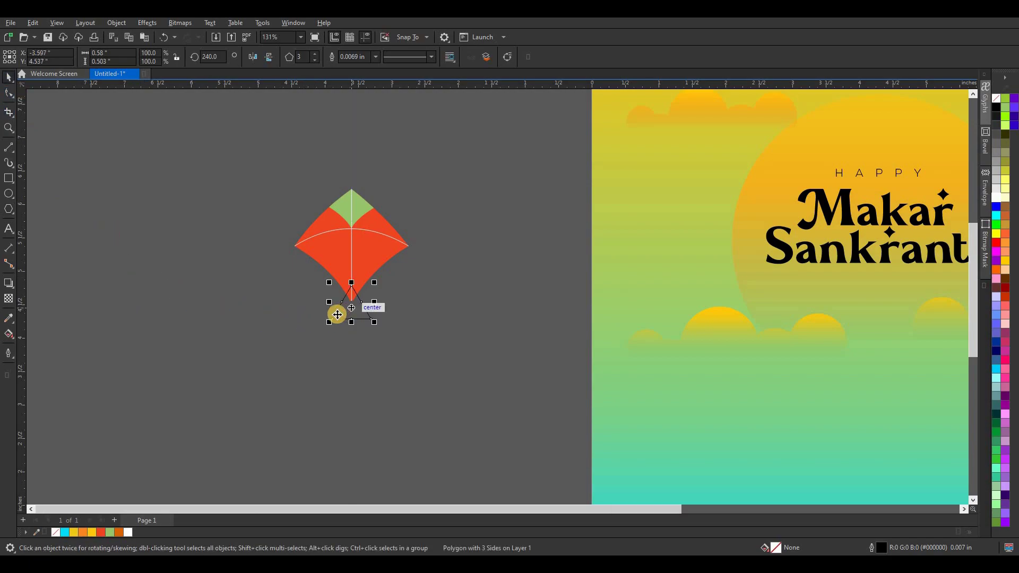
pyautogui.scroll(3, 340, 313)
pyautogui.moveTo(400, 323); pyautogui.dragTo(390, 318)
# Fill the triangle white and remove its outline.
pyautogui.click(129, 532)
pyautogui.rightClick(55, 532)
pyautogui.click(275, 348)
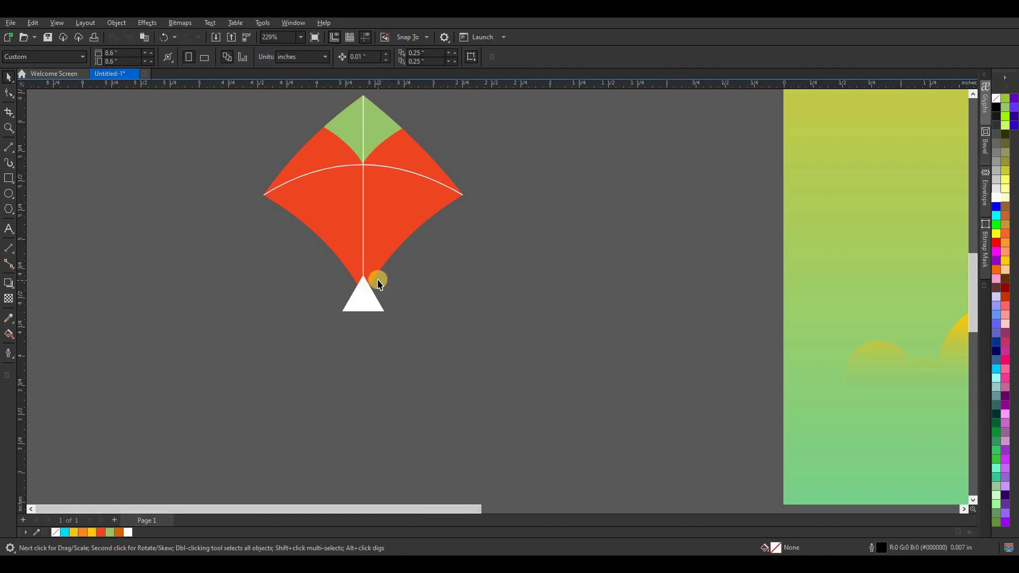
pyautogui.scroll(-3, 377, 239)
pyautogui.scroll(-3, 378, 239)
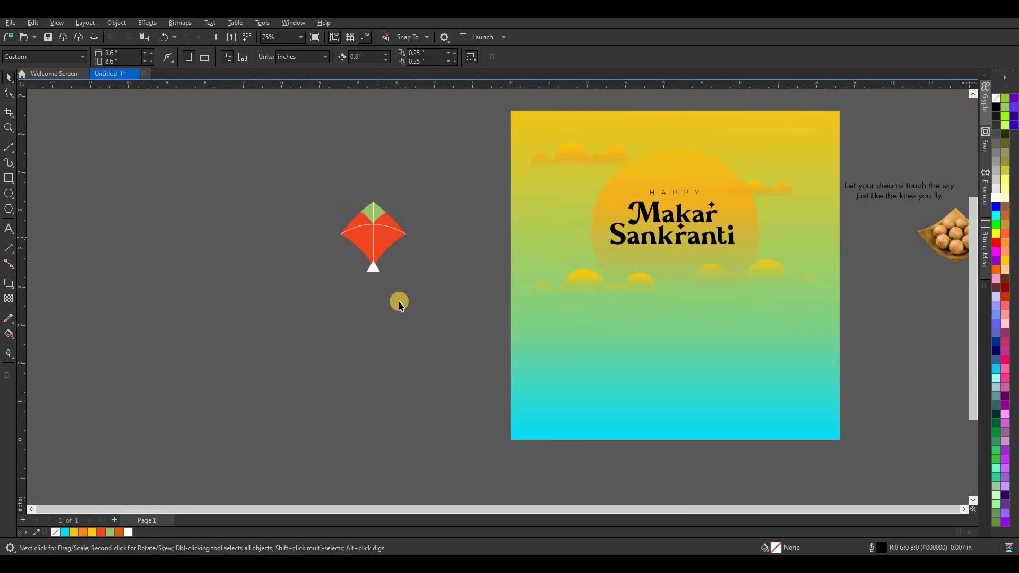
# Draw a freehand string trailing down from the kite's bottom tip.
pyautogui.click(14, 155)
pyautogui.click(47, 149)
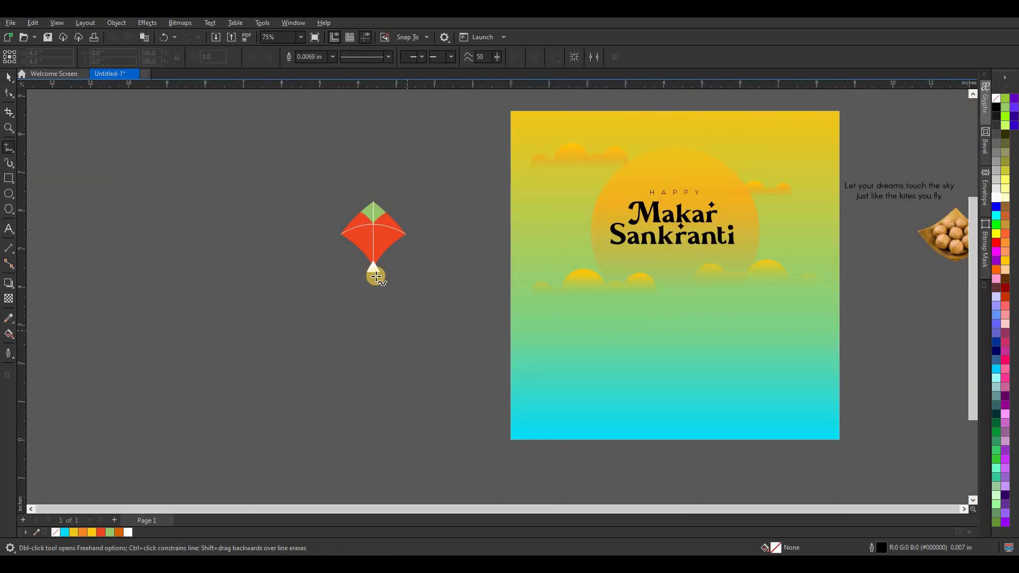
pyautogui.moveTo(373, 274); pyautogui.dragTo(244, 478)
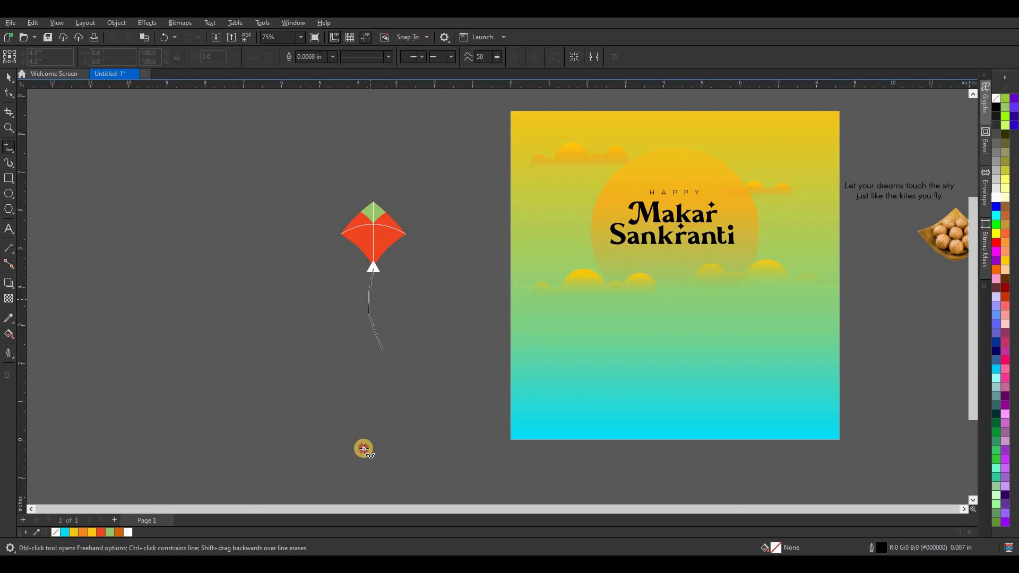
pyautogui.click(9, 77)
# Reshape the string into a three-node S-curve with a deep U-bend at its lower end.
pyautogui.doubleClick(377, 339)
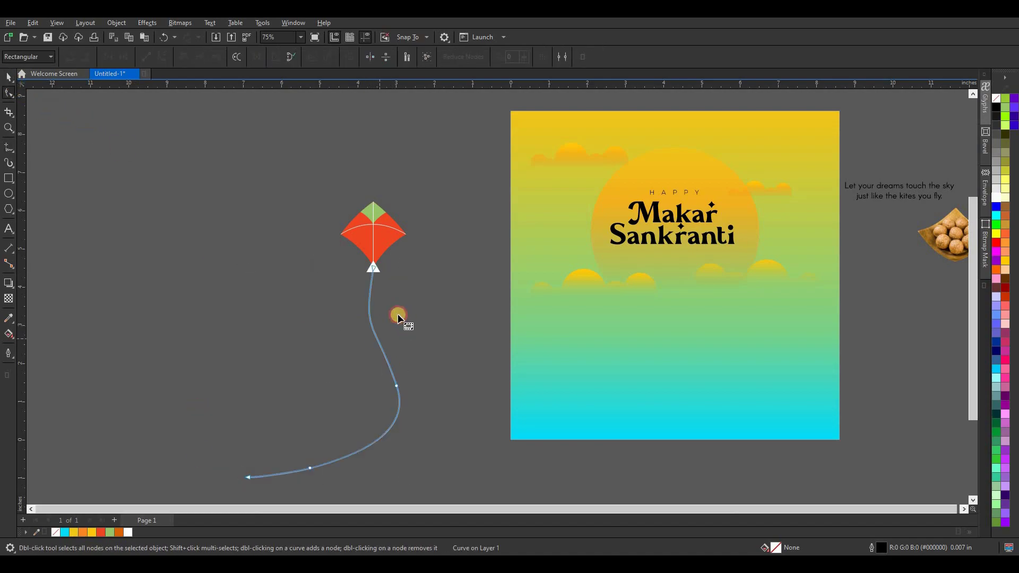
pyautogui.scroll(1, 397, 373)
pyautogui.moveTo(382, 350); pyautogui.dragTo(345, 311)
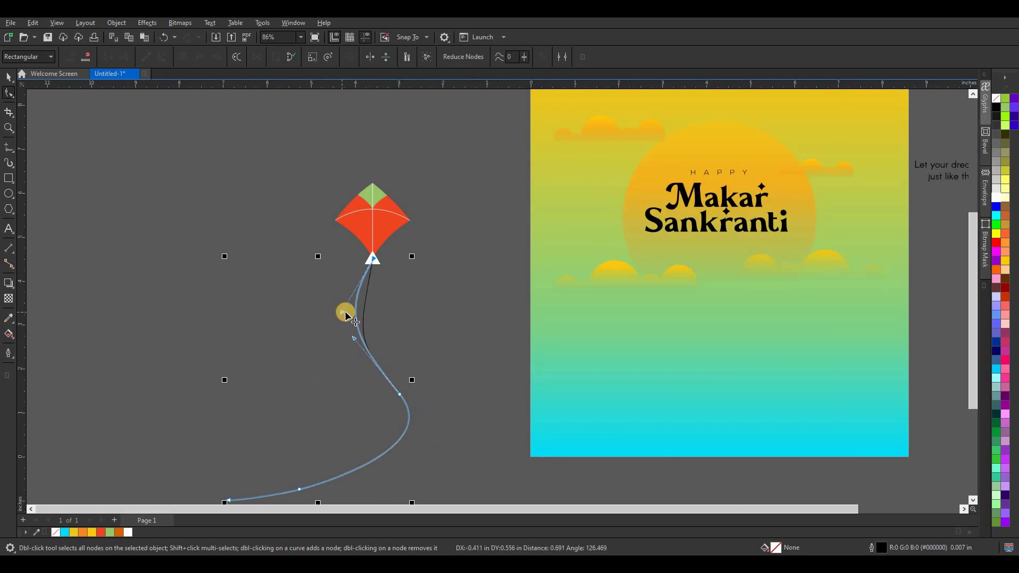
pyautogui.scroll(-2, 408, 264)
pyautogui.scroll(-1, 395, 387)
pyautogui.scroll(2, 396, 388)
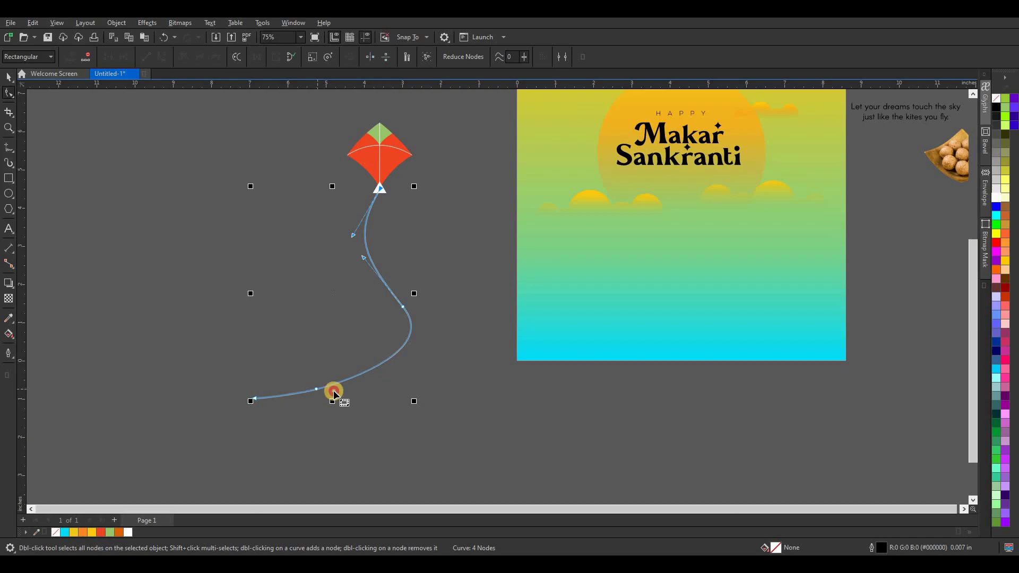
pyautogui.moveTo(354, 379); pyautogui.dragTo(370, 415)
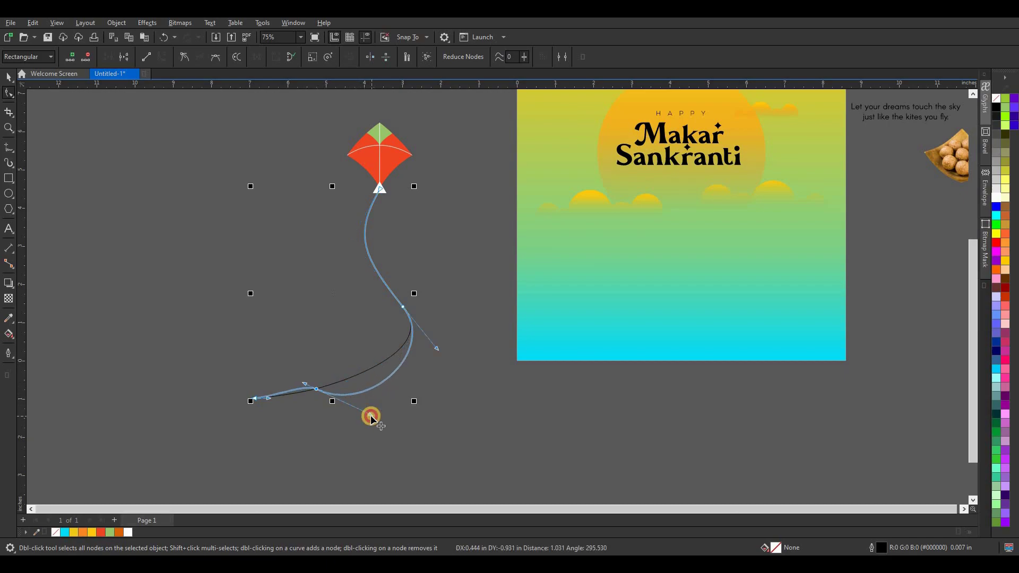
pyautogui.doubleClick(316, 390)
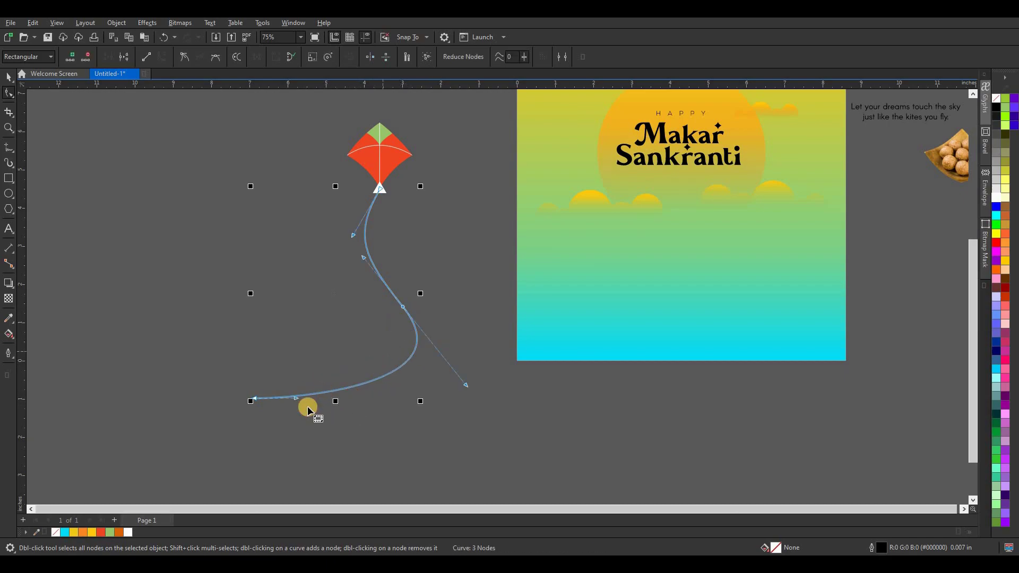
pyautogui.moveTo(295, 402); pyautogui.dragTo(313, 457)
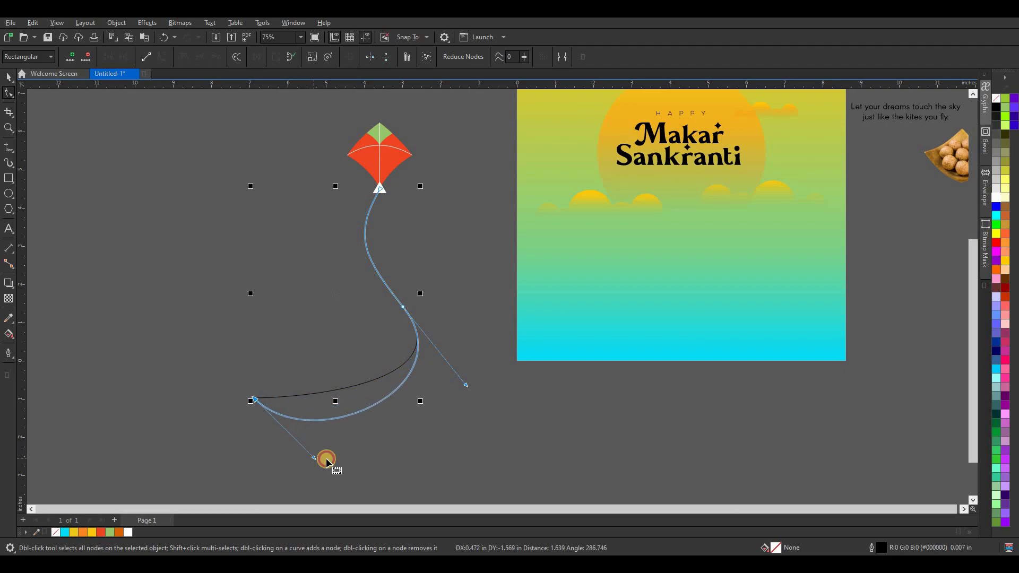
pyautogui.click(8, 77)
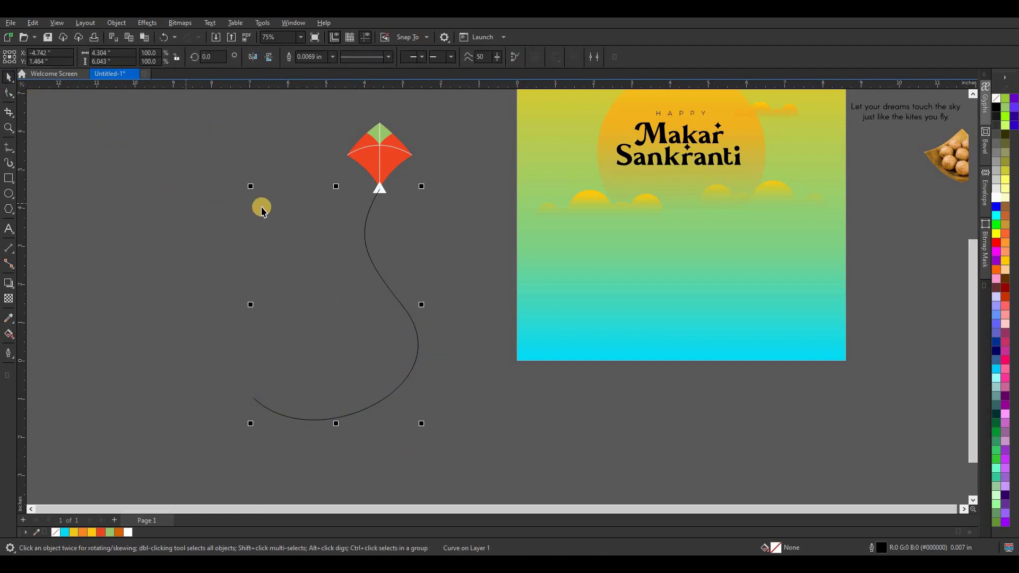
pyautogui.press('Tab')
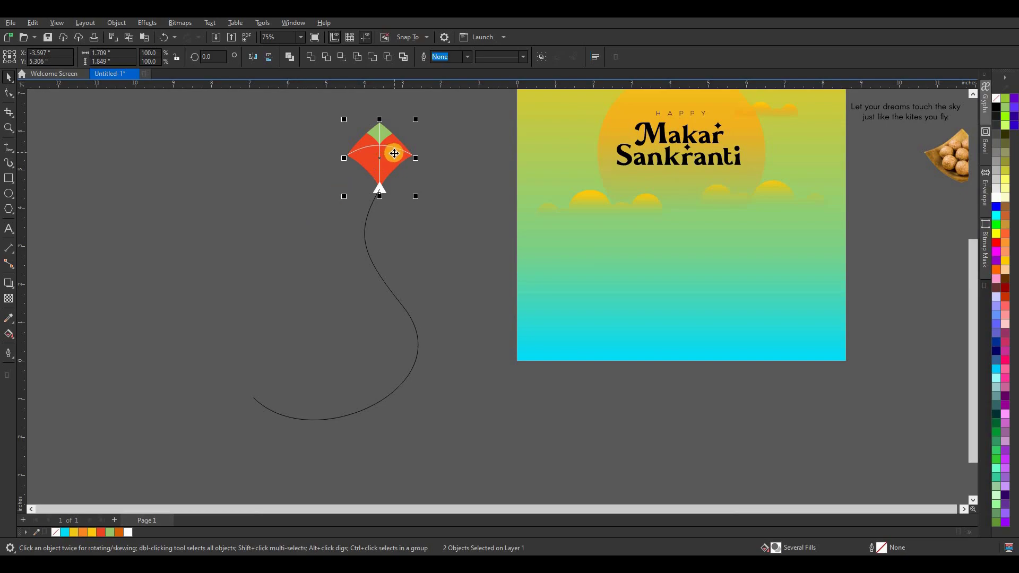
# Group the kite and tilt the kite with its string to about 335.5°.
pyautogui.hotkey('ctrl', 'g')
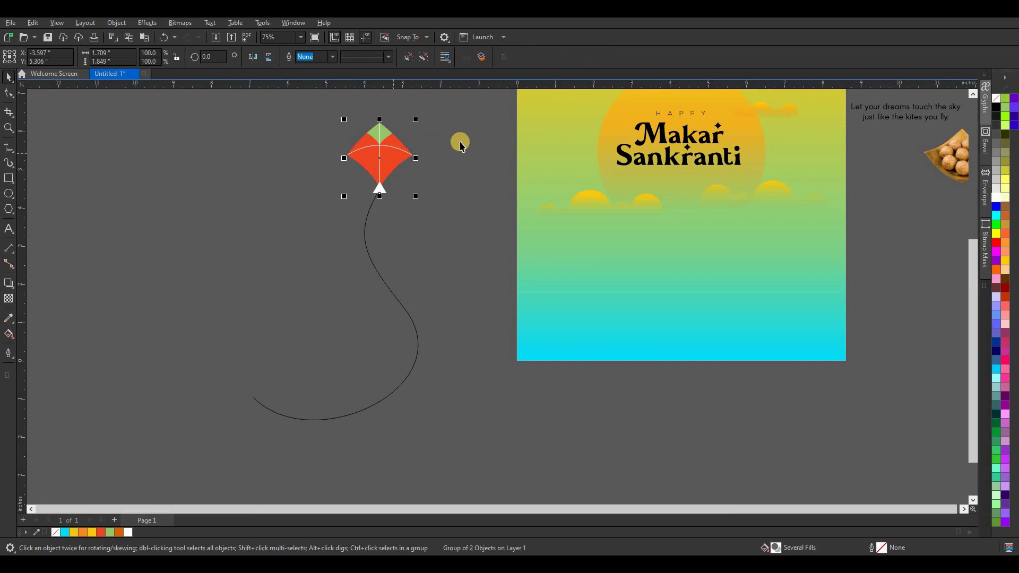
pyautogui.moveTo(454, 108); pyautogui.dragTo(204, 450)
pyautogui.scroll(-2, 334, 365)
pyautogui.moveTo(334, 365); pyautogui.dragTo(371, 369)
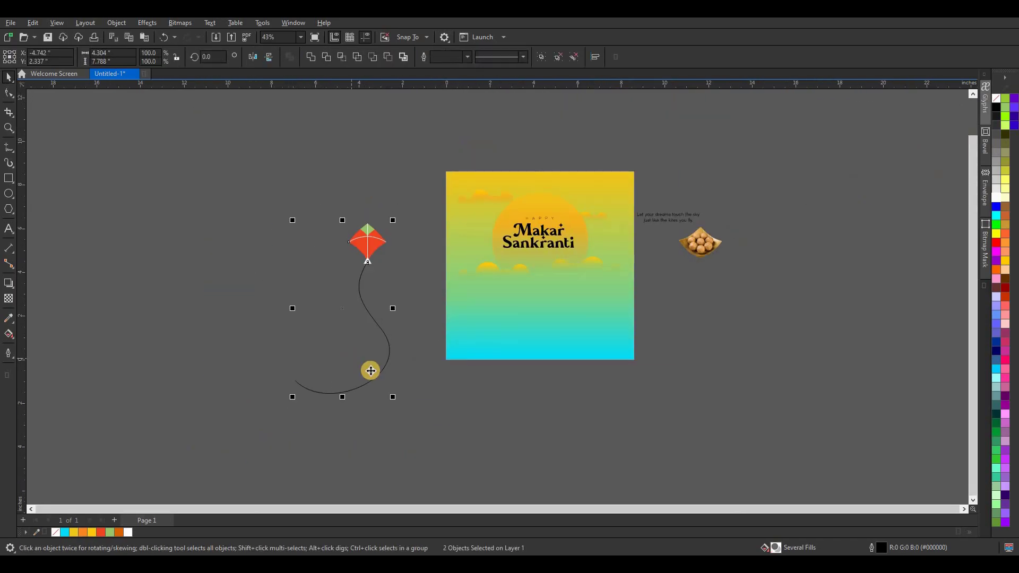
pyautogui.click(291, 402)
pyautogui.moveTo(289, 399); pyautogui.dragTo(250, 371)
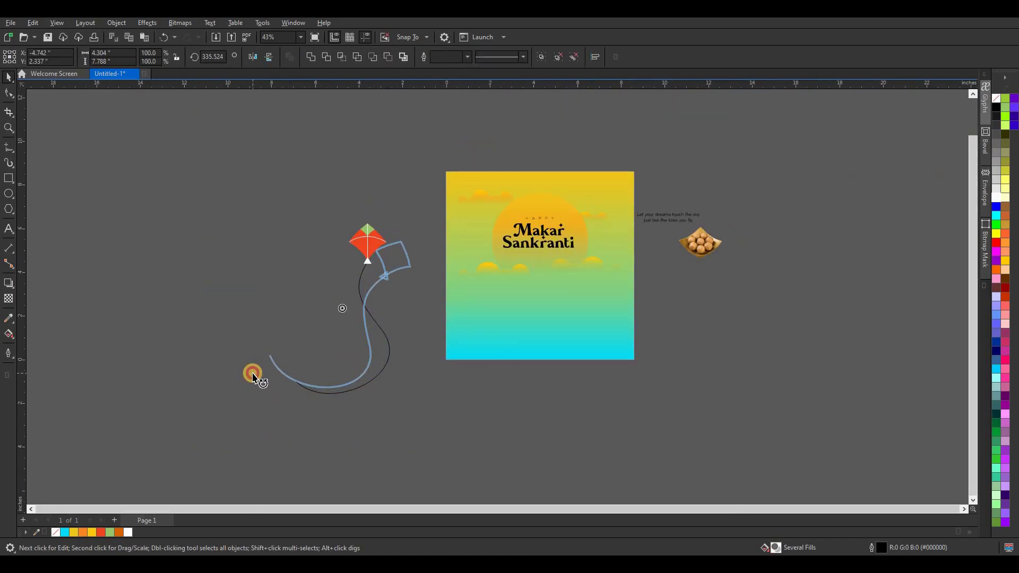
# Shrink the kite and string to about 58% and place them at the poster's upper left.
pyautogui.click(359, 341)
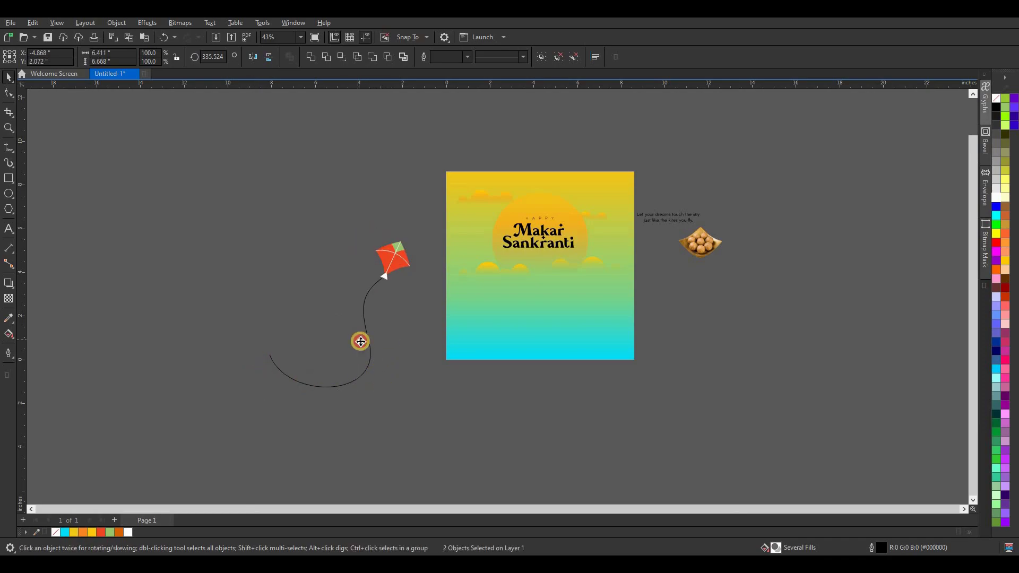
pyautogui.click(401, 367)
pyautogui.moveTo(209, 212); pyautogui.dragTo(432, 420)
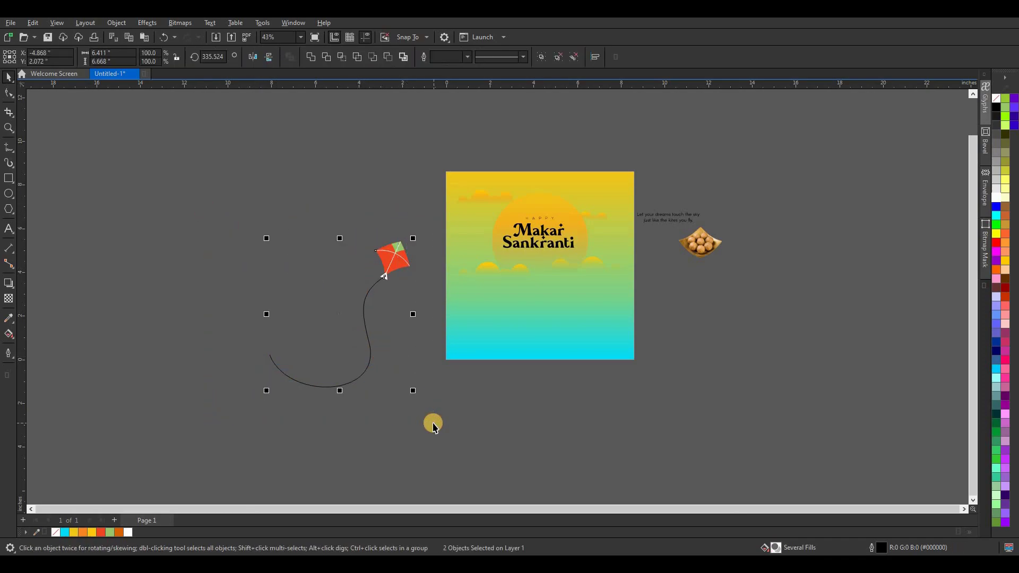
pyautogui.moveTo(413, 390); pyautogui.dragTo(332, 307)
pyautogui.moveTo(312, 269); pyautogui.dragTo(479, 226)
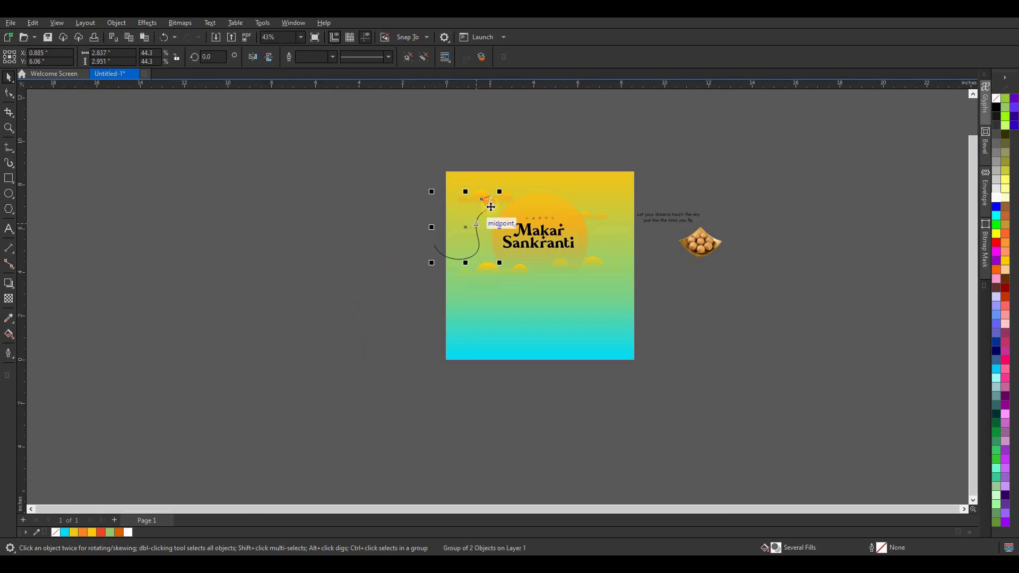
pyautogui.scroll(2, 491, 203)
pyautogui.click(516, 317)
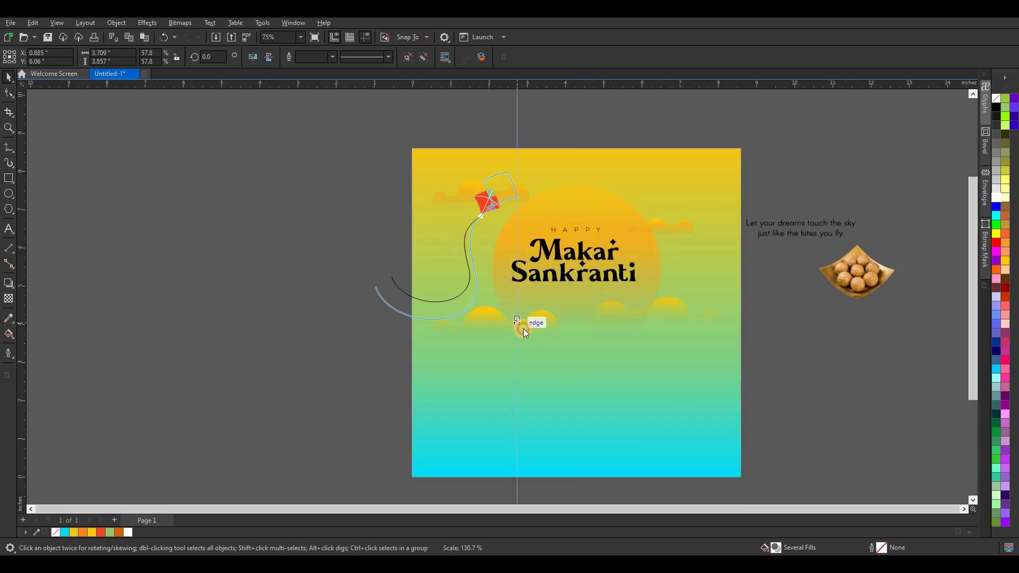
pyautogui.moveTo(516, 317); pyautogui.dragTo(519, 330)
# Ungroup the placed kite from its string.
pyautogui.click(322, 286)
pyautogui.scroll(-2, 315, 305)
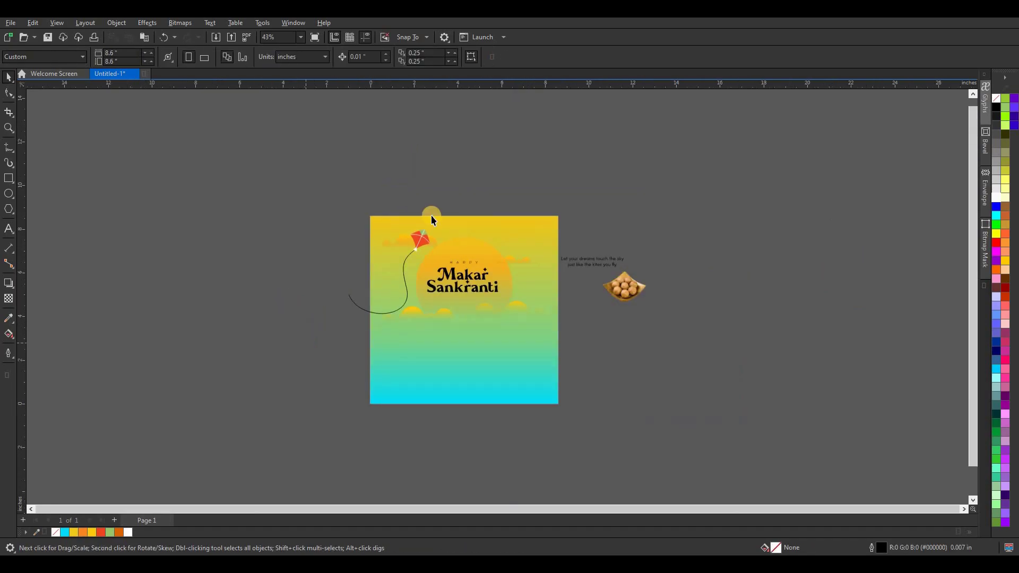
pyautogui.scroll(2, 426, 237)
pyautogui.scroll(2, 427, 238)
pyautogui.click(425, 234)
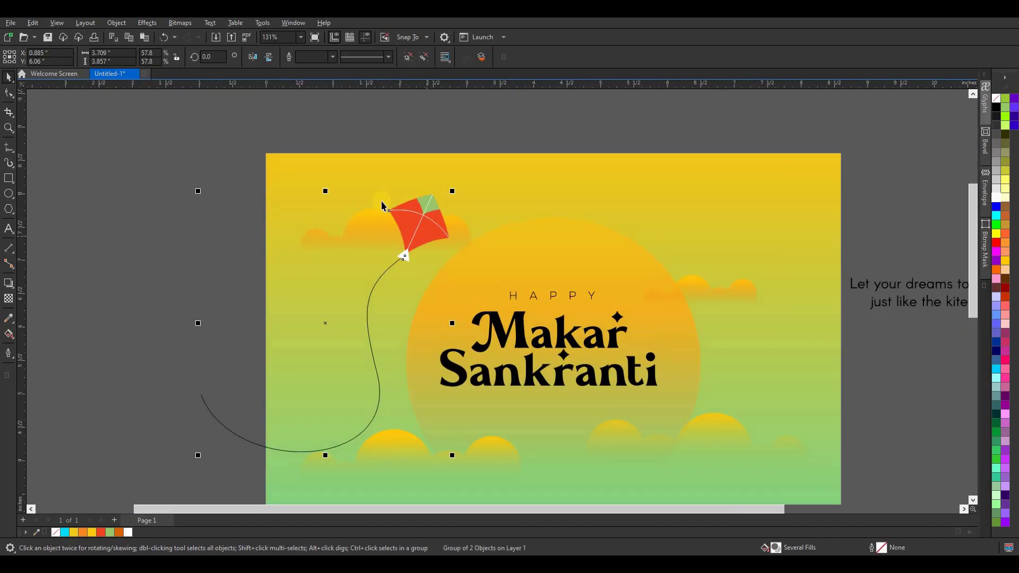
pyautogui.click(419, 57)
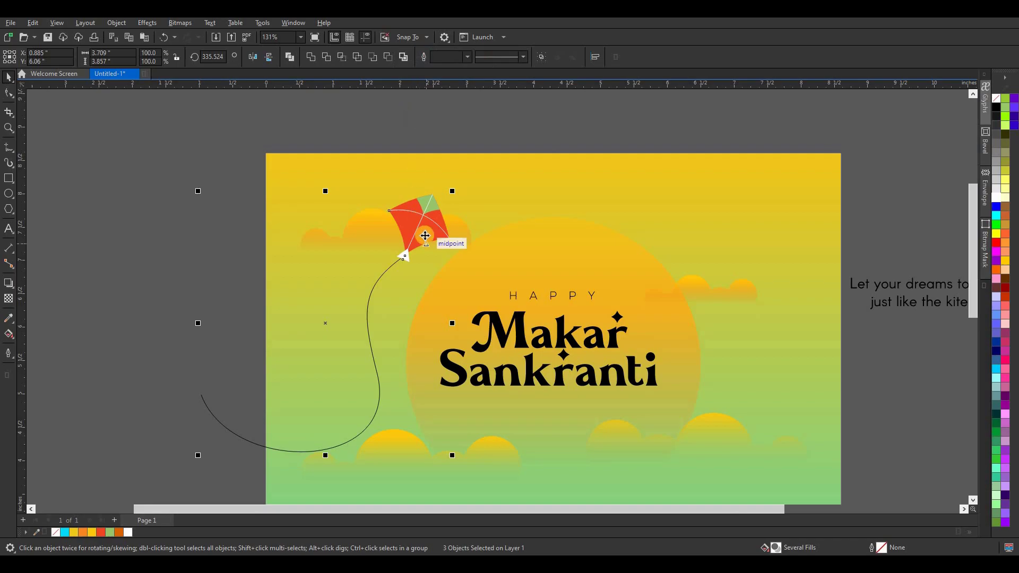
pyautogui.click(369, 249)
pyautogui.click(431, 234)
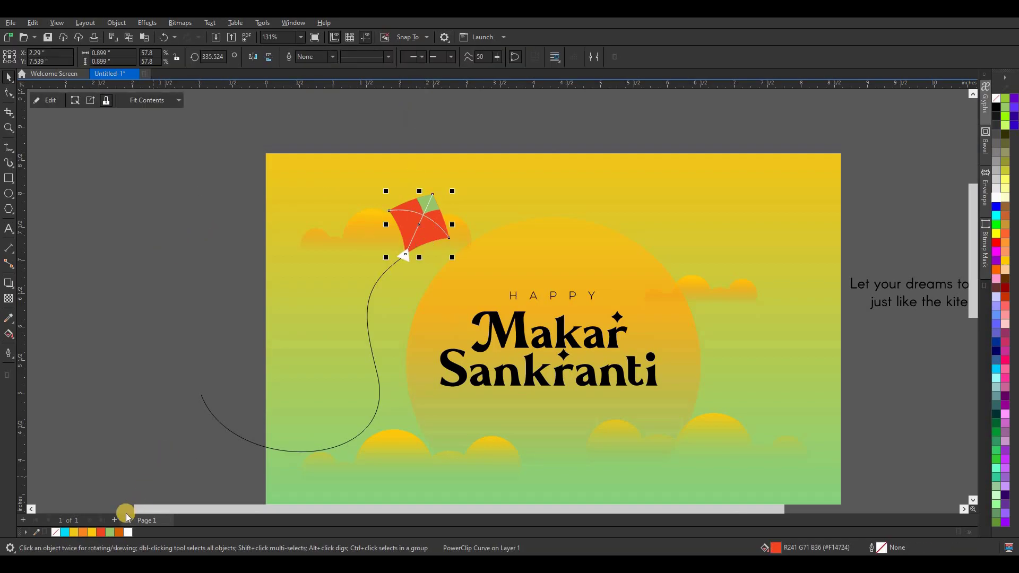
pyautogui.scroll(-2, 361, 219)
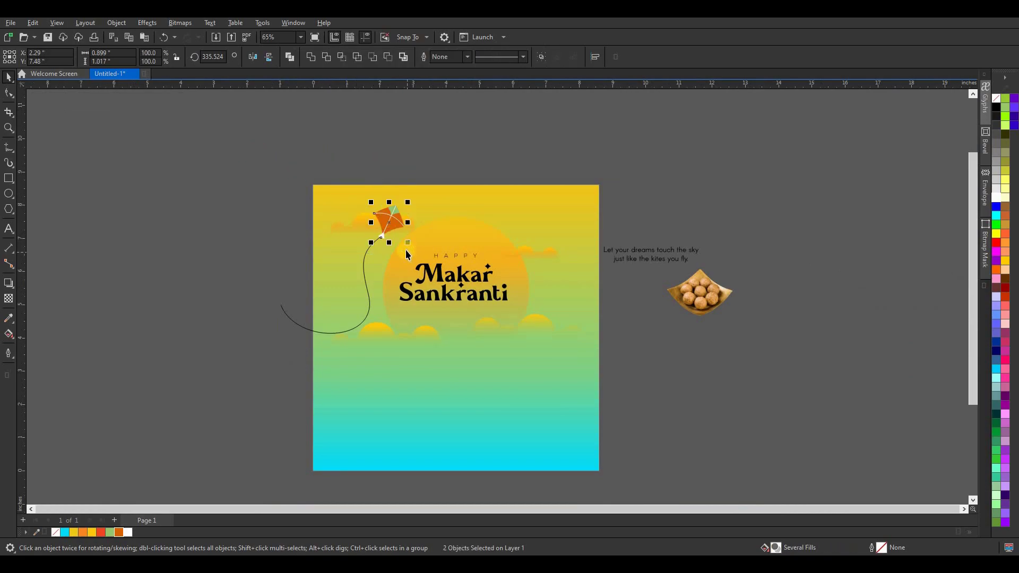
pyautogui.click(251, 227)
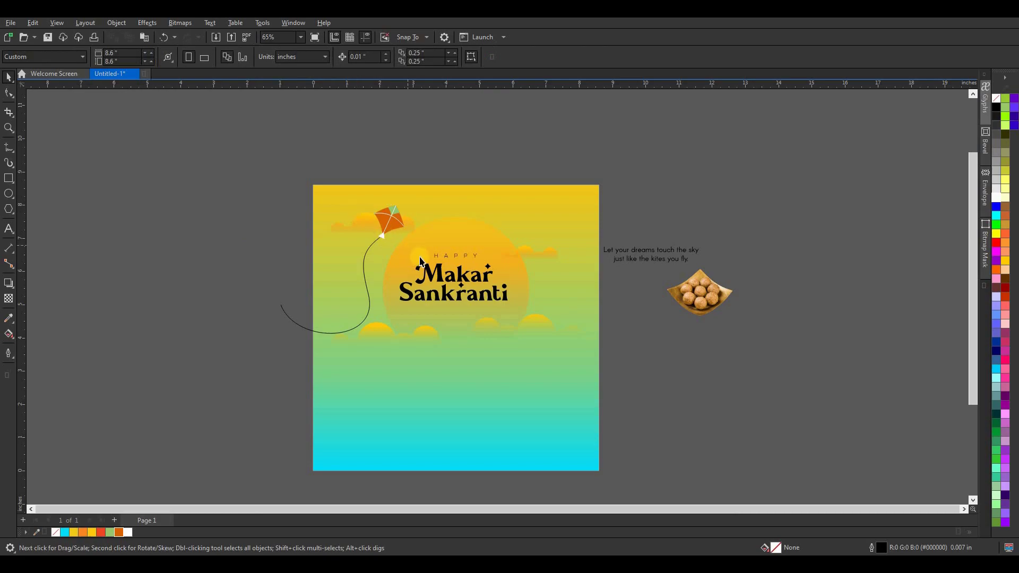
pyautogui.scroll(1, 420, 260)
pyautogui.click(8, 178)
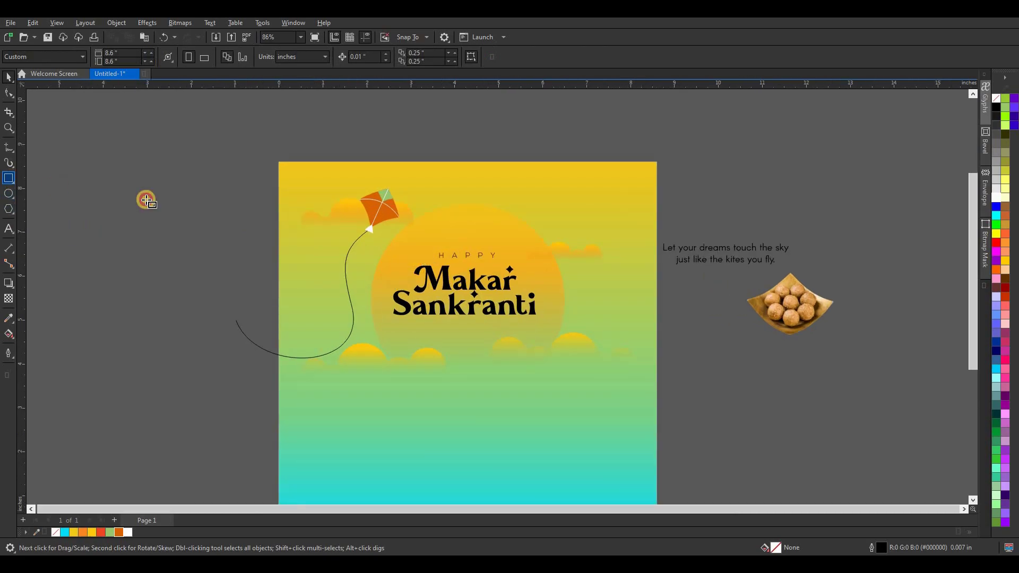
# Draw a small square left of the poster, filled orange with no outline.
pyautogui.moveTo(122, 196); pyautogui.dragTo(170, 247)
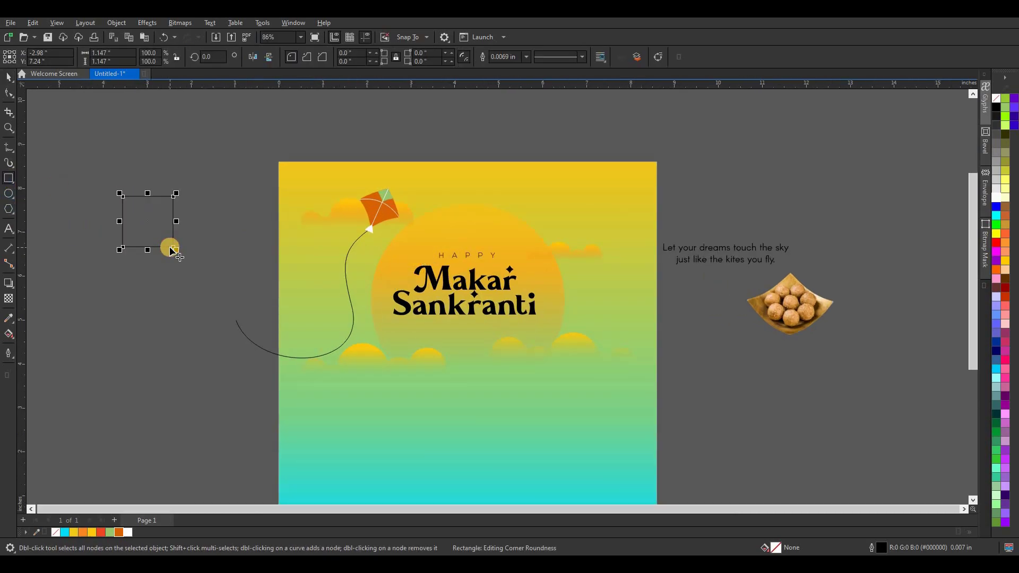
pyautogui.click(8, 76)
pyautogui.scroll(-2, 161, 232)
pyautogui.scroll(3, 161, 232)
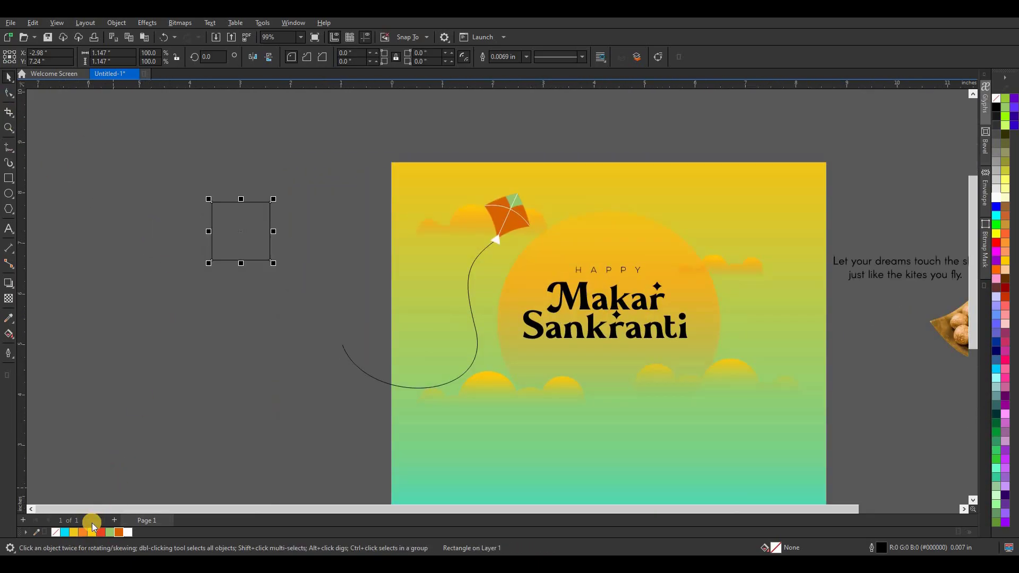
pyautogui.moveTo(82, 532); pyautogui.dragTo(218, 255)
pyautogui.rightClick(55, 533)
# Give the square a horizontal gradient from yellow at left to orange at right.
pyautogui.scroll(3, 187, 225)
pyautogui.click(9, 299)
pyautogui.moveTo(331, 237); pyautogui.dragTo(261, 235)
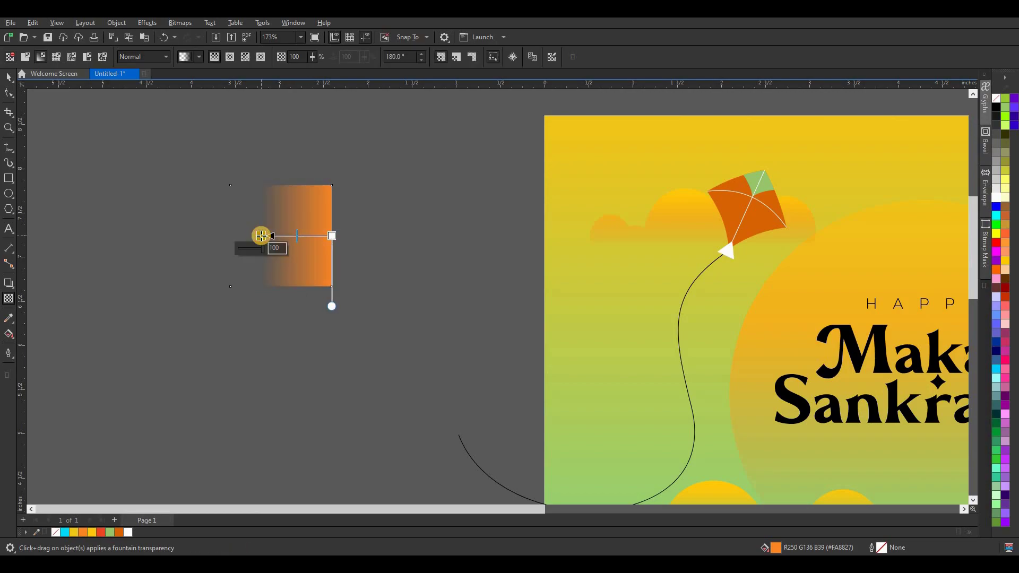
pyautogui.hotkey('ctrl', 'z')
pyautogui.click(9, 333)
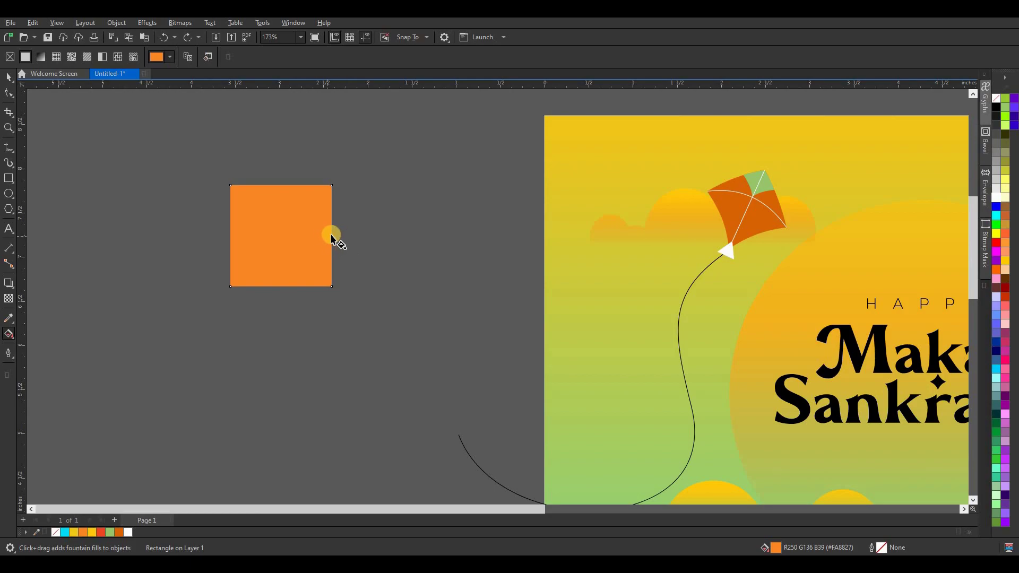
pyautogui.moveTo(330, 236); pyautogui.dragTo(267, 235)
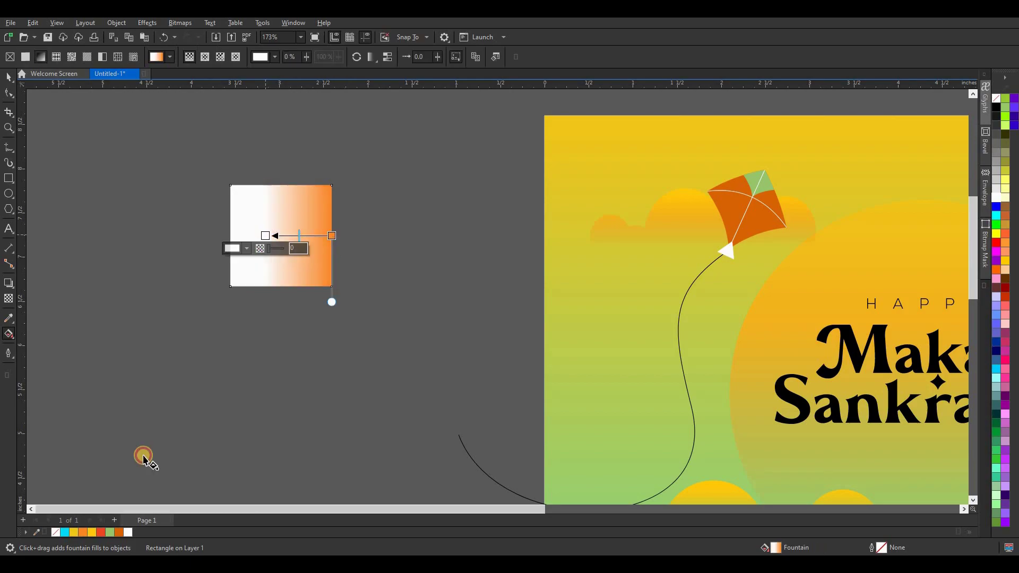
pyautogui.click(74, 532)
pyautogui.moveTo(86, 422); pyautogui.dragTo(265, 281)
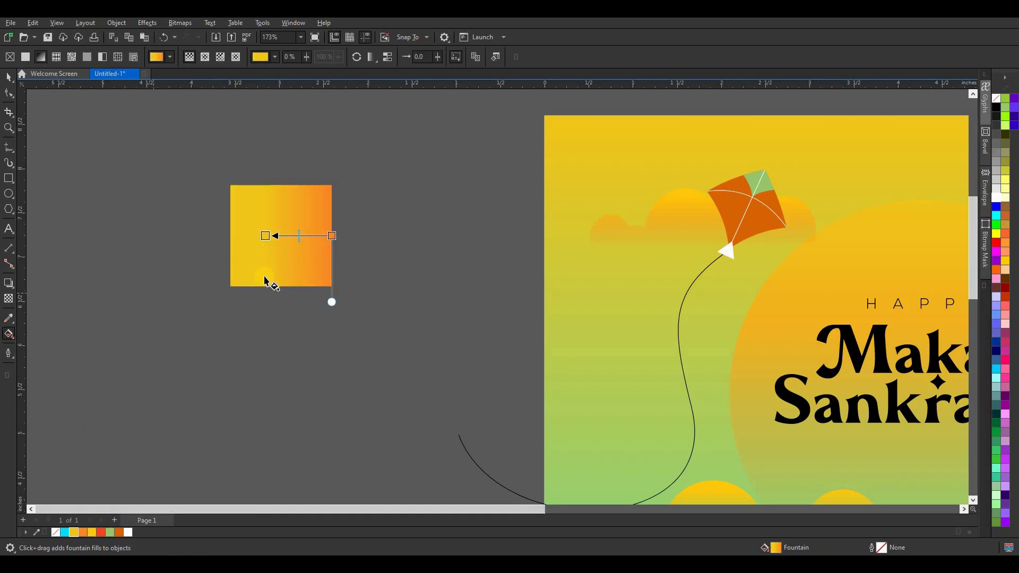
pyautogui.moveTo(92, 533); pyautogui.dragTo(260, 279)
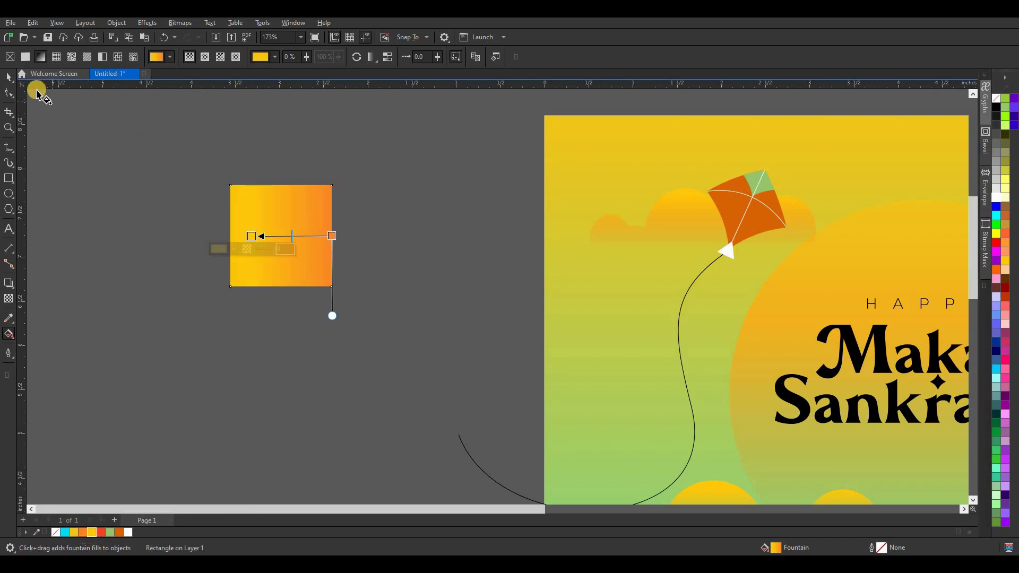
pyautogui.press('space')
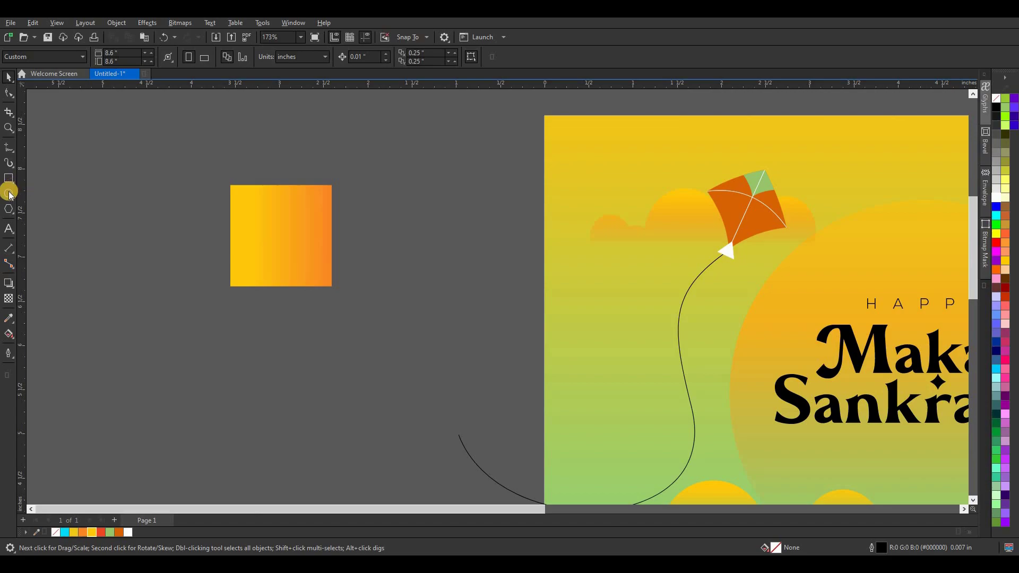
# Draw a circle overlapping the left side of the gradient square.
pyautogui.click(8, 193)
pyautogui.moveTo(155, 179); pyautogui.dragTo(199, 224)
pyautogui.moveTo(227, 272); pyautogui.dragTo(272, 309)
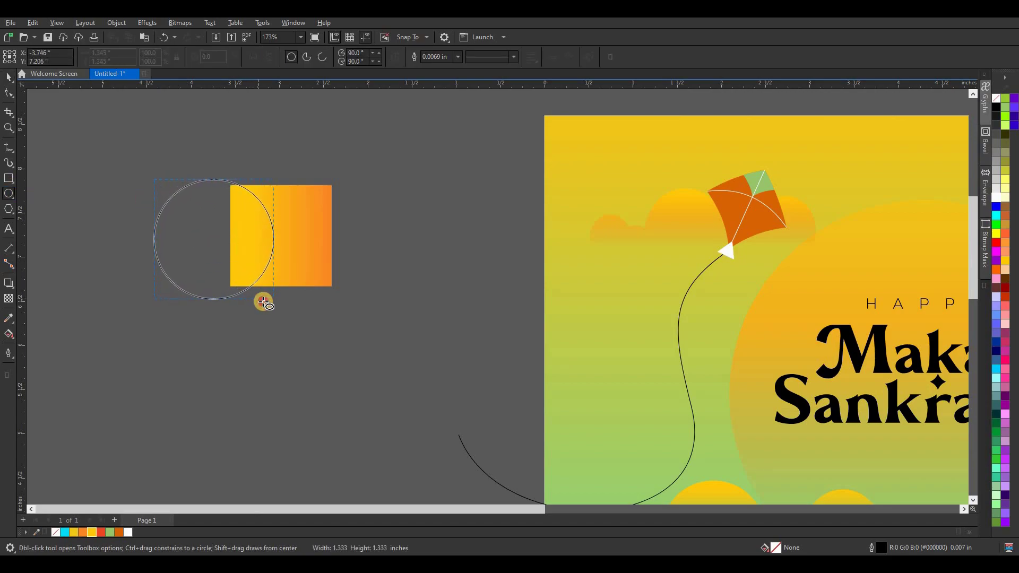
pyautogui.moveTo(267, 308); pyautogui.dragTo(266, 302)
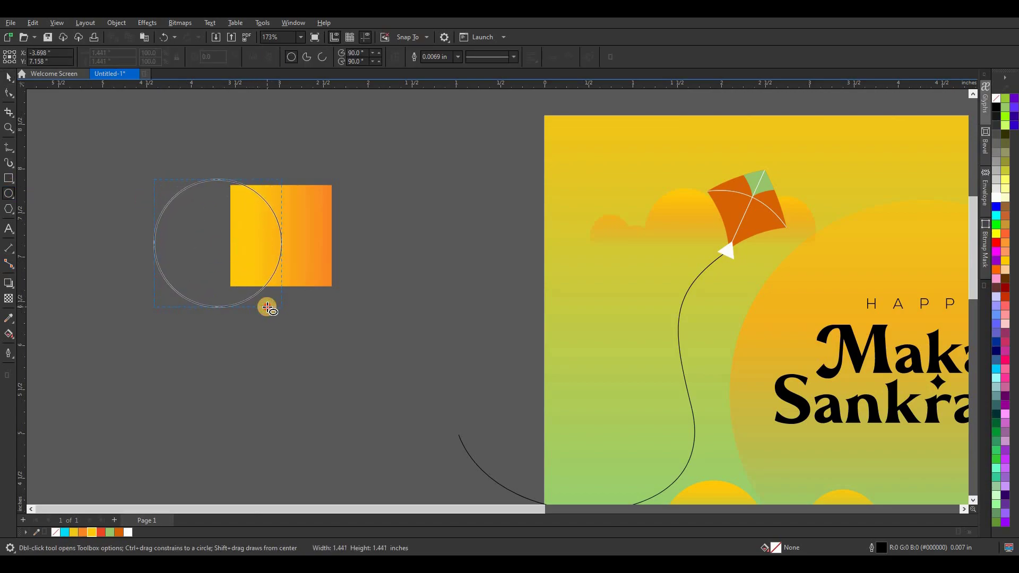
pyautogui.press('space')
pyautogui.click(150, 218)
pyautogui.click(201, 263)
pyautogui.click(201, 264)
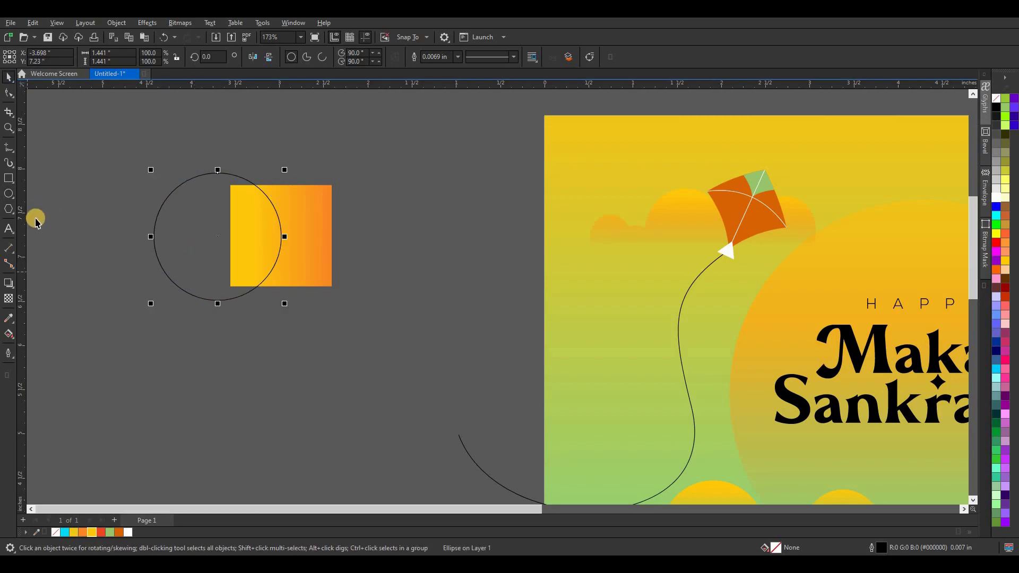
# Fill the circle yellow and remove its outline.
pyautogui.click(74, 533)
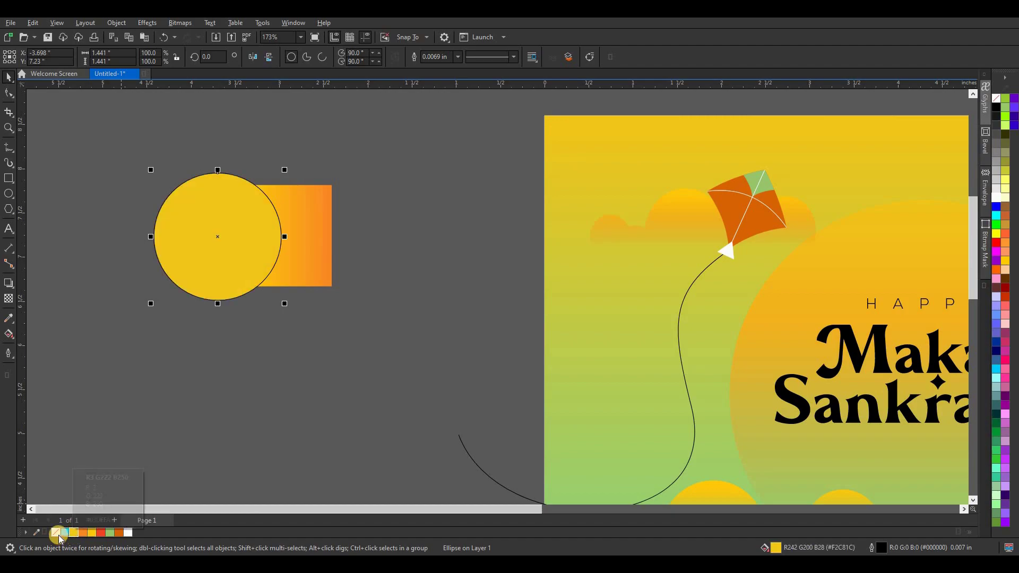
pyautogui.rightClick(57, 534)
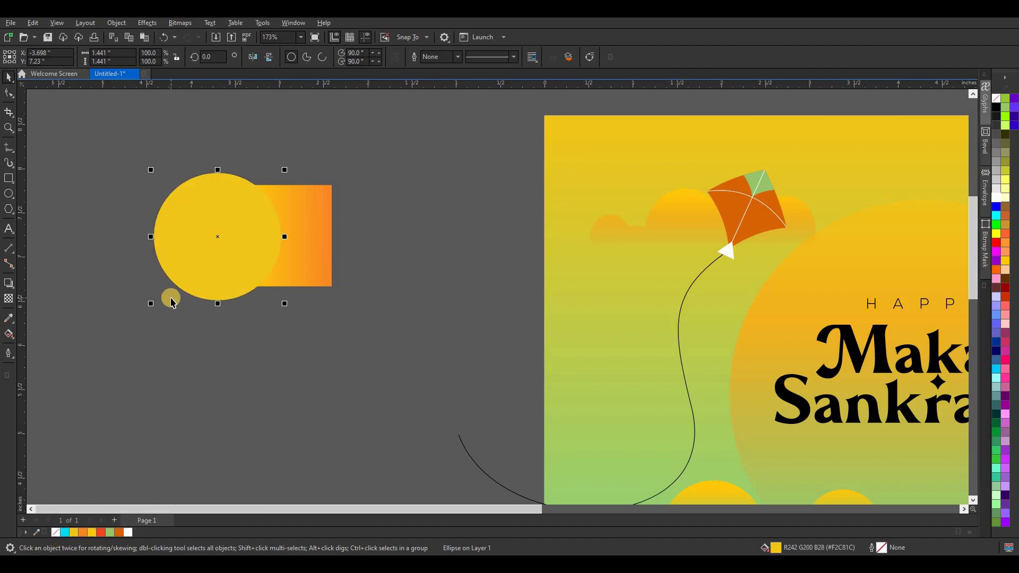
pyautogui.press('d')
pyautogui.rightClick(245, 215)
pyautogui.press('Escape')
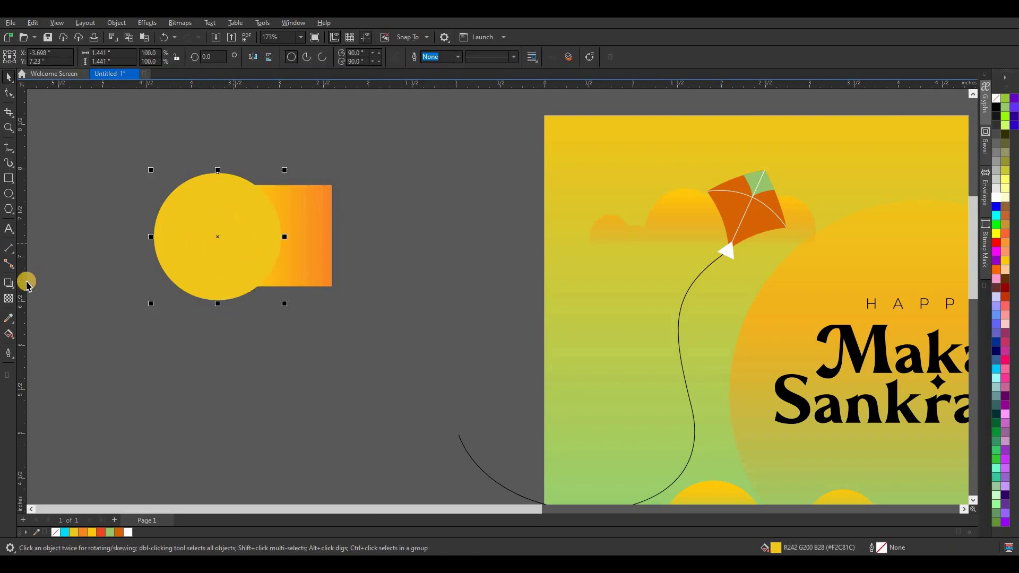
# Try a transparency and a gradient on the circle, then undo both to keep solid yellow.
pyautogui.click(8, 298)
pyautogui.moveTo(215, 232); pyautogui.dragTo(274, 232)
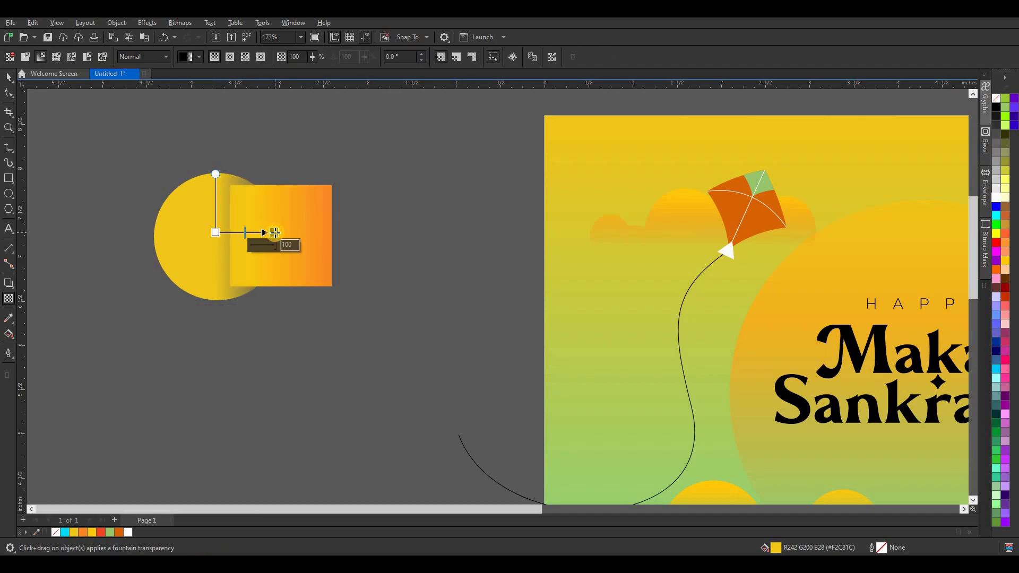
pyautogui.hotkey('ctrl', 'z')
pyautogui.click(8, 334)
pyautogui.moveTo(272, 242); pyautogui.dragTo(282, 237)
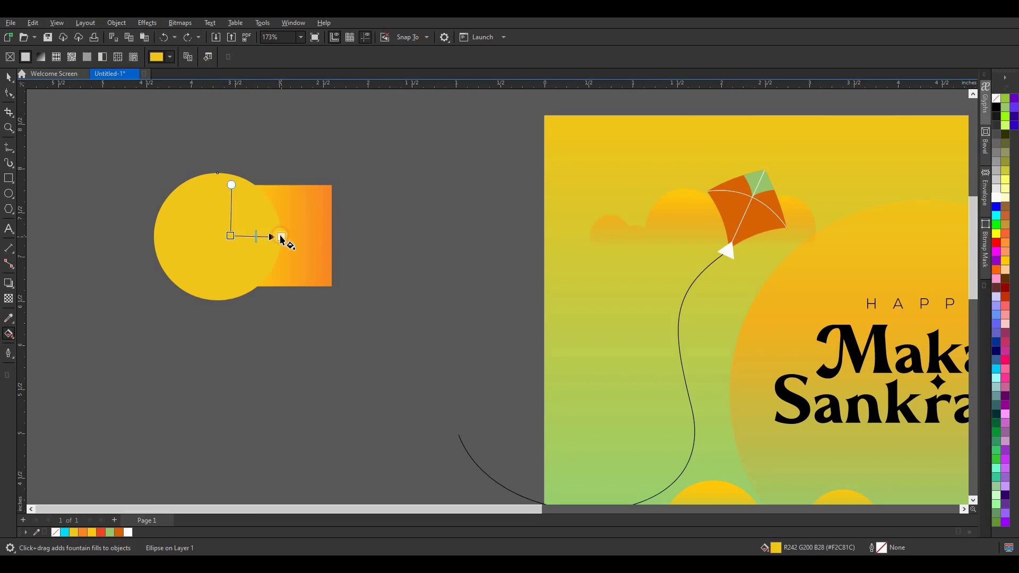
pyautogui.click(85, 531)
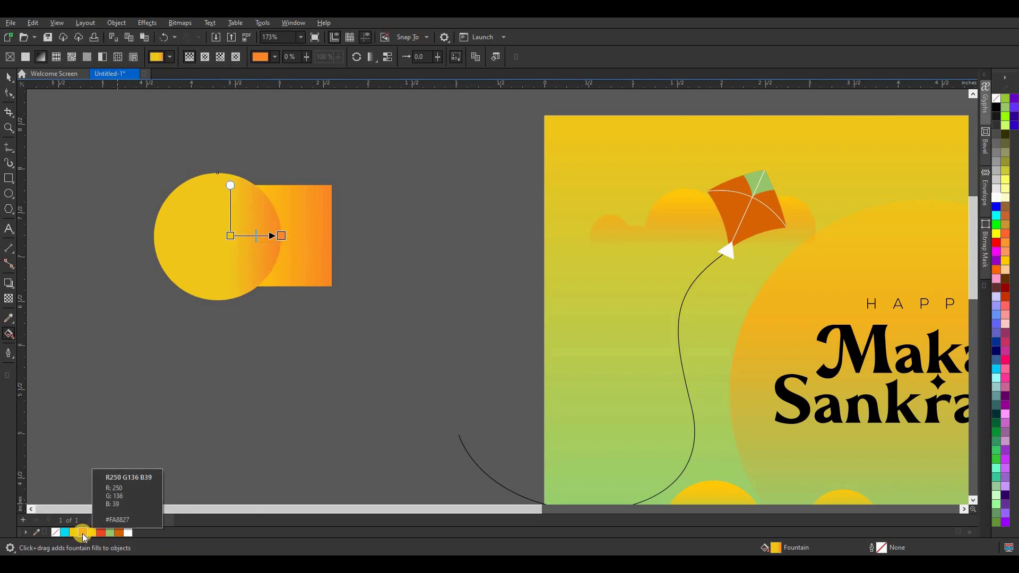
pyautogui.click(75, 532)
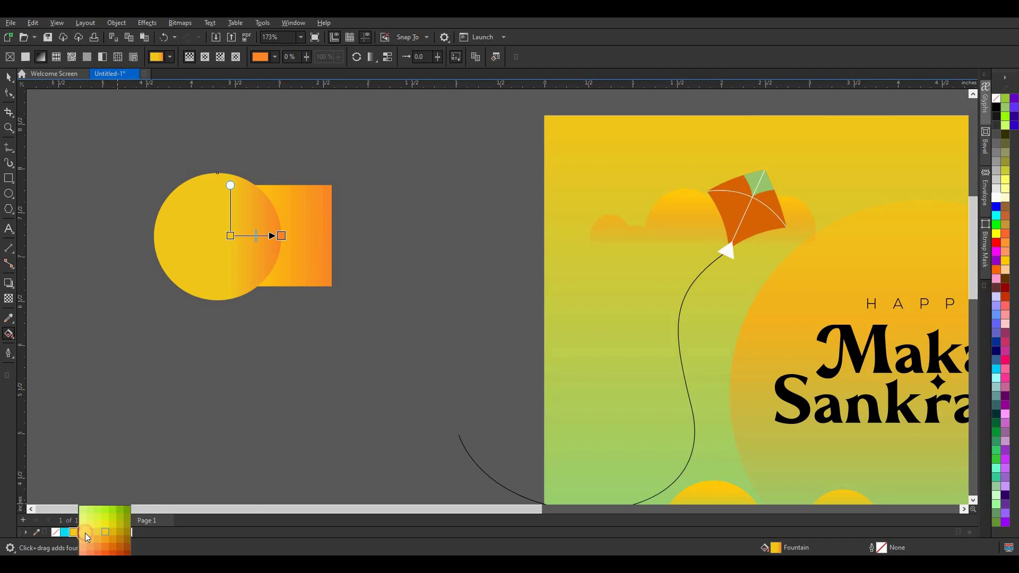
pyautogui.click(111, 531)
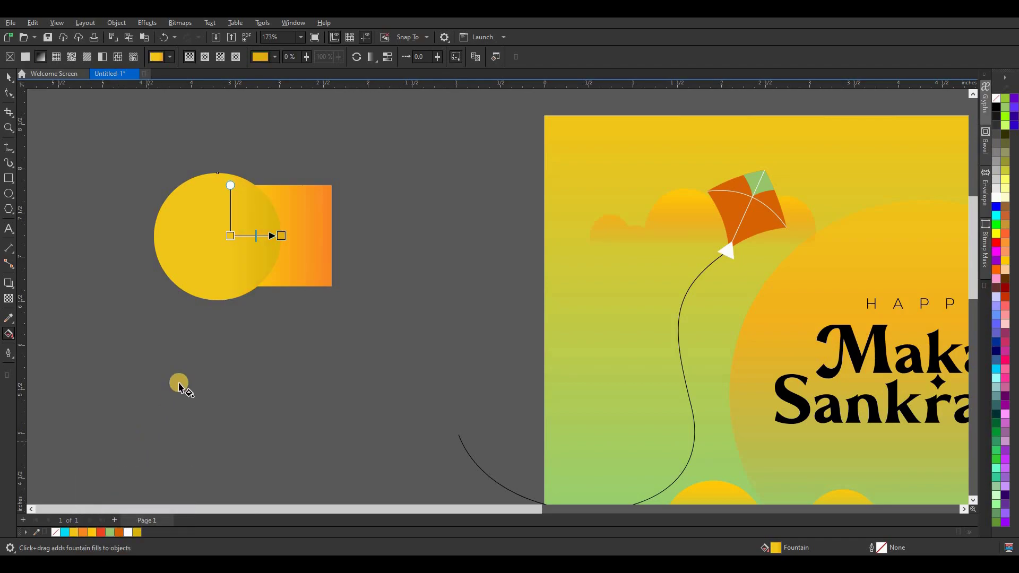
pyautogui.hotkey('ctrl', 'z')
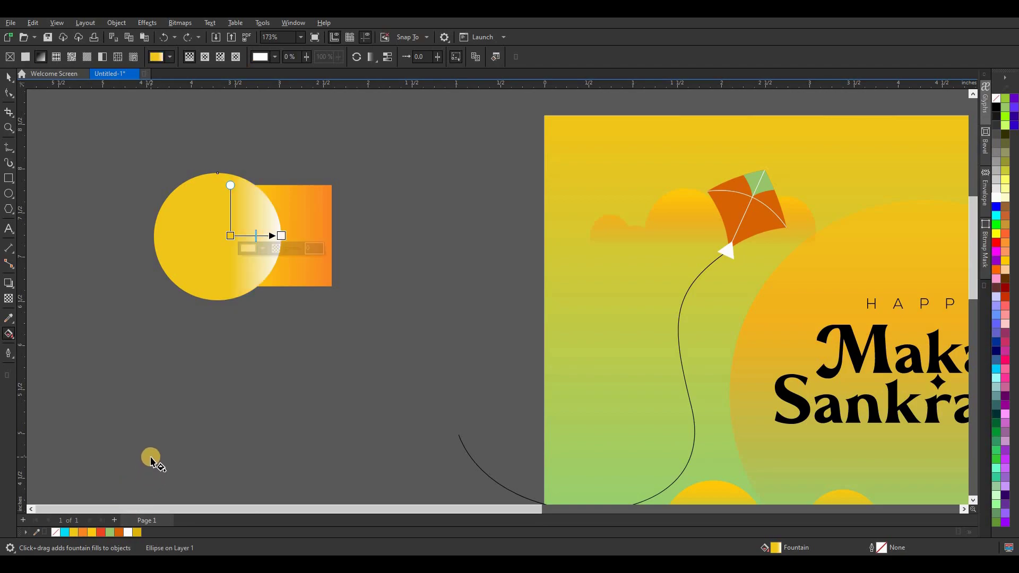
pyautogui.hotkey('ctrl', 'z')
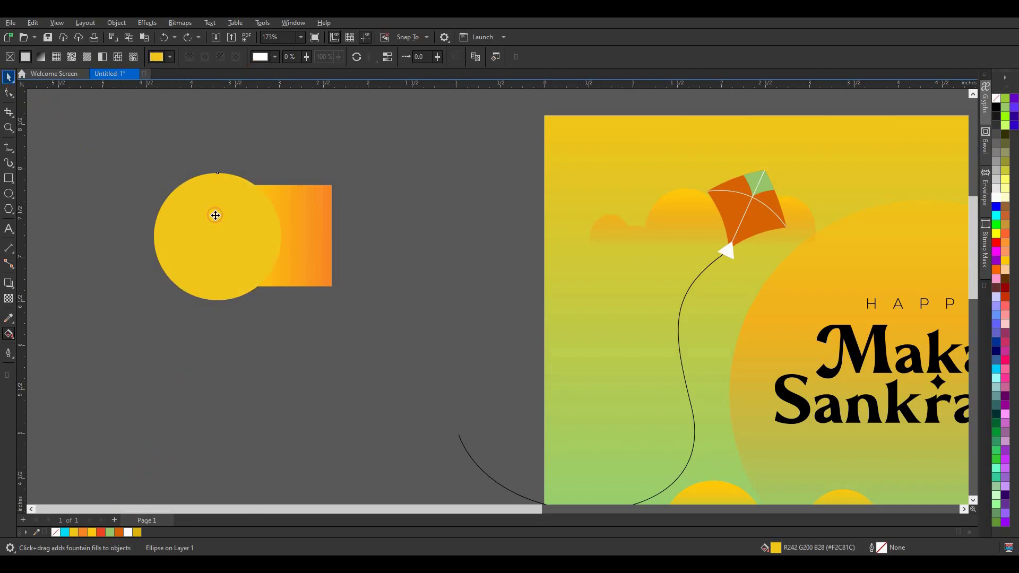
pyautogui.press('space')
pyautogui.rightClick(228, 223)
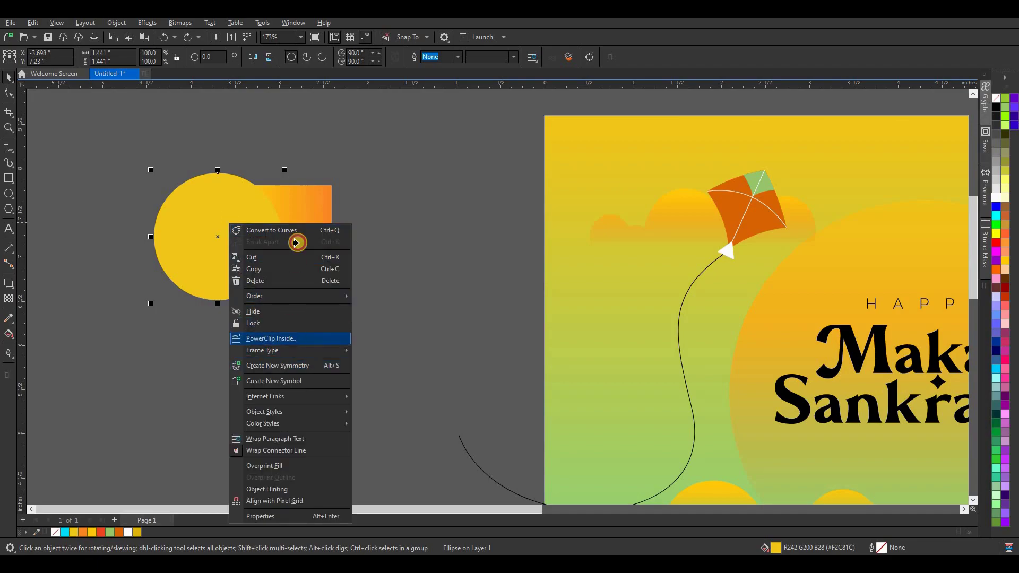
# PowerClip the yellow circle inside the gradient square and rotate it 45° into a diamond.
pyautogui.click(304, 226)
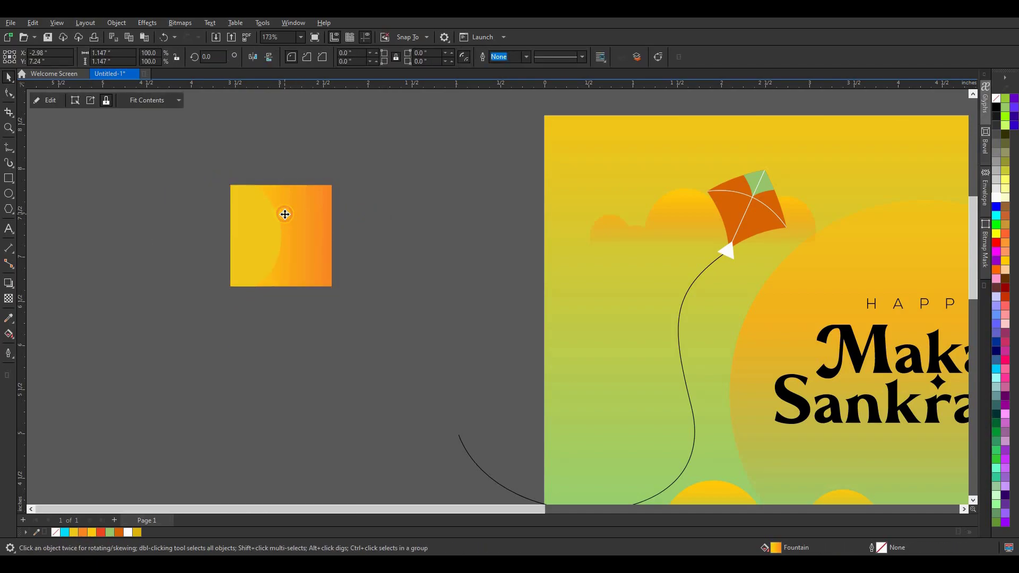
pyautogui.click(284, 214)
pyautogui.click(215, 57)
pyautogui.write('0')
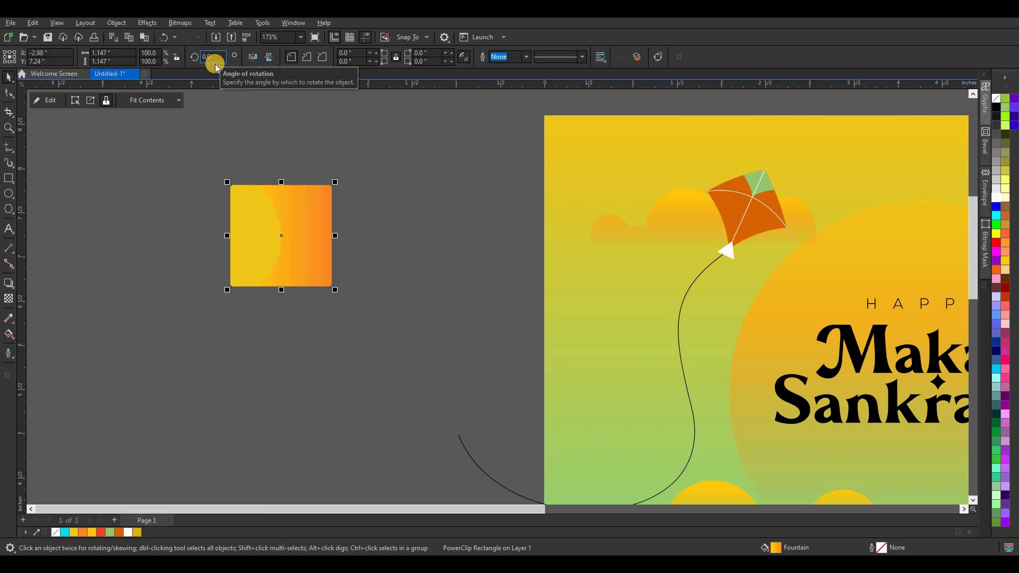
pyautogui.click(213, 57)
pyautogui.write('0')
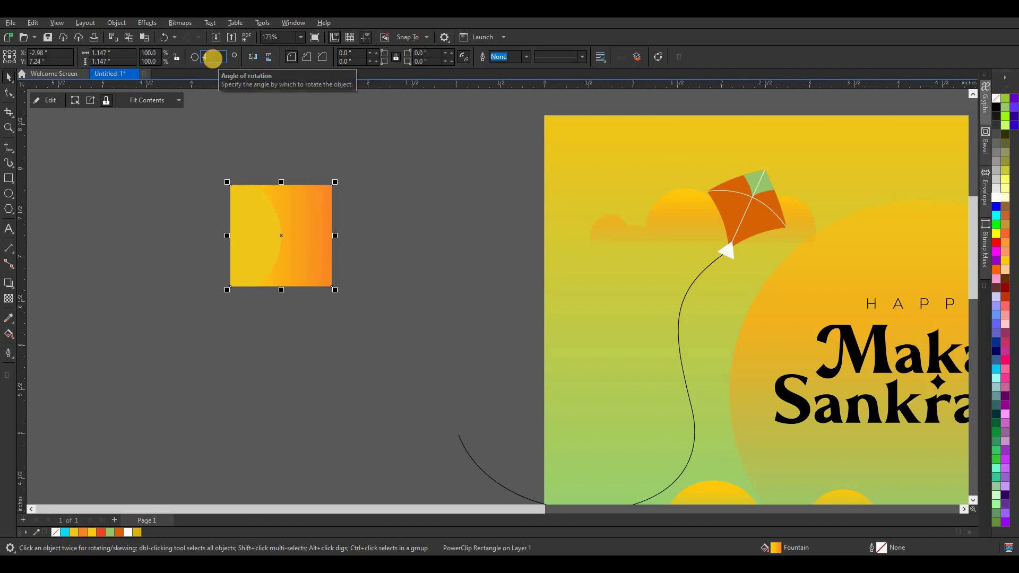
pyautogui.press('Return')
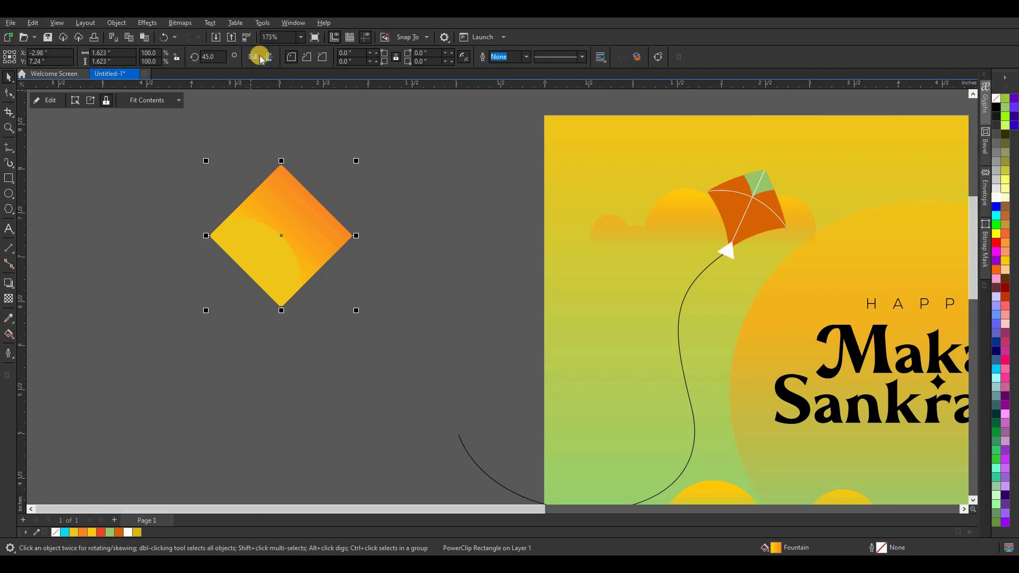
# Mirror the diamond both ways so its orange end points to the lower right.
pyautogui.click(267, 59)
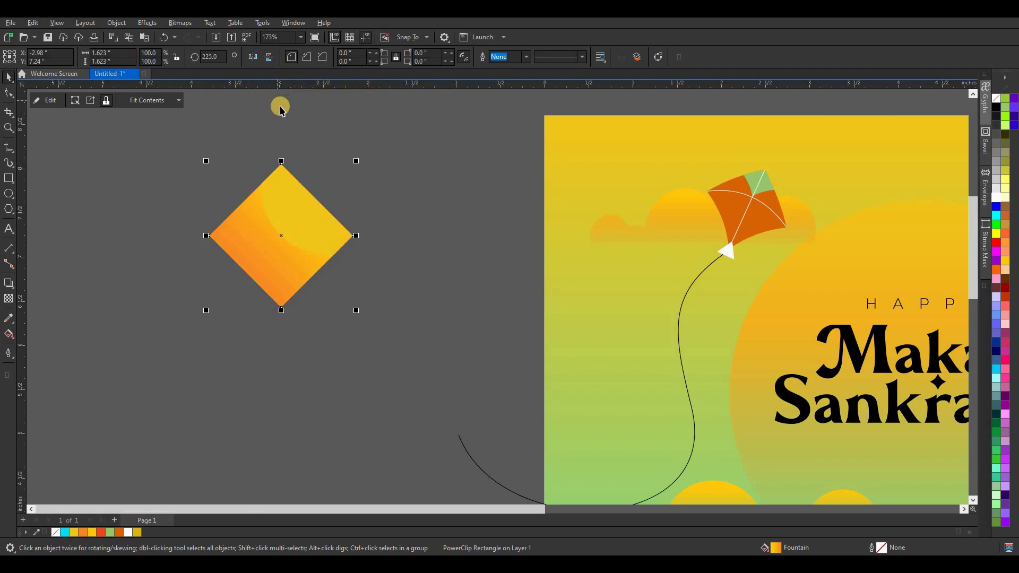
pyautogui.click(253, 57)
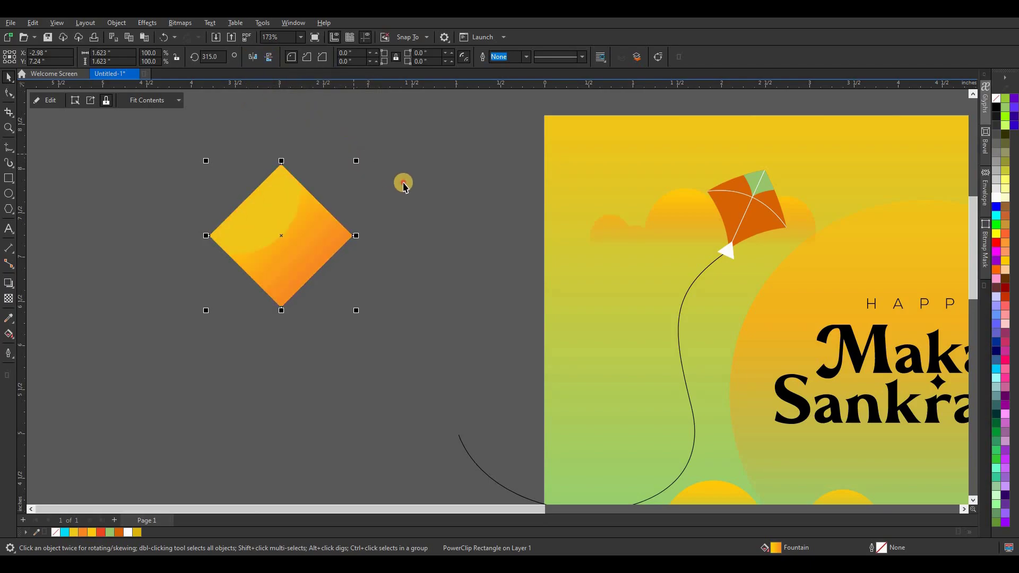
pyautogui.click(210, 253)
pyautogui.scroll(2, 210, 253)
pyautogui.scroll(-3, 326, 150)
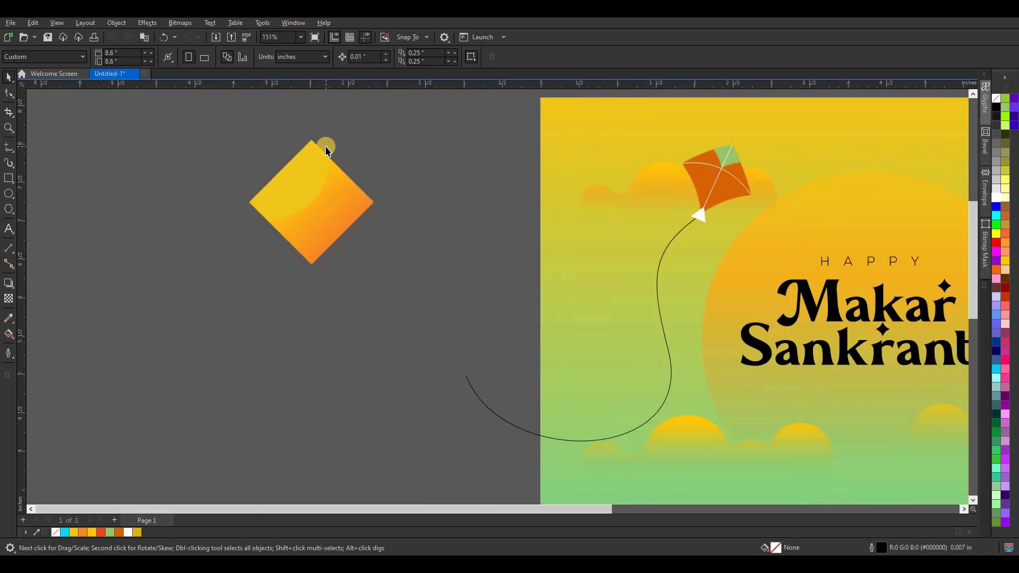
# Draw a white vertical spine from the diamond's top corner to its bottom corner.
pyautogui.scroll(3, 303, 156)
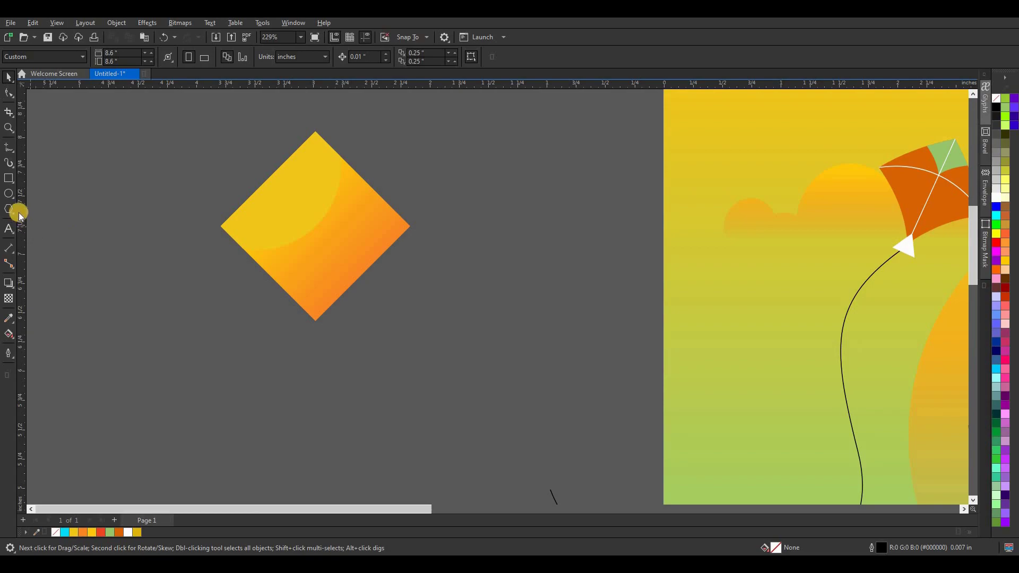
pyautogui.click(10, 149)
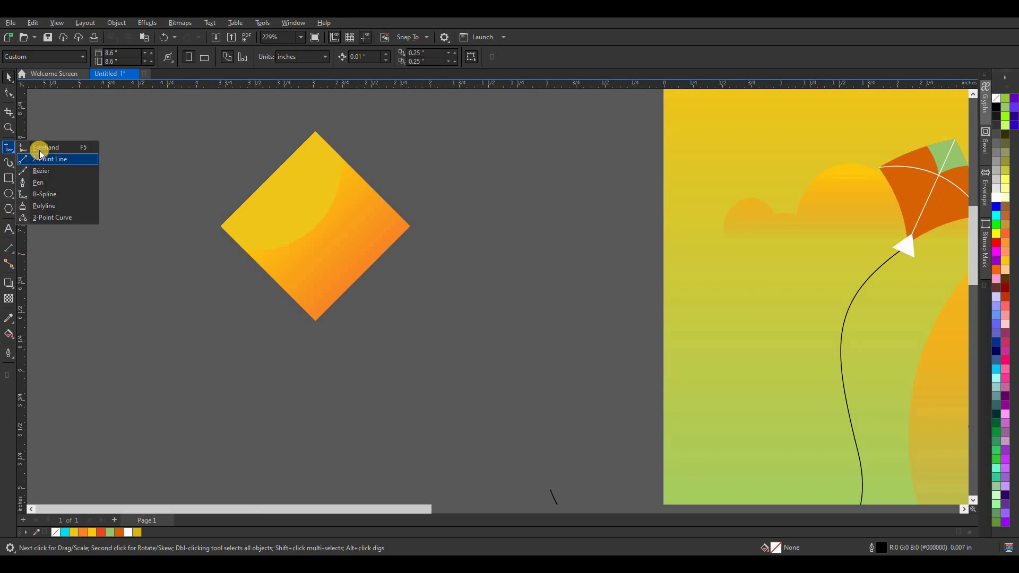
pyautogui.click(47, 158)
pyautogui.moveTo(316, 131); pyautogui.dragTo(315, 321)
pyautogui.rightClick(127, 533)
pyautogui.click(7, 353)
pyautogui.click(93, 354)
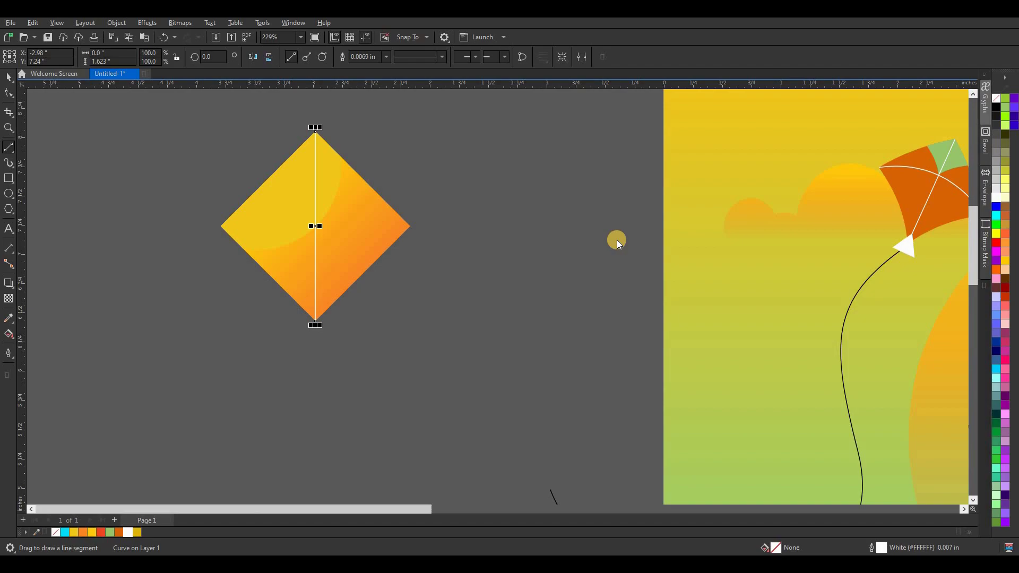
pyautogui.click(565, 390)
# Add a white crossbar between the side corners and bow it upward into an arc.
pyautogui.moveTo(220, 226); pyautogui.dragTo(411, 227)
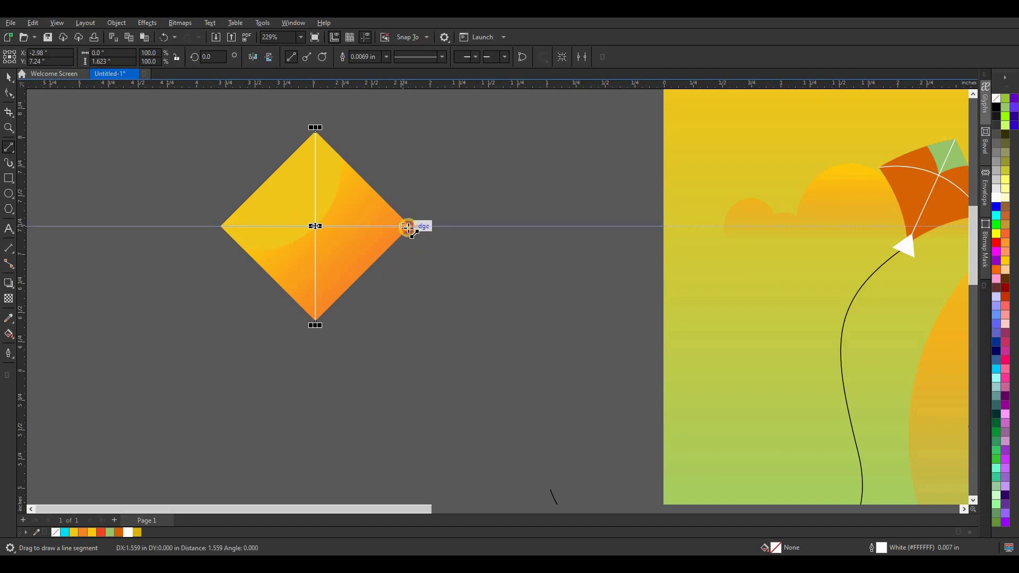
pyautogui.rightClick(128, 532)
pyautogui.click(12, 356)
pyautogui.click(58, 351)
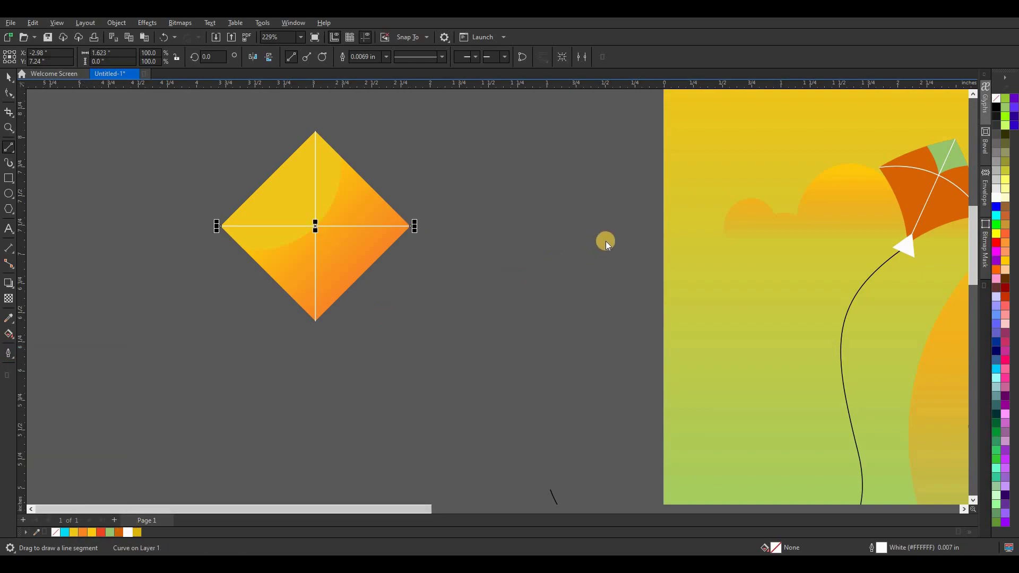
pyautogui.click(560, 382)
pyautogui.click(14, 100)
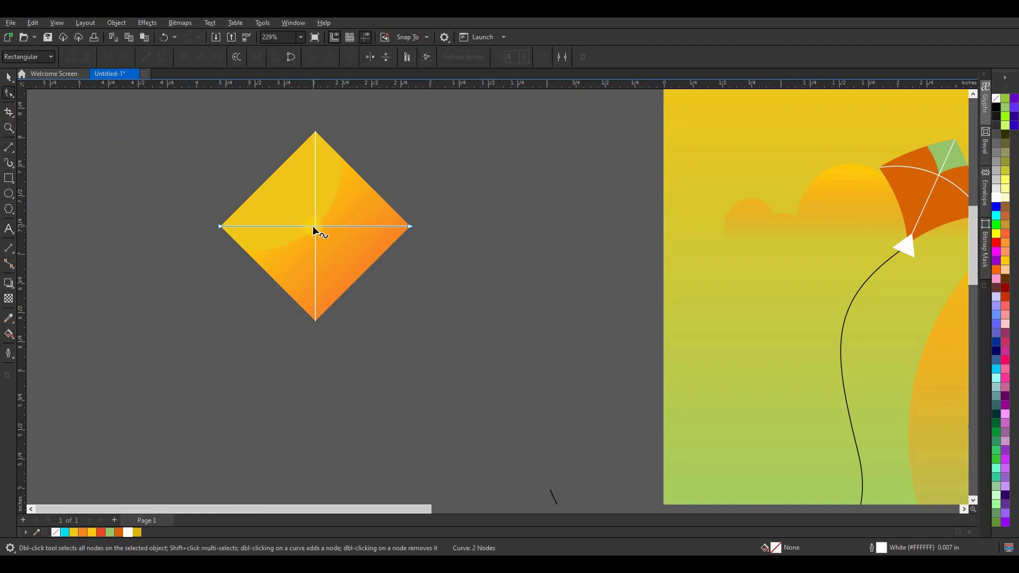
pyautogui.click(166, 56)
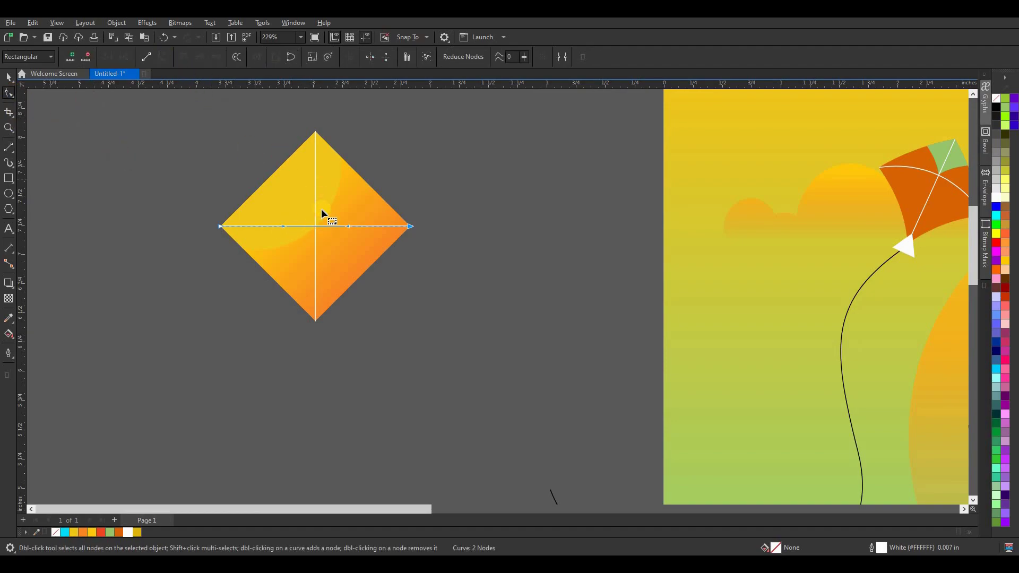
pyautogui.moveTo(318, 224); pyautogui.dragTo(321, 201)
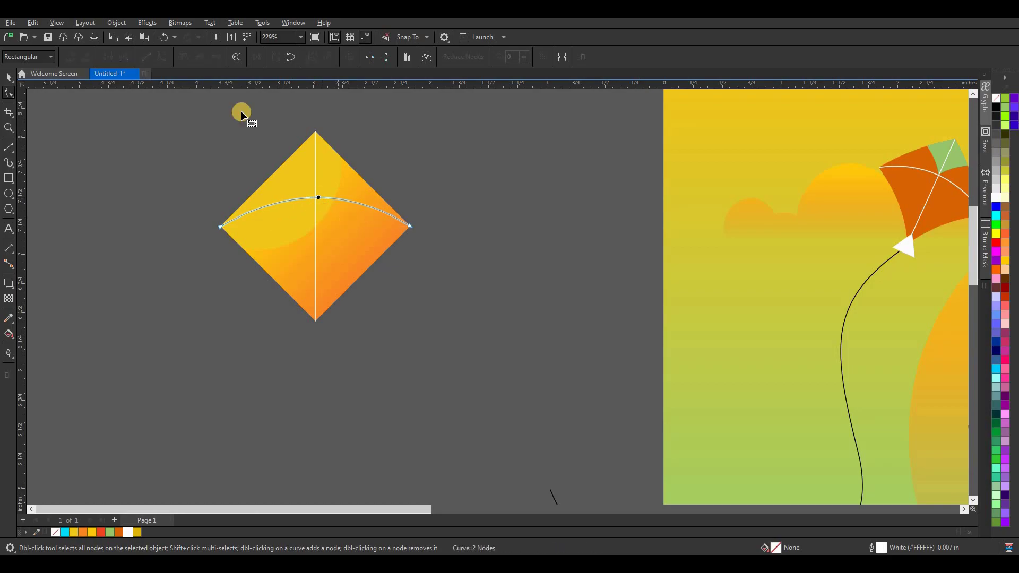
pyautogui.click(8, 77)
pyautogui.click(172, 154)
pyautogui.scroll(-1, 295, 154)
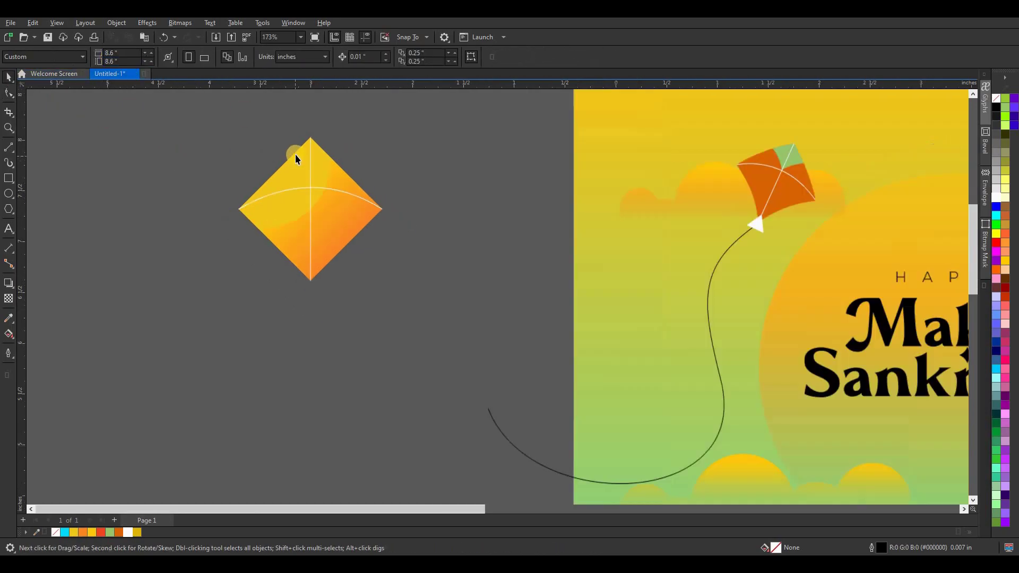
# Draw a tapered Artistic Media S-curve stroke left of the yellow kite.
pyautogui.scroll(-1, 314, 219)
pyautogui.scroll(1, 315, 217)
pyautogui.scroll(-1, 315, 217)
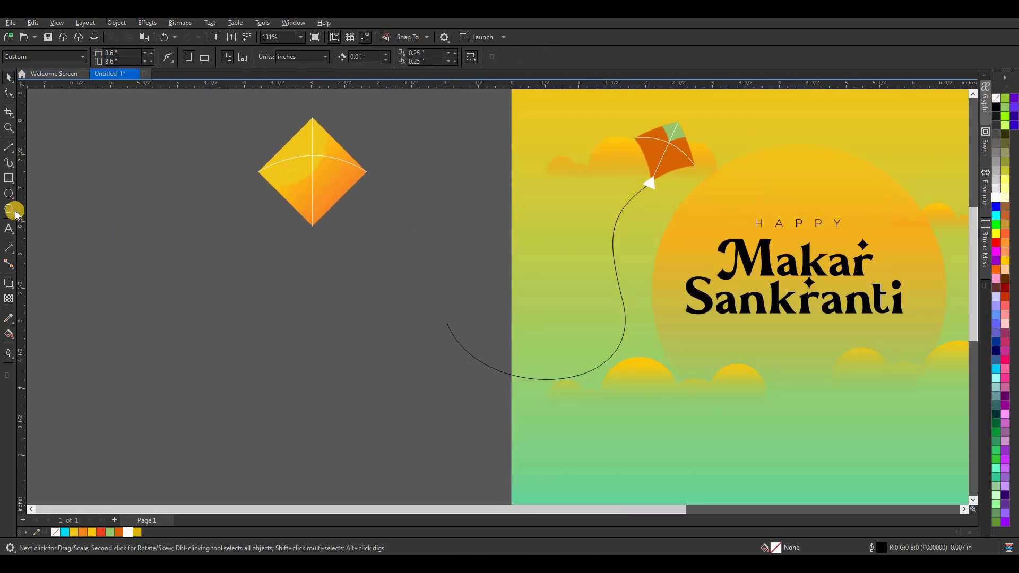
pyautogui.click(8, 163)
pyautogui.click(144, 57)
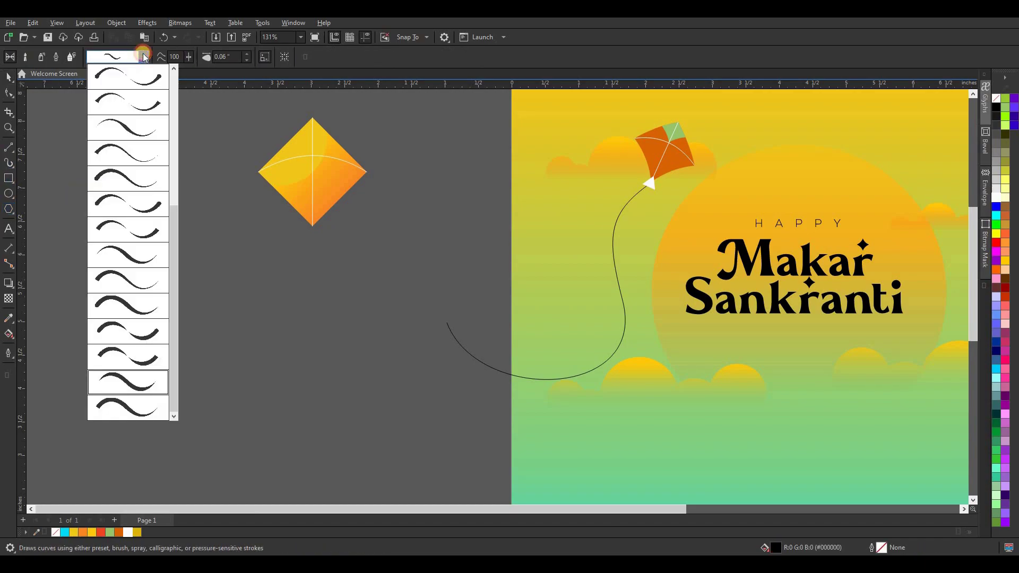
pyautogui.scroll(1, 176, 232)
pyautogui.scroll(-1, 176, 232)
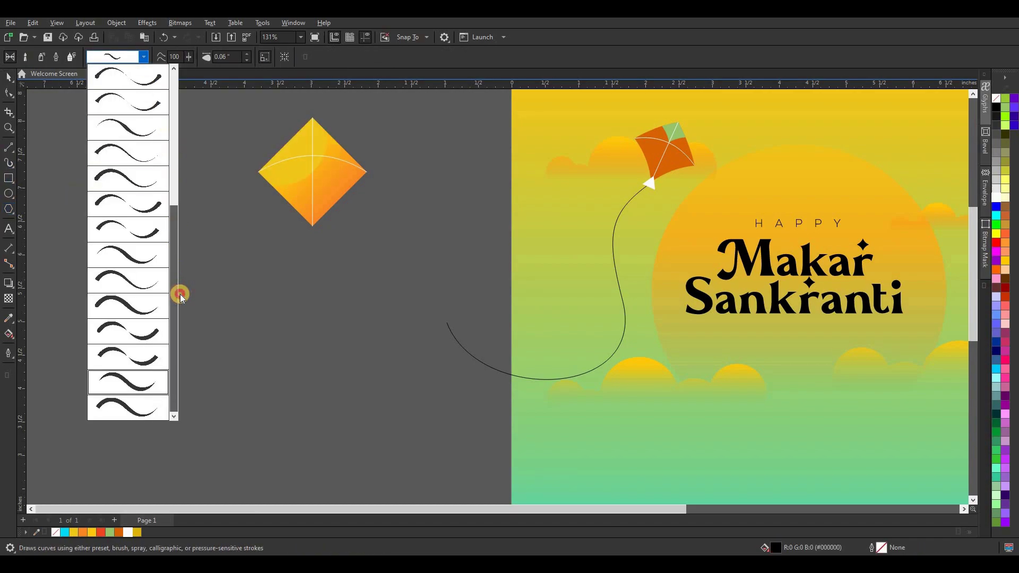
pyautogui.click(127, 381)
pyautogui.moveTo(191, 171); pyautogui.dragTo(201, 418)
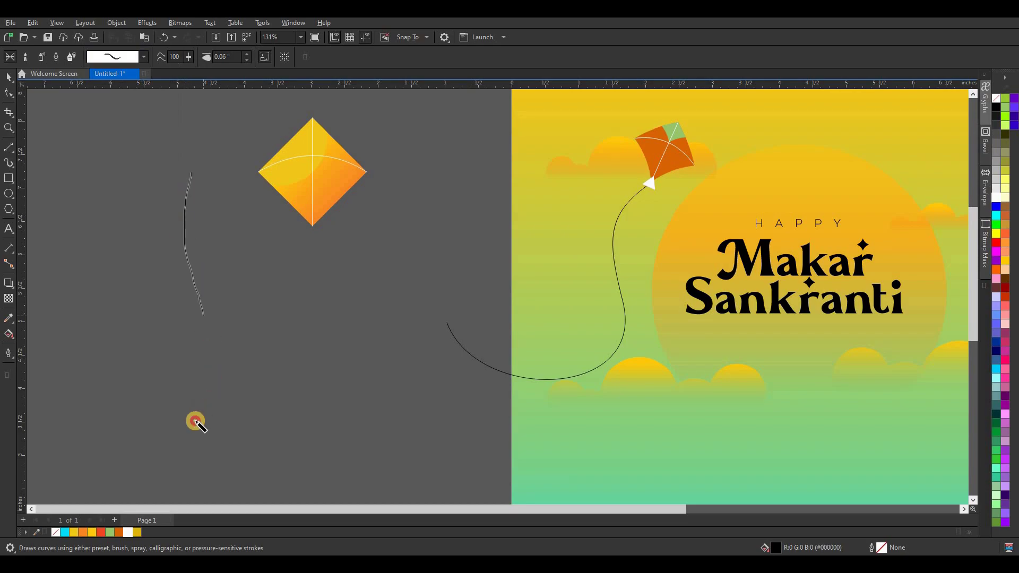
pyautogui.hotkey('ctrl', 'z')
pyautogui.moveTo(217, 173); pyautogui.dragTo(193, 448)
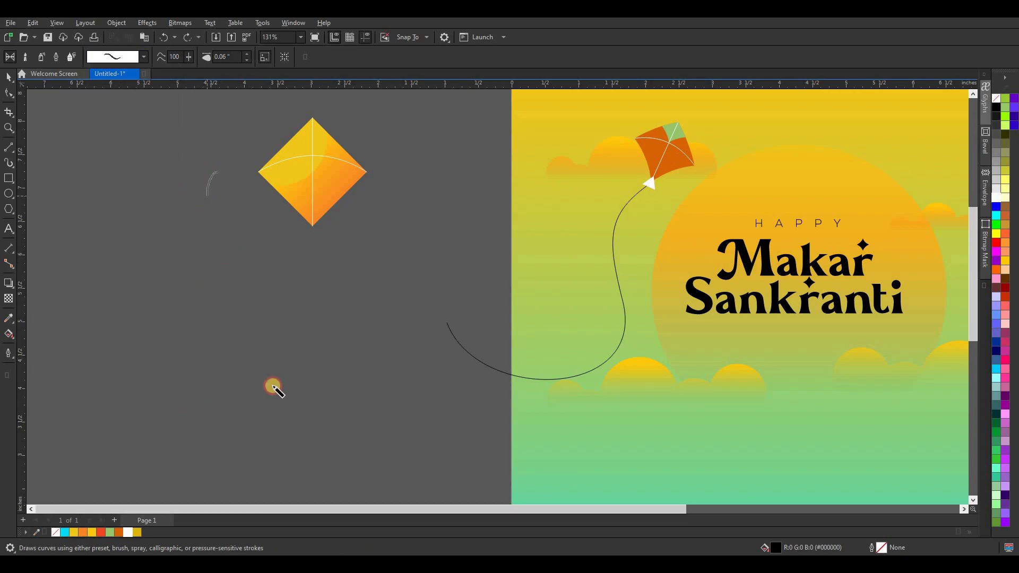
pyautogui.hotkey('ctrl', 'z')
pyautogui.moveTo(214, 187); pyautogui.dragTo(189, 412)
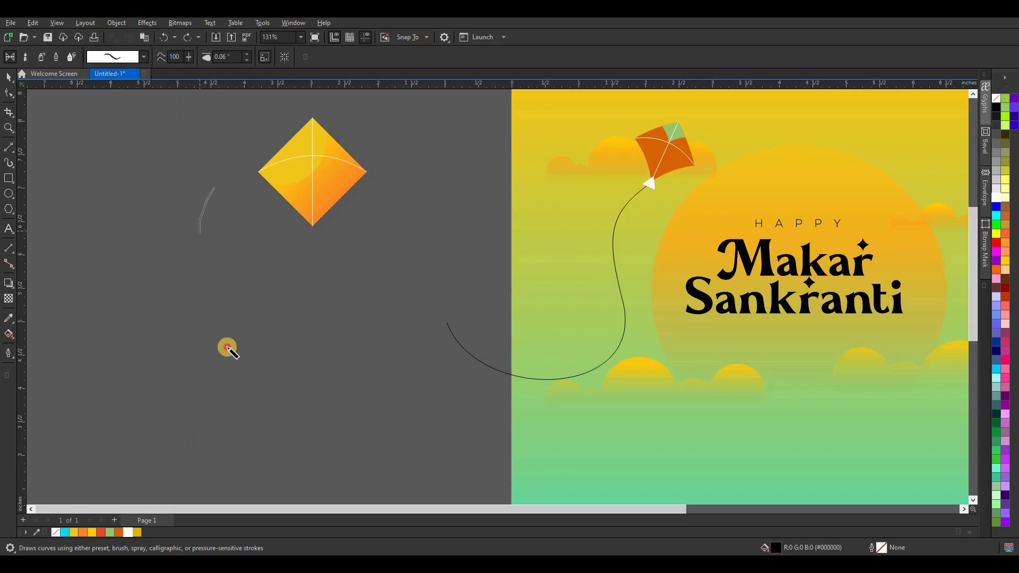
# Colour the stroke orange and start a vertical fountain fill along it.
pyautogui.click(8, 77)
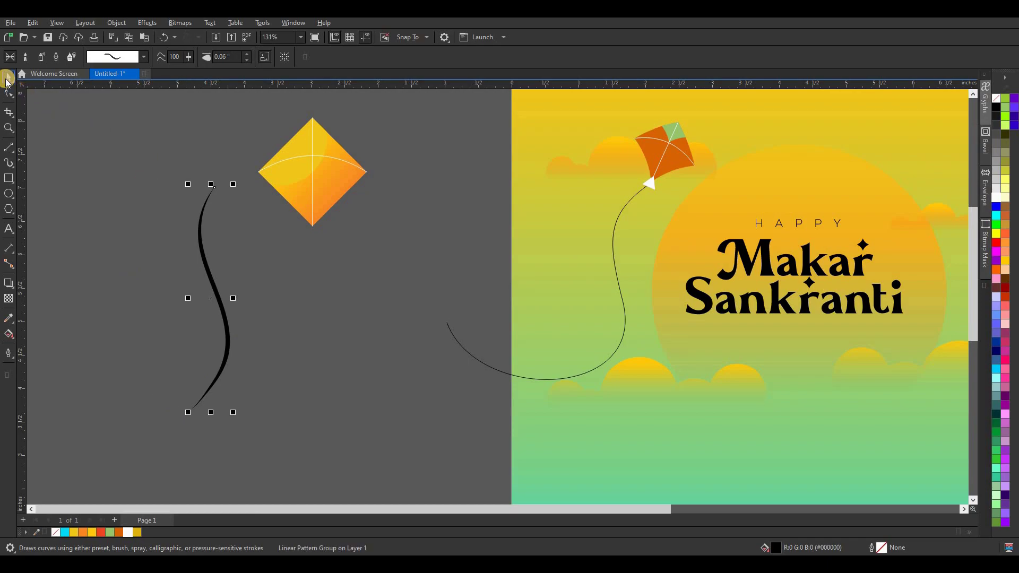
pyautogui.moveTo(214, 295); pyautogui.dragTo(159, 315)
pyautogui.press('Escape')
pyautogui.click(219, 295)
pyautogui.click(119, 532)
pyautogui.click(11, 348)
pyautogui.moveTo(208, 389); pyautogui.dragTo(212, 243)
# Make the ribbon's gradient yellow at top and reposition its start and end nodes.
pyautogui.click(74, 532)
pyautogui.moveTo(208, 389); pyautogui.dragTo(211, 370)
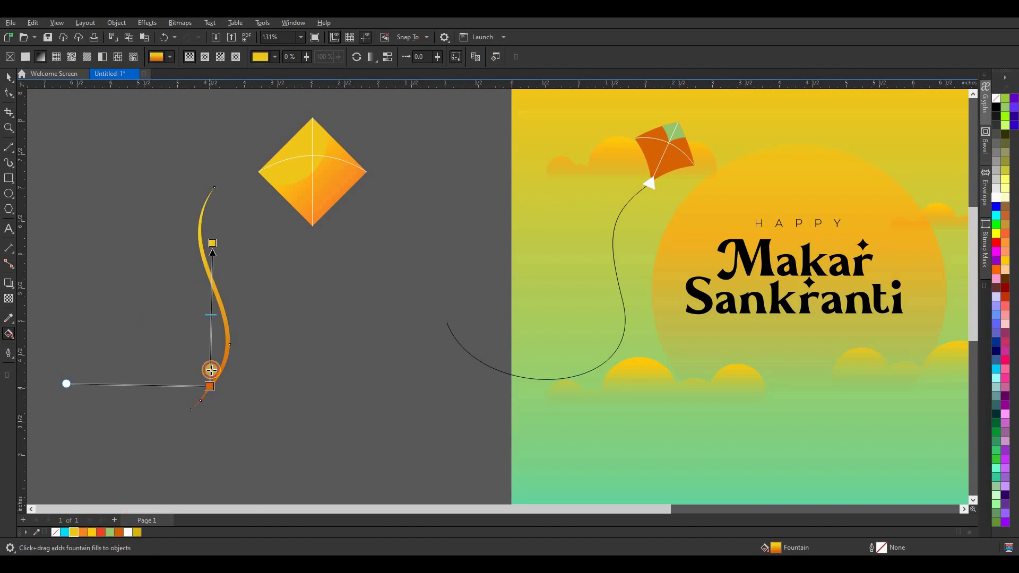
pyautogui.moveTo(212, 243); pyautogui.dragTo(212, 227)
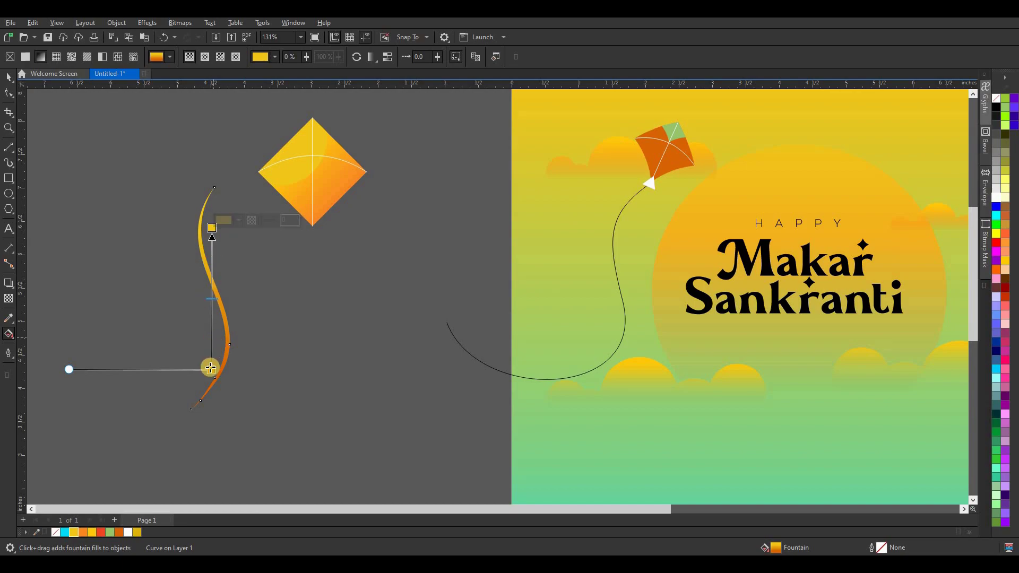
pyautogui.moveTo(211, 368); pyautogui.dragTo(219, 338)
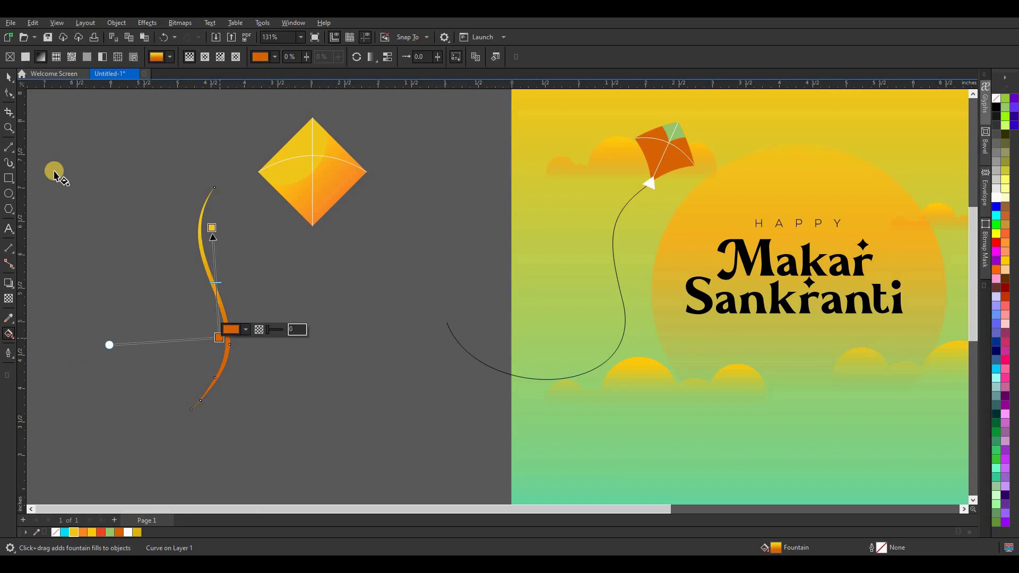
pyautogui.click(9, 77)
# Duplicate the ribbon, mirror it horizontally, then nudge and tilt the copy across the original.
pyautogui.hotkey('ctrl', 'c')
pyautogui.hotkey('ctrl', 'v')
pyautogui.click(253, 56)
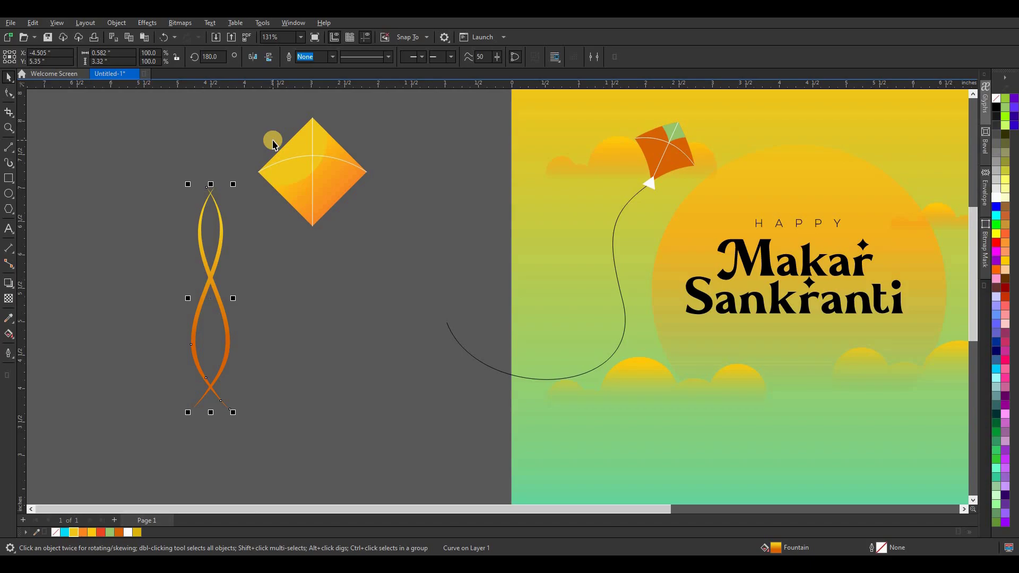
pyautogui.moveTo(227, 256); pyautogui.dragTo(232, 258)
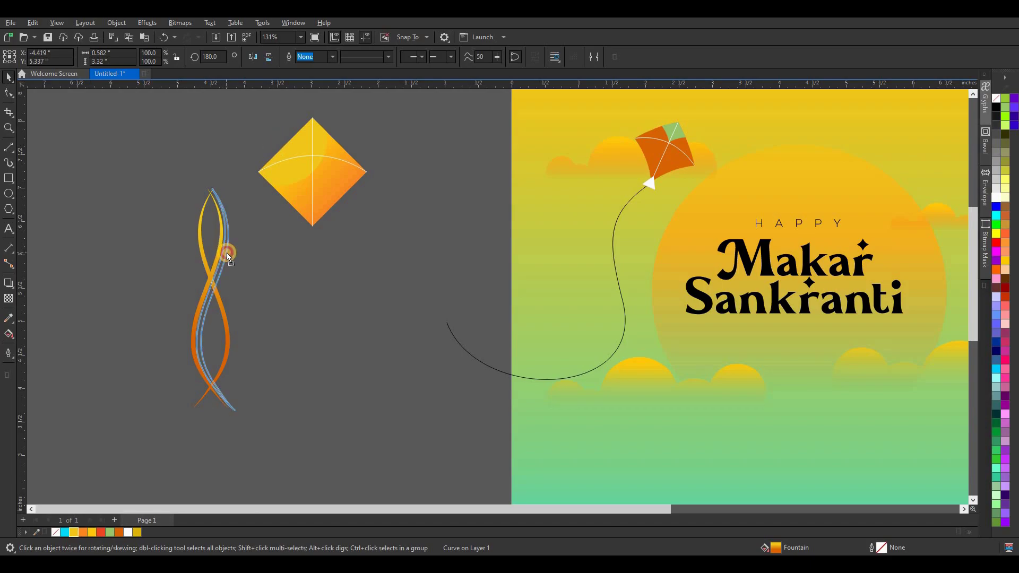
pyautogui.click(222, 260)
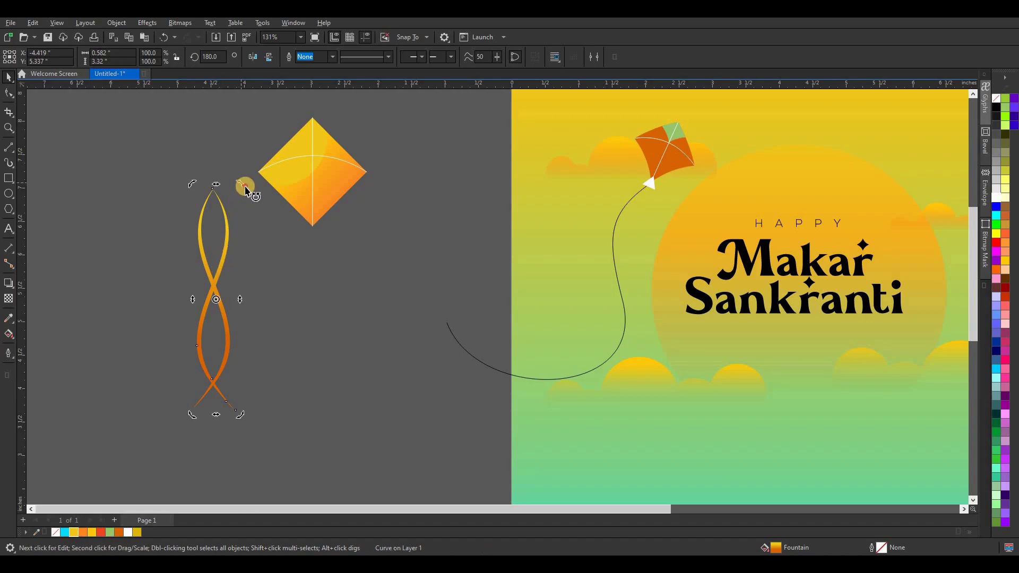
pyautogui.moveTo(244, 188); pyautogui.dragTo(242, 227)
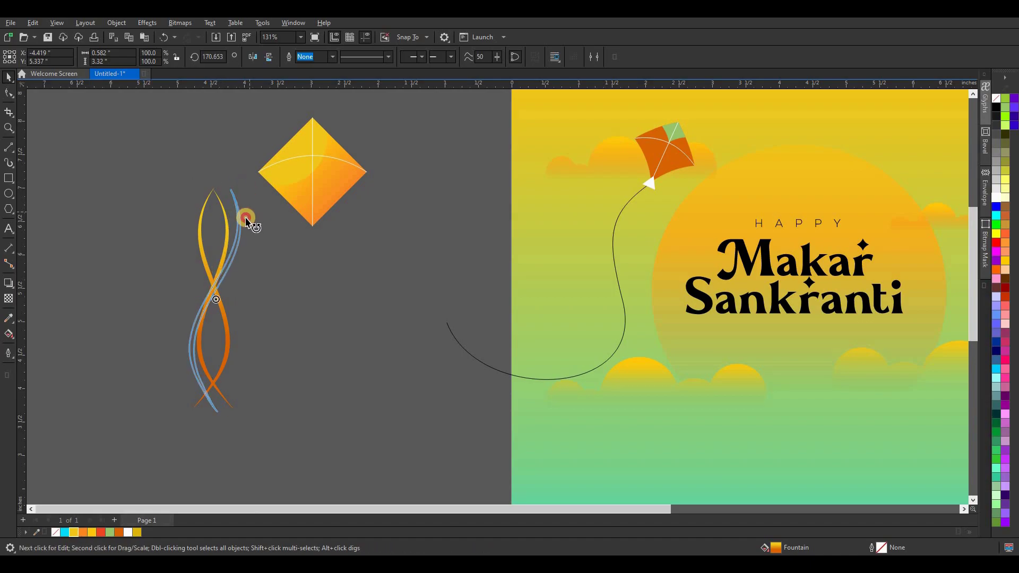
# Bend the copied ribbon's lower part left and join its top end to the original ribbon.
pyautogui.doubleClick(230, 247)
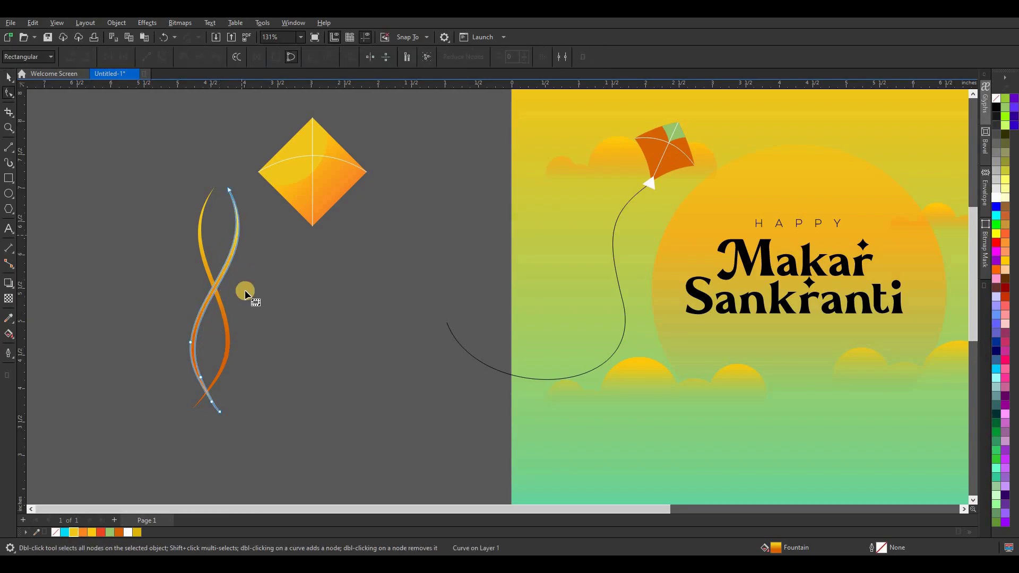
pyautogui.moveTo(200, 377)
pyautogui.mouseDown()
pyautogui.moveTo(165, 368)
pyautogui.moveTo(195, 345)
pyautogui.mouseUp()
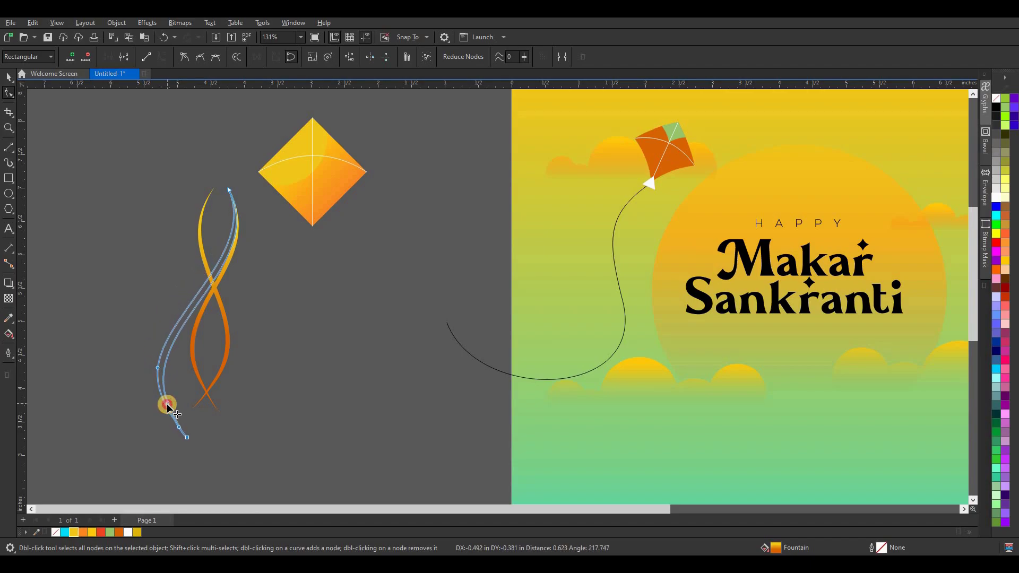
pyautogui.moveTo(229, 189); pyautogui.dragTo(215, 190)
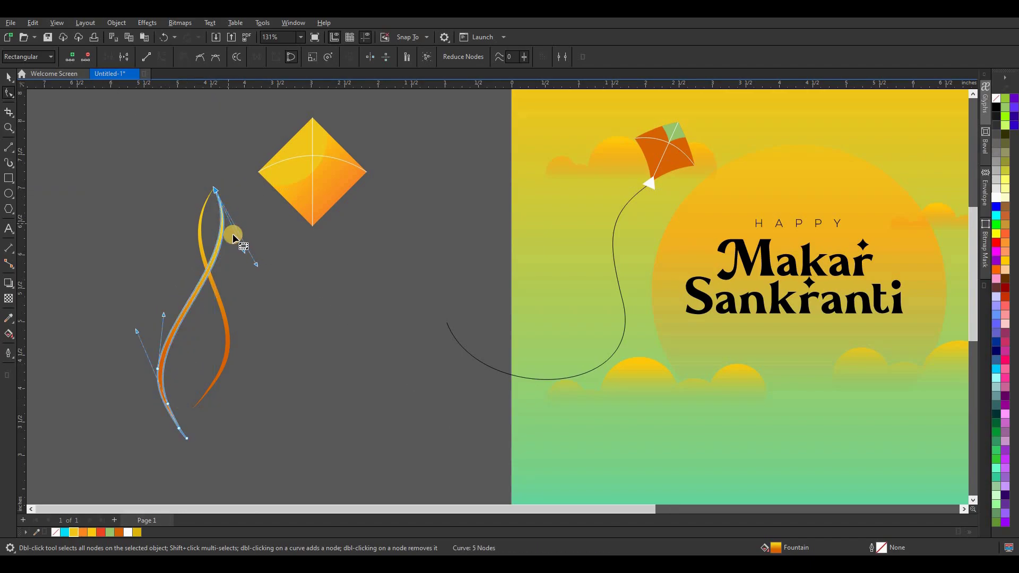
pyautogui.click(57, 119)
pyautogui.press('space')
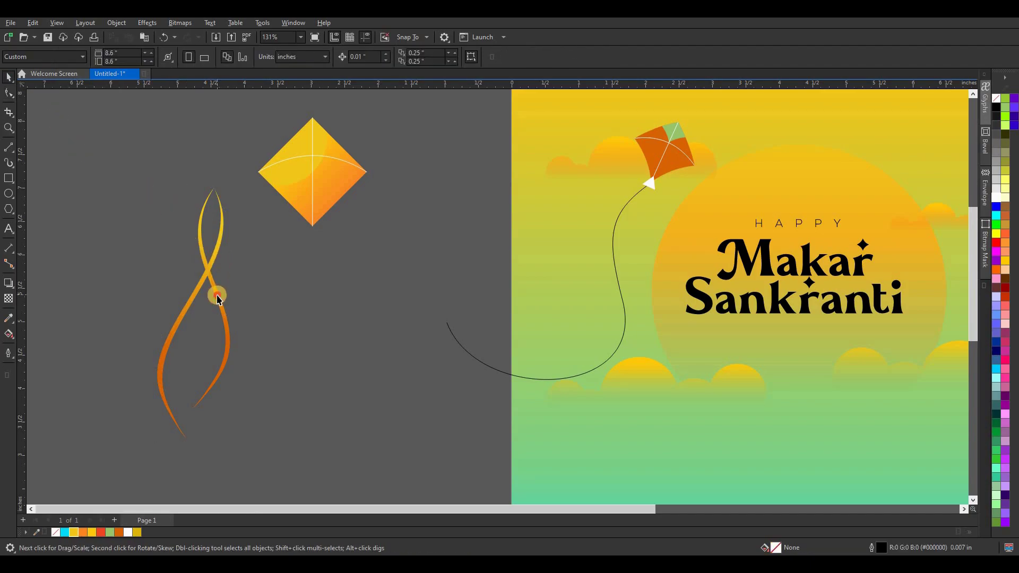
# Duplicate another ribbon, mirror it, and reshape its nodes so its tail splays down-right.
pyautogui.click(218, 296)
pyautogui.moveTo(219, 295); pyautogui.dragTo(206, 297)
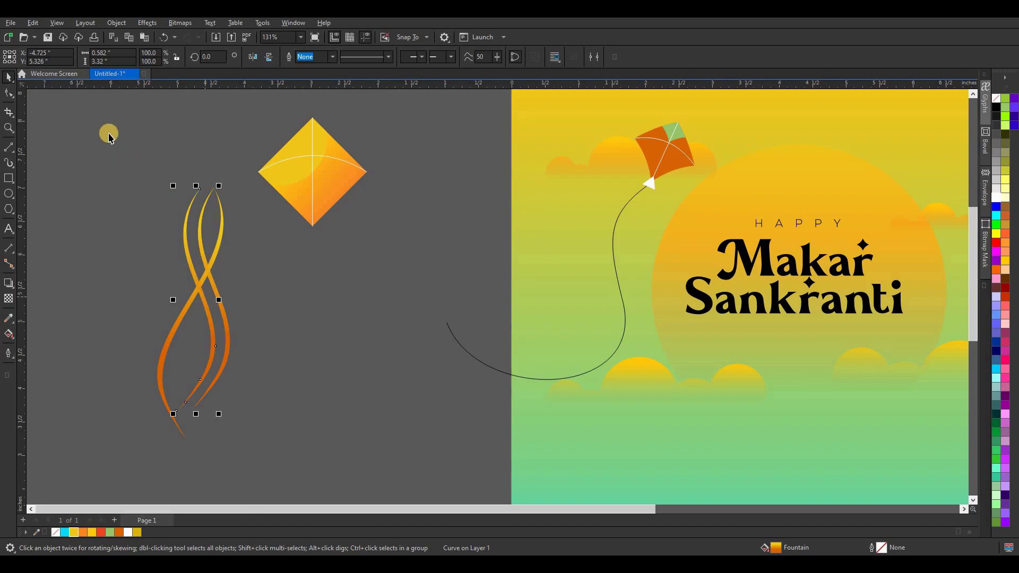
pyautogui.click(252, 56)
pyautogui.moveTo(204, 245); pyautogui.dragTo(212, 244)
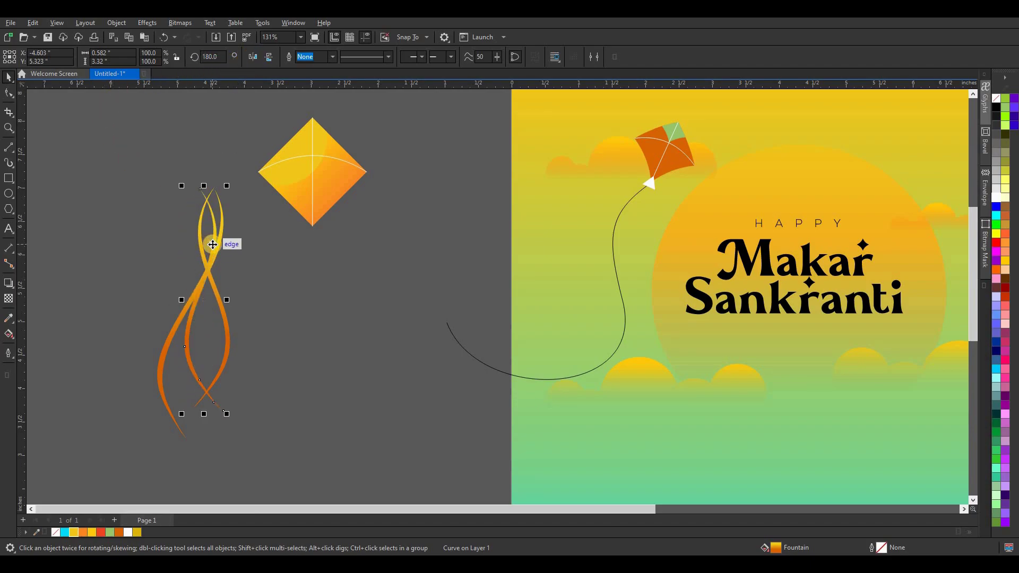
pyautogui.press('F10')
pyautogui.moveTo(201, 187); pyautogui.dragTo(212, 189)
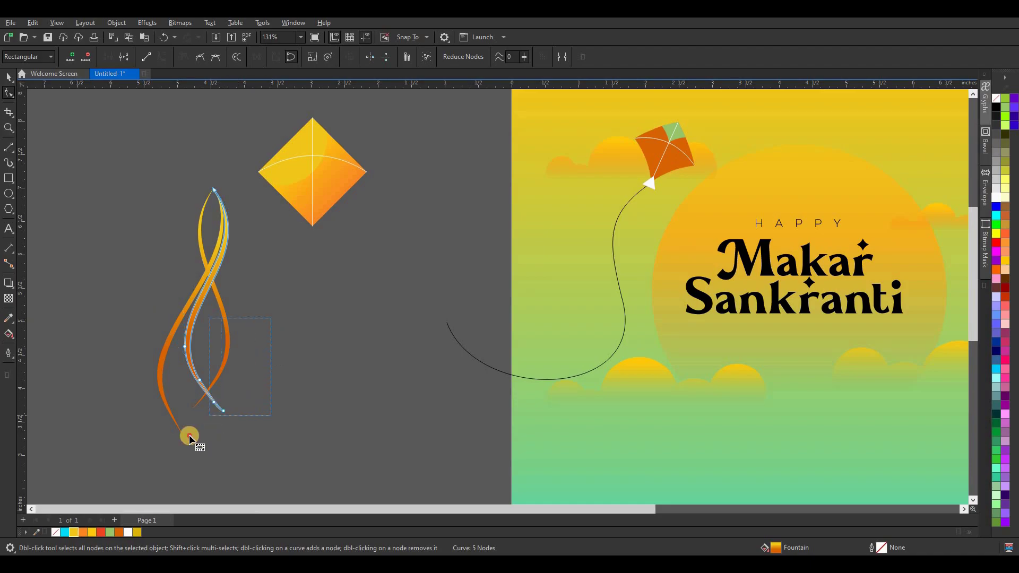
pyautogui.moveTo(200, 380); pyautogui.dragTo(210, 396)
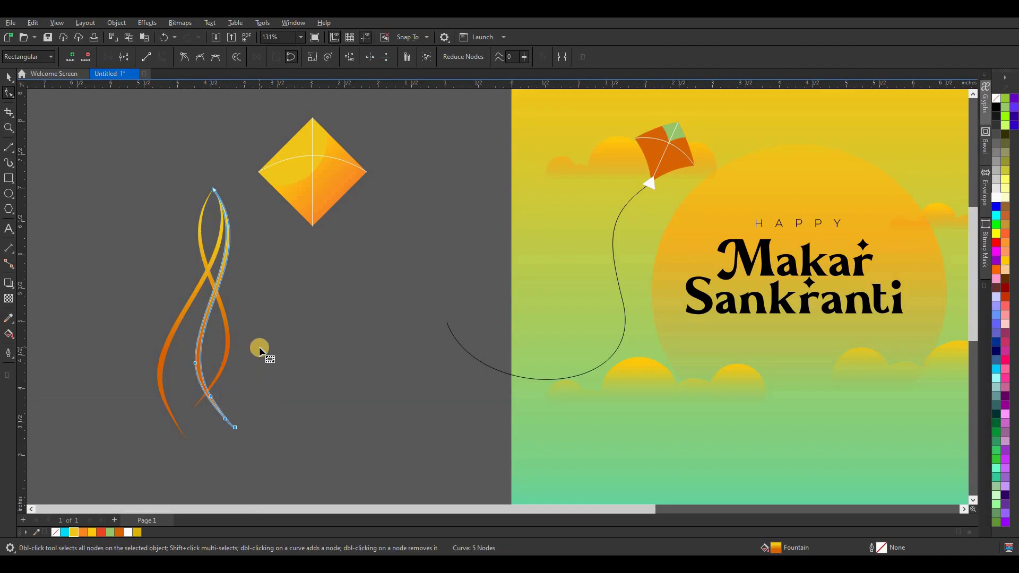
pyautogui.click(8, 77)
pyautogui.click(86, 191)
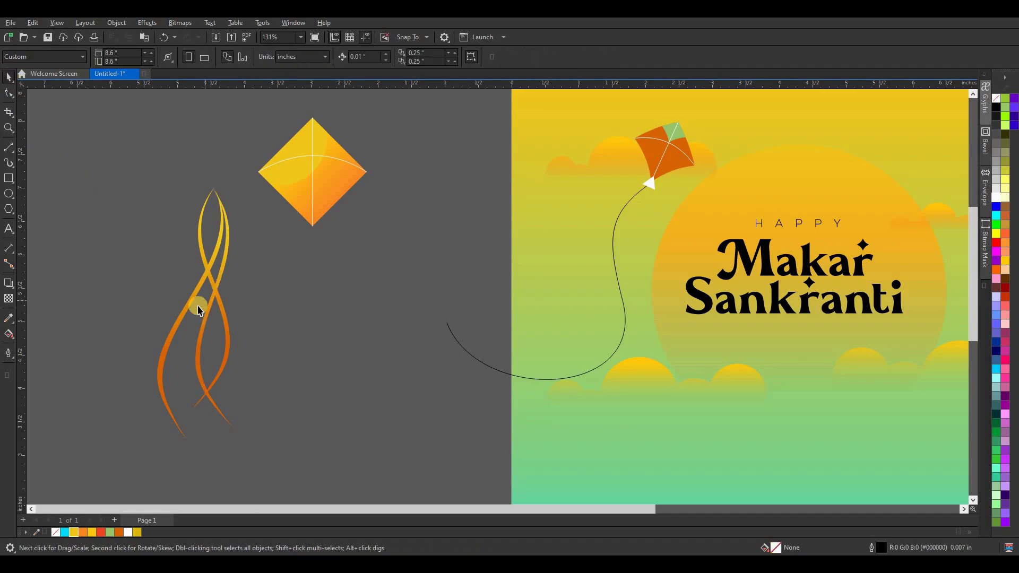
pyautogui.click(184, 311)
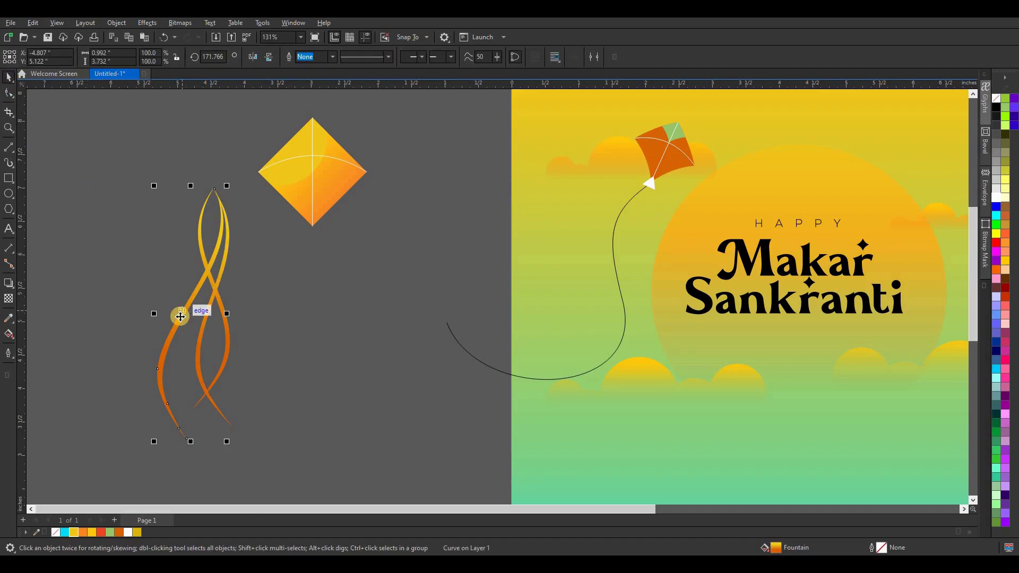
# Give the leftmost ribbon a gradient from light green to navy.
pyautogui.click(110, 532)
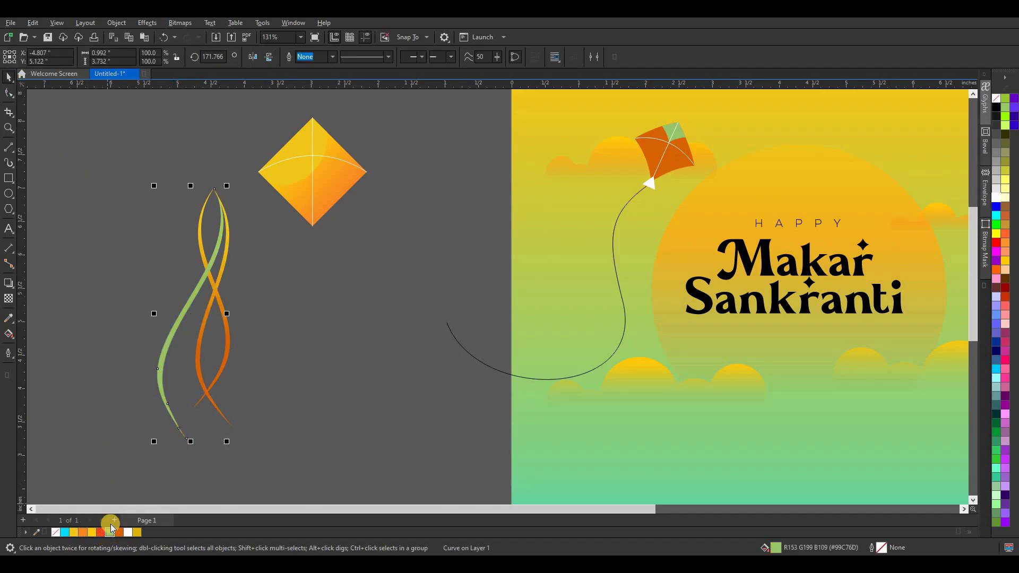
pyautogui.click(8, 334)
pyautogui.moveTo(165, 397); pyautogui.dragTo(214, 263)
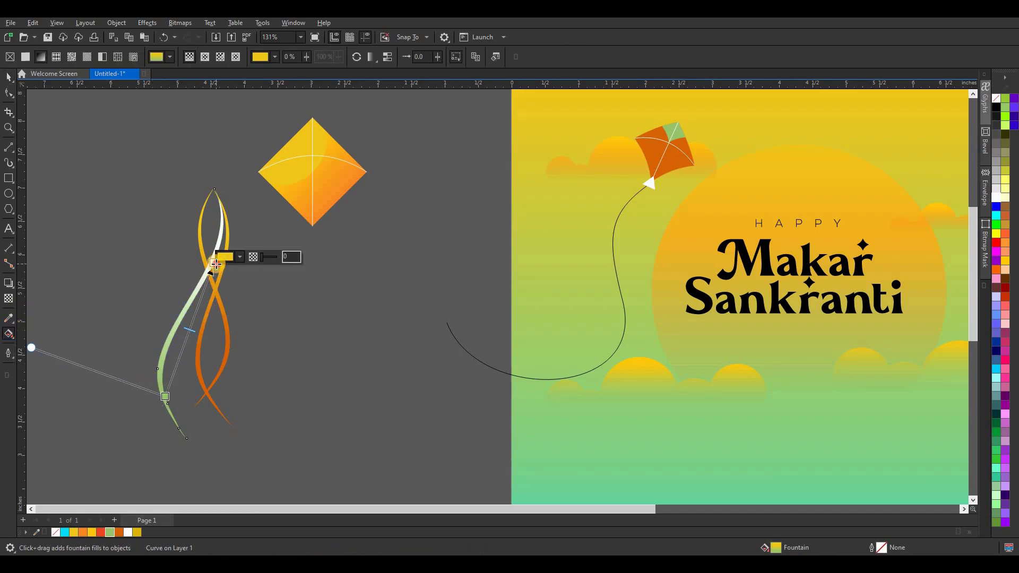
pyautogui.click(996, 342)
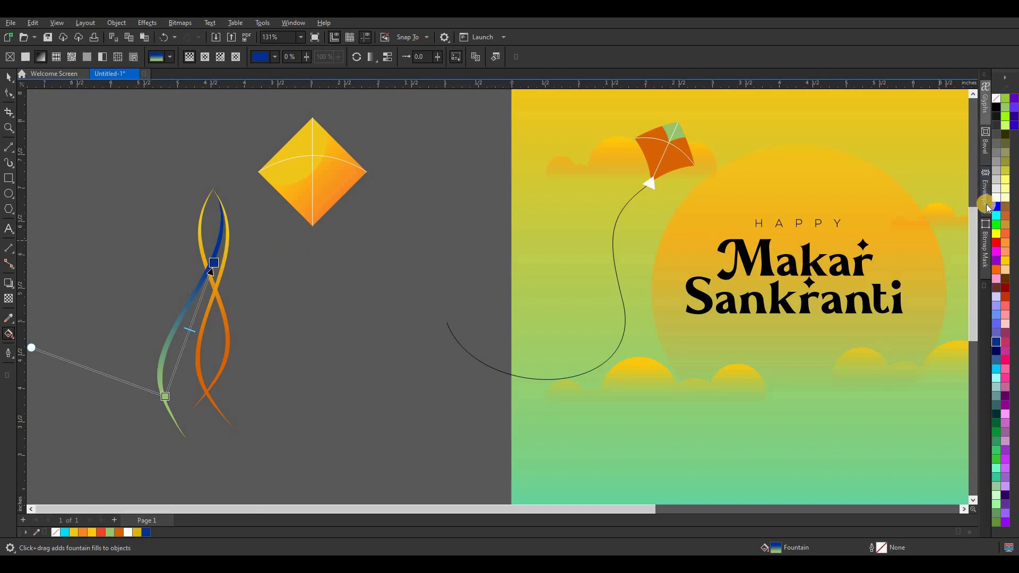
pyautogui.click(997, 343)
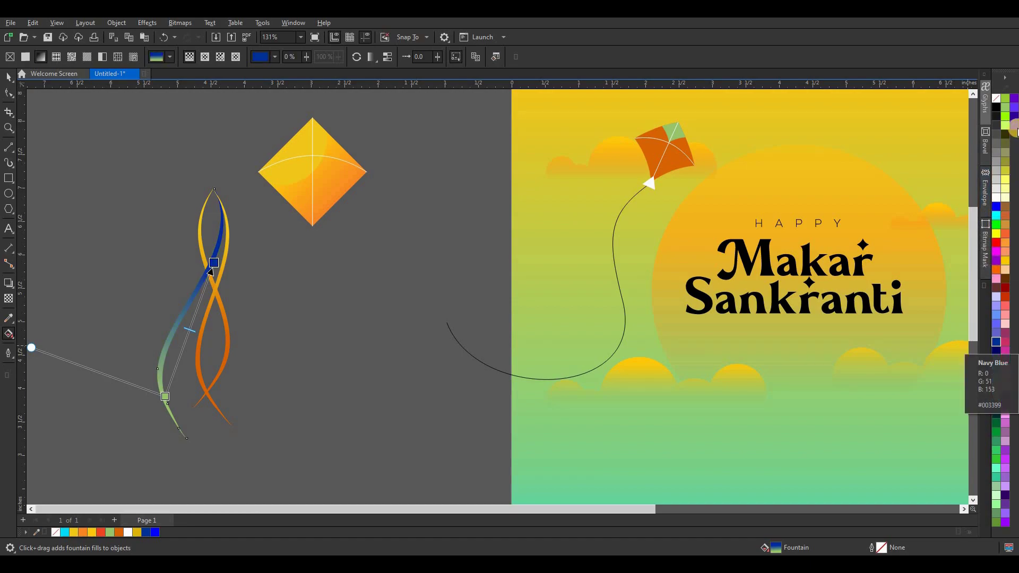
pyautogui.click(1014, 125)
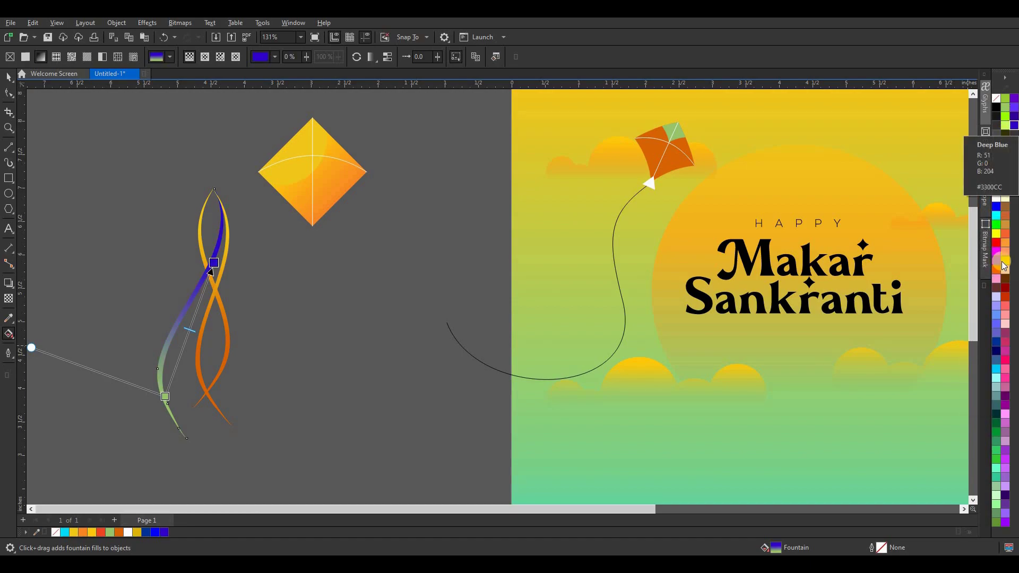
pyautogui.click(996, 344)
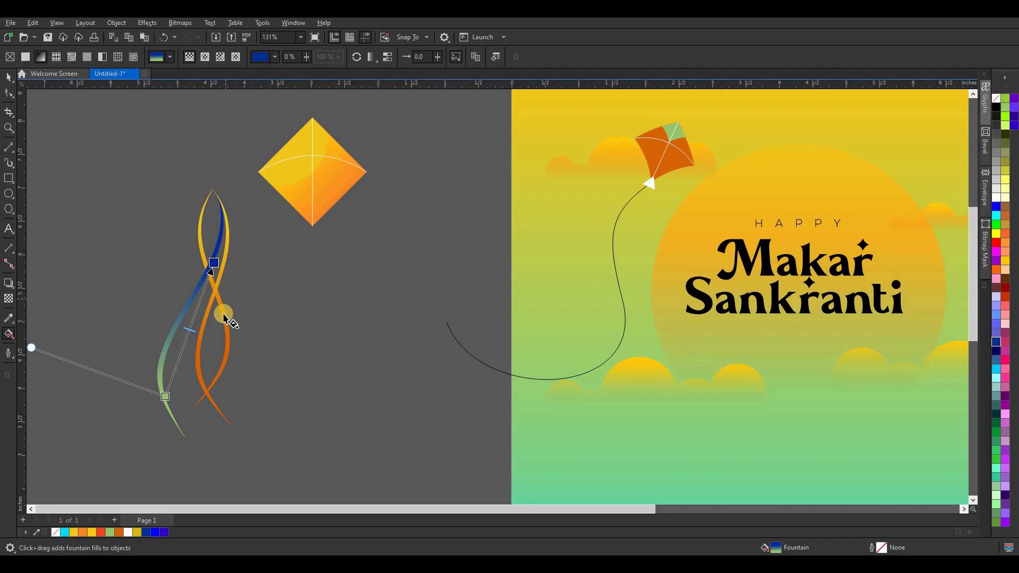
# Change the orange ribbon's gradient to run from dark purple to pink.
pyautogui.click(205, 348)
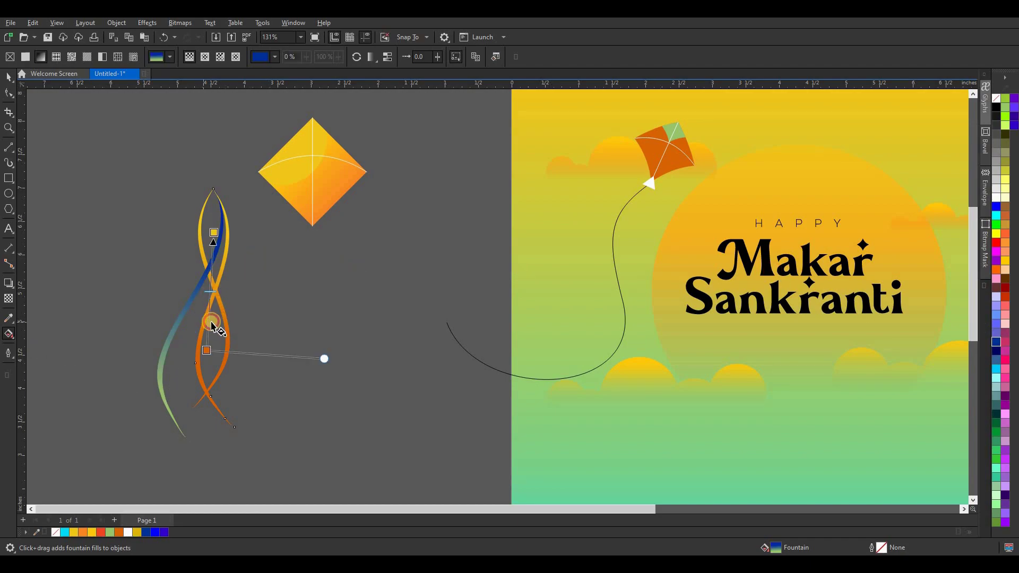
pyautogui.moveTo(205, 351); pyautogui.dragTo(200, 364)
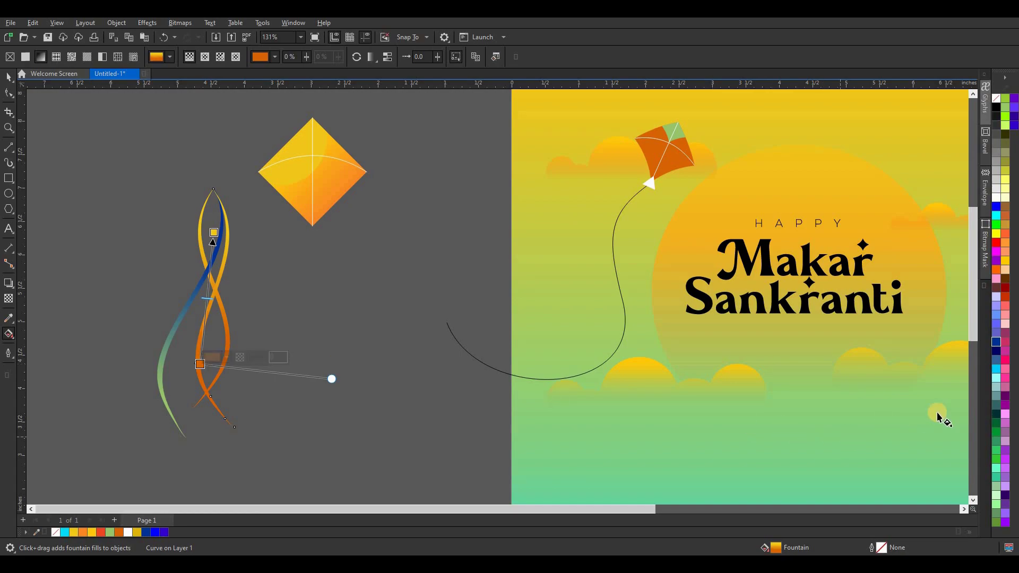
pyautogui.click(1014, 116)
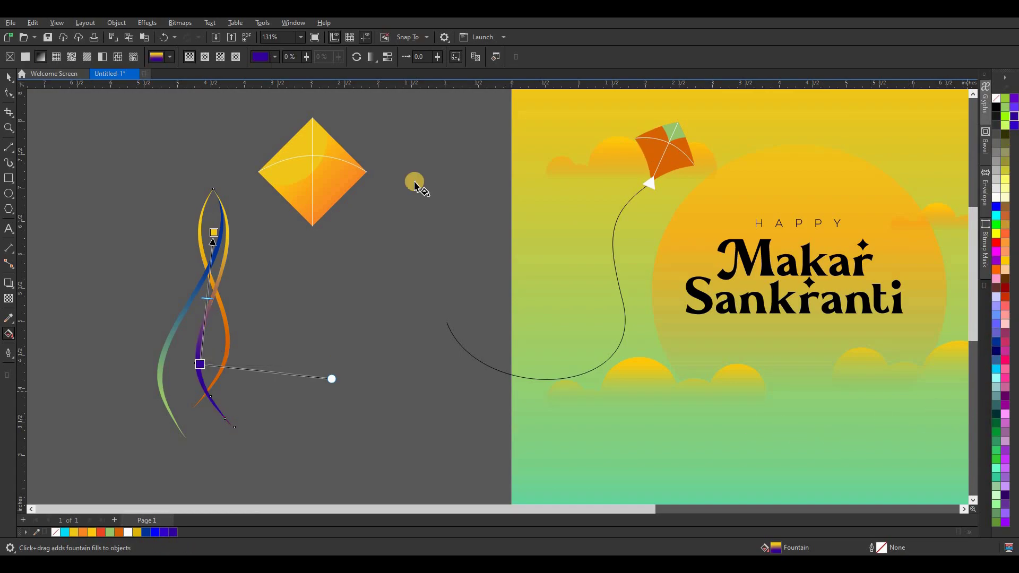
pyautogui.press('Tab')
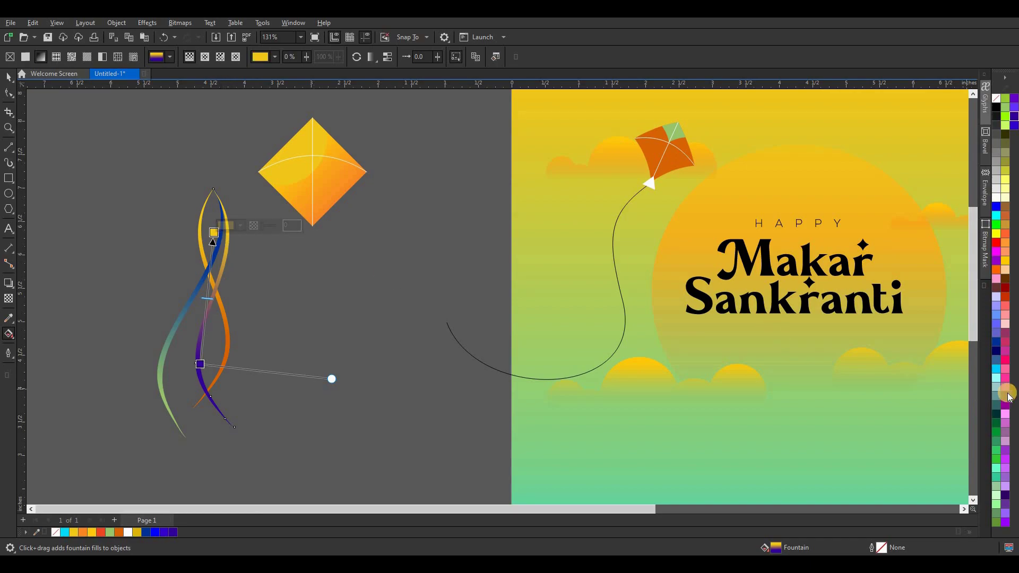
pyautogui.click(1006, 378)
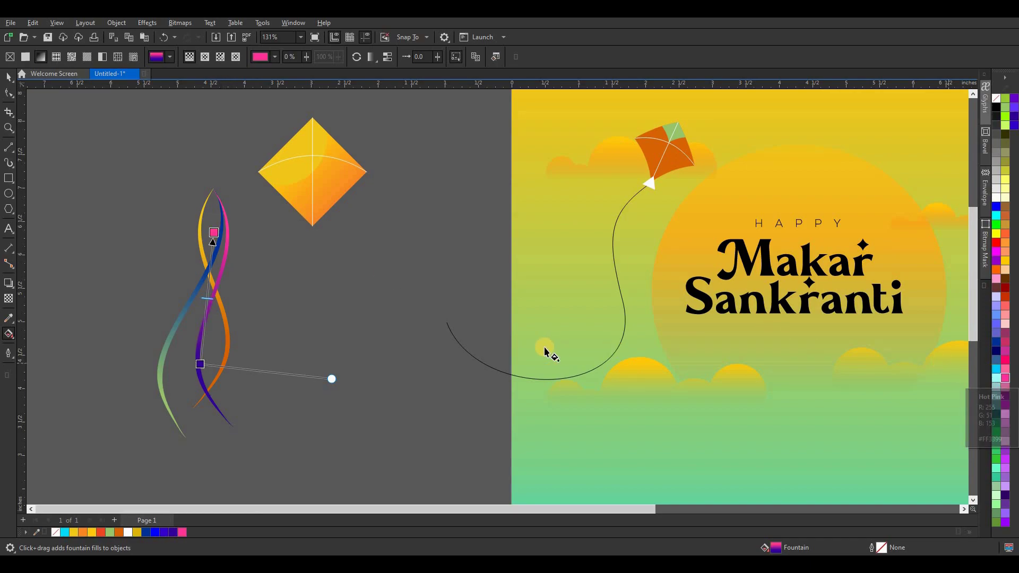
pyautogui.click(9, 77)
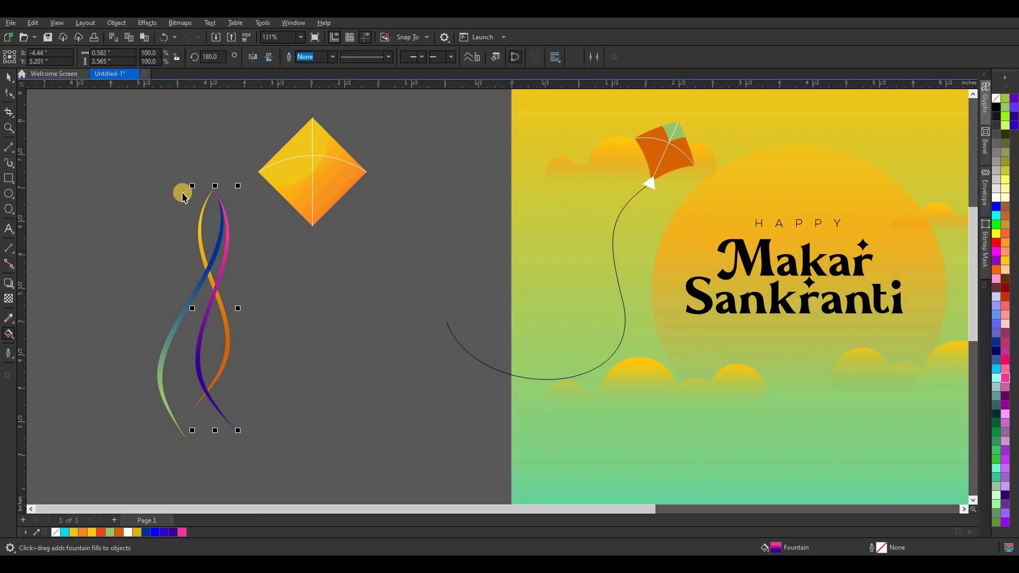
# Shrink the three ribbons and move them to hang from the kite's bottom tip.
pyautogui.moveTo(51, 159)
pyautogui.mouseDown()
pyautogui.moveTo(252, 450)
pyautogui.moveTo(154, 369)
pyautogui.moveTo(168, 208)
pyautogui.moveTo(291, 246)
pyautogui.moveTo(313, 237)
pyautogui.moveTo(359, 312)
pyautogui.mouseUp()
pyautogui.scroll(2, 314, 239)
pyautogui.moveTo(330, 250); pyautogui.dragTo(313, 243)
pyautogui.scroll(-2, 355, 261)
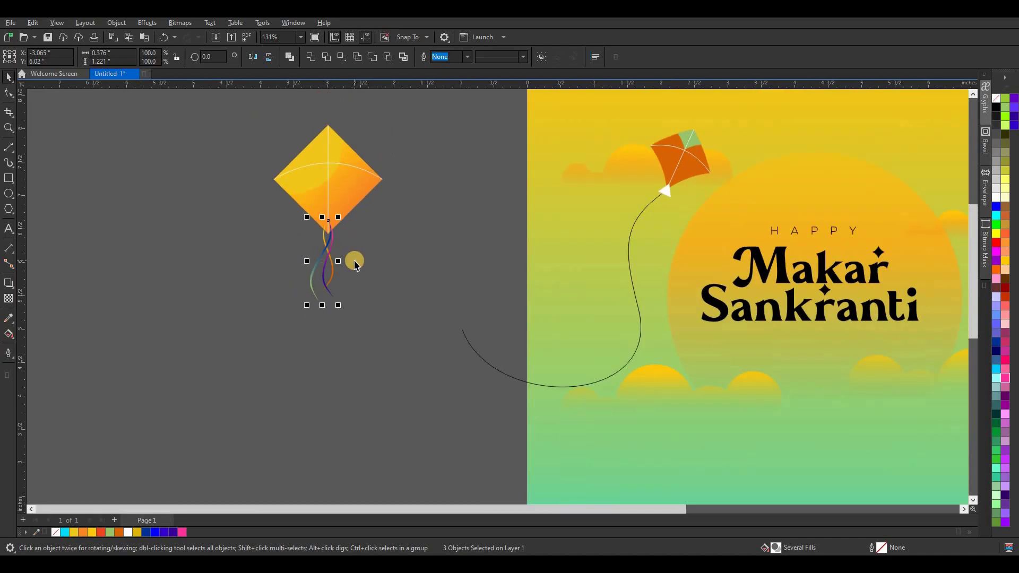
pyautogui.moveTo(415, 114); pyautogui.dragTo(206, 248)
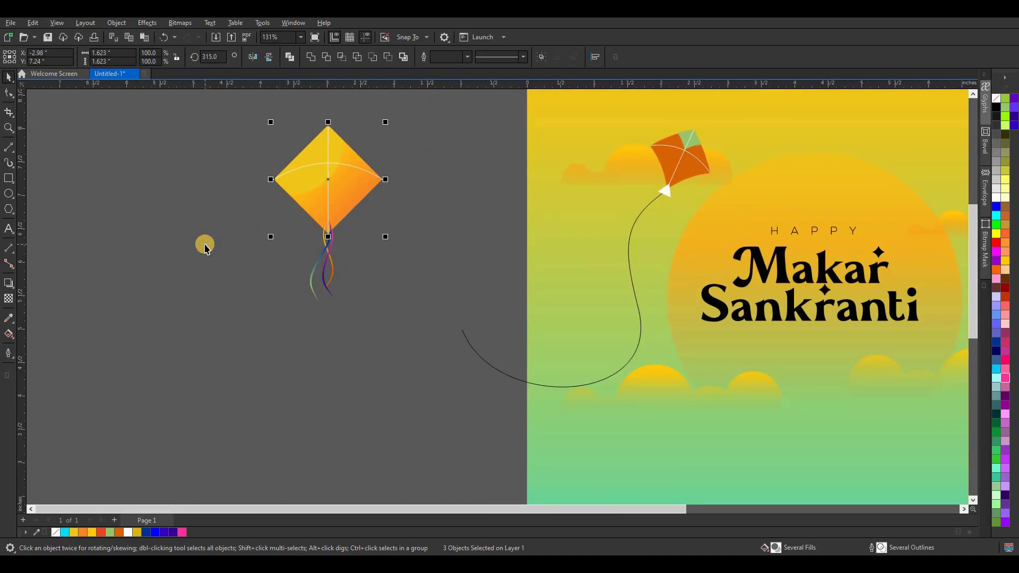
pyautogui.press('Escape')
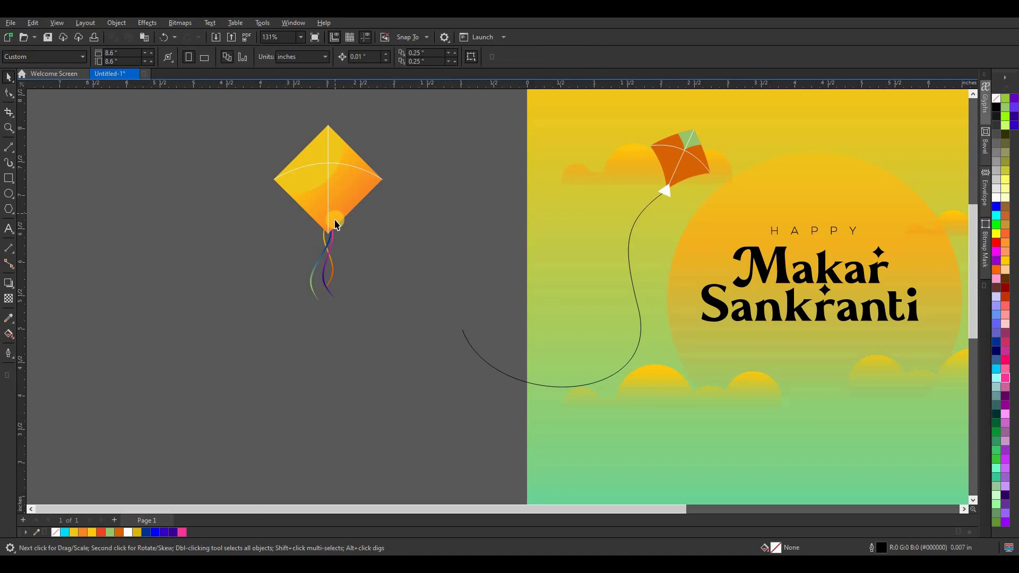
pyautogui.scroll(3, 334, 234)
pyautogui.scroll(2, 333, 234)
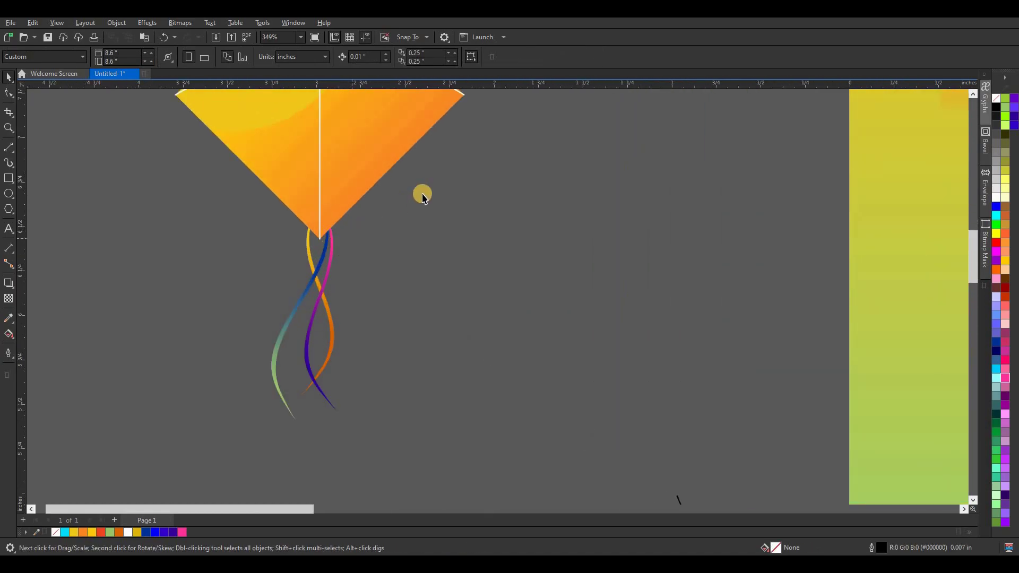
pyautogui.moveTo(206, 498); pyautogui.dragTo(471, 152)
pyautogui.scroll(-1, 359, 274)
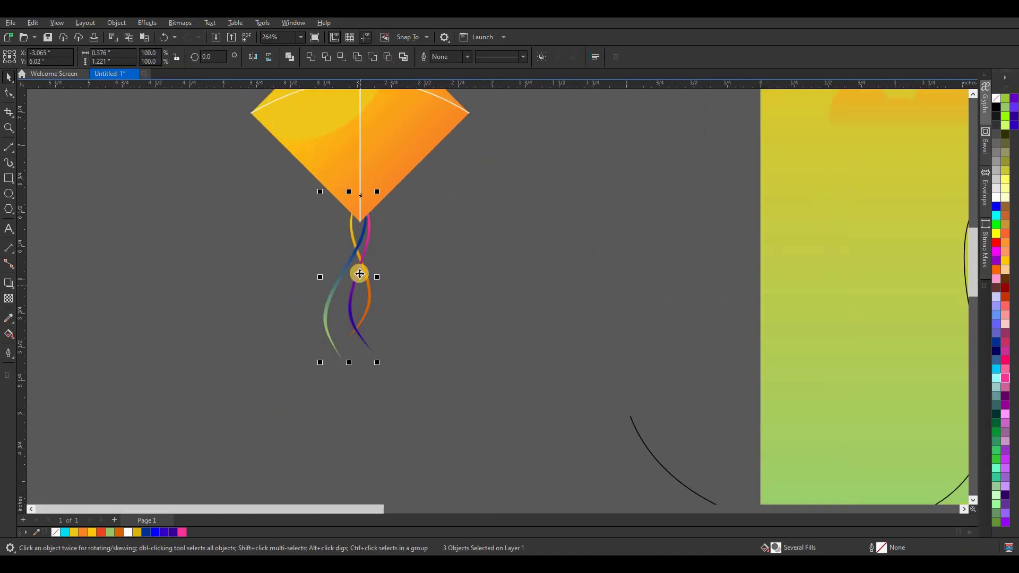
pyautogui.moveTo(362, 276)
pyautogui.mouseDown()
pyautogui.moveTo(361, 292)
pyautogui.moveTo(370, 244)
pyautogui.mouseUp()
pyautogui.scroll(3, 366, 236)
pyautogui.press('Left')
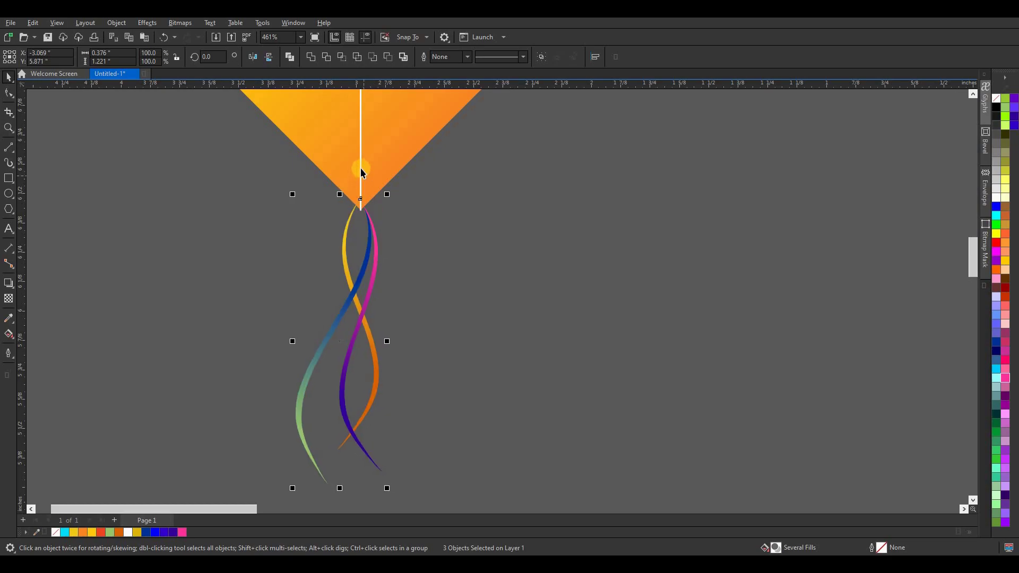
# PowerClip the white centre line inside the kite diamond.
pyautogui.rightClick(360, 170)
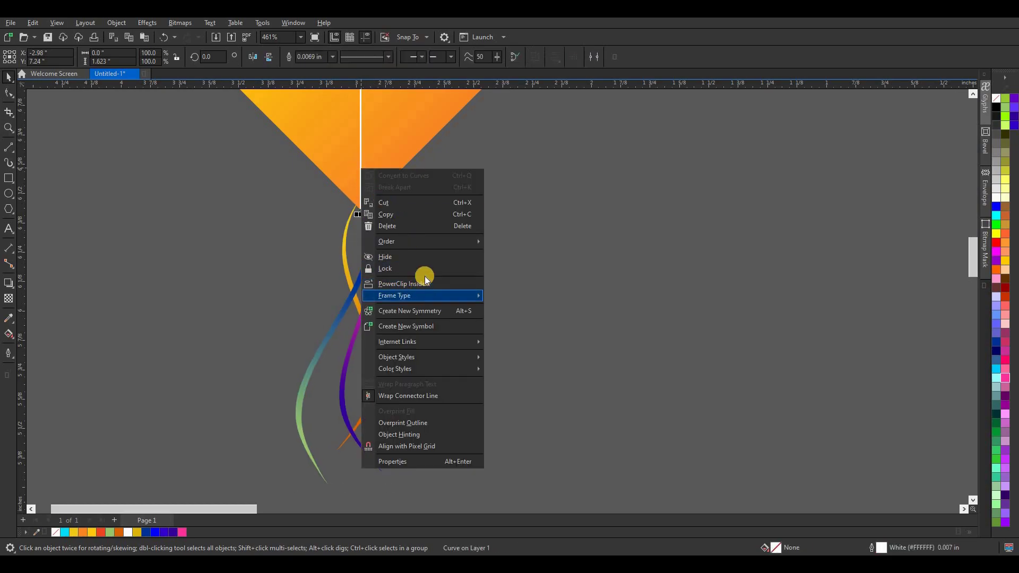
pyautogui.click(424, 284)
pyautogui.click(414, 136)
pyautogui.scroll(-3, 439, 210)
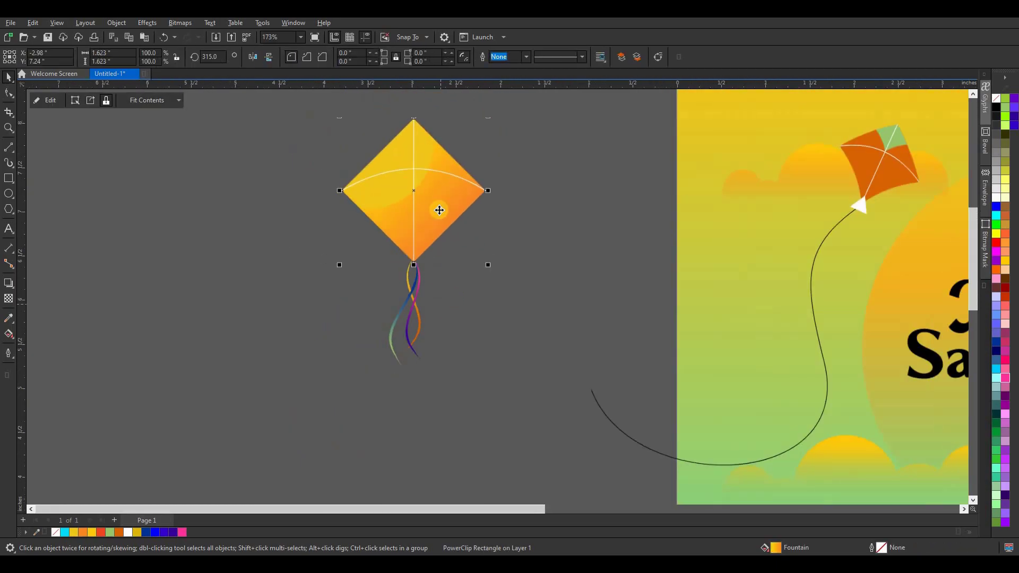
pyautogui.scroll(-1, 439, 210)
pyautogui.keyDown('ctrl'); pyautogui.click(447, 191); pyautogui.keyUp('ctrl')
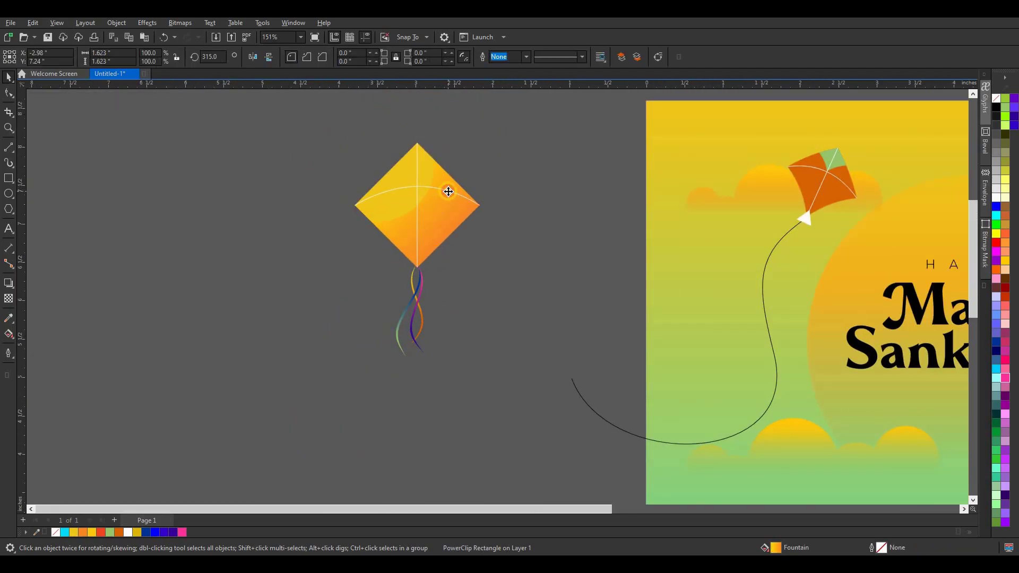
pyautogui.rightClick(448, 192)
pyautogui.click(430, 223)
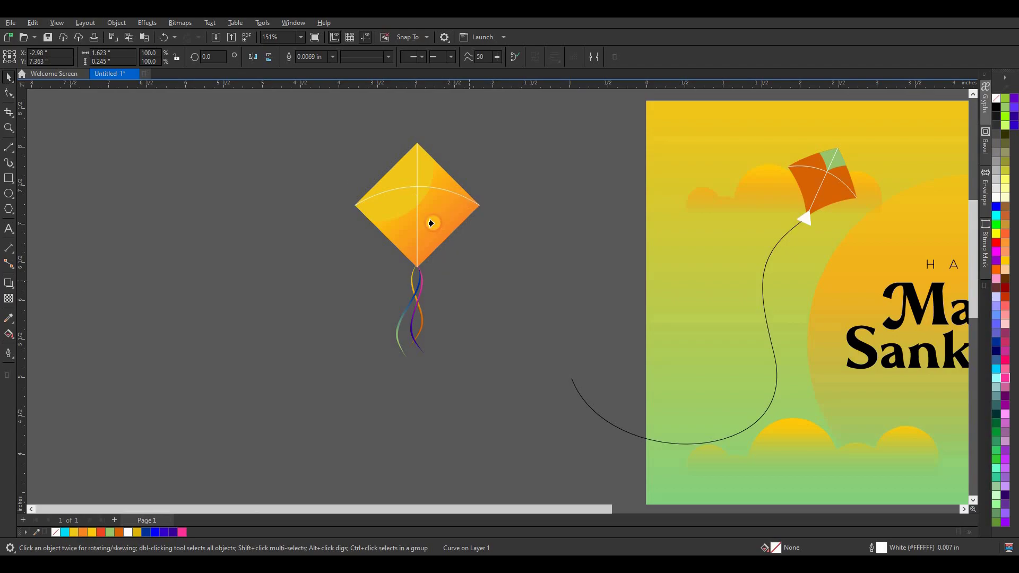
pyautogui.click(495, 249)
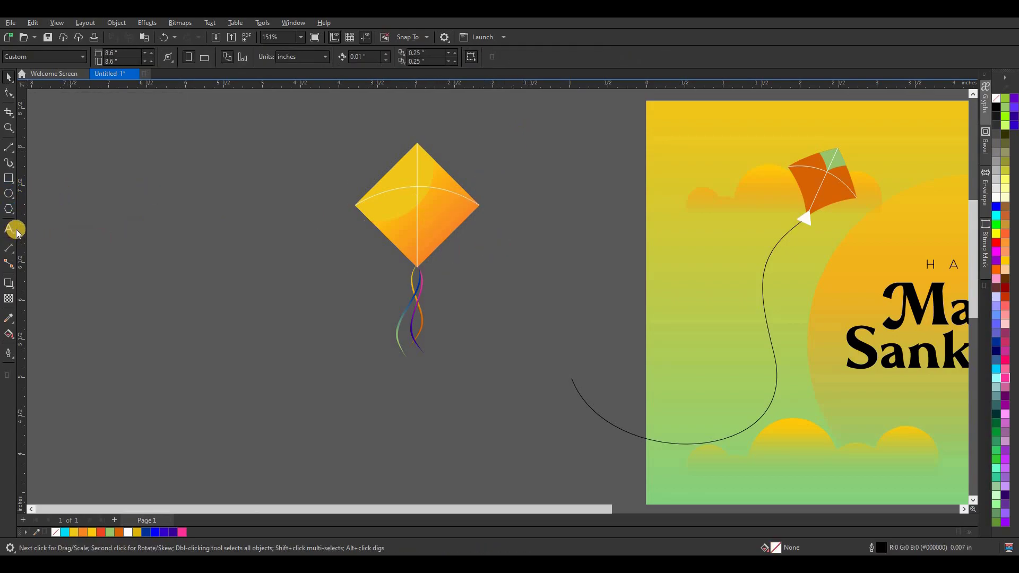
pyautogui.click(9, 208)
# Draw a small white, outline-free triangle knot at the kite's bottom tip.
pyautogui.moveTo(168, 193); pyautogui.dragTo(206, 228)
pyautogui.click(8, 77)
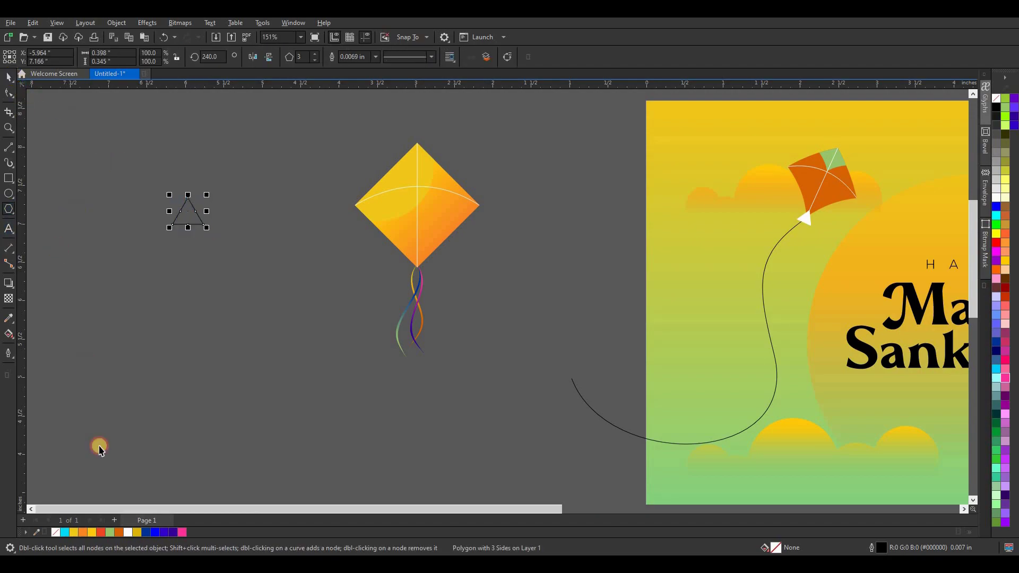
pyautogui.moveTo(127, 532)
pyautogui.mouseDown()
pyautogui.moveTo(189, 213)
pyautogui.moveTo(419, 277)
pyautogui.moveTo(417, 267)
pyautogui.mouseUp()
pyautogui.scroll(3, 416, 267)
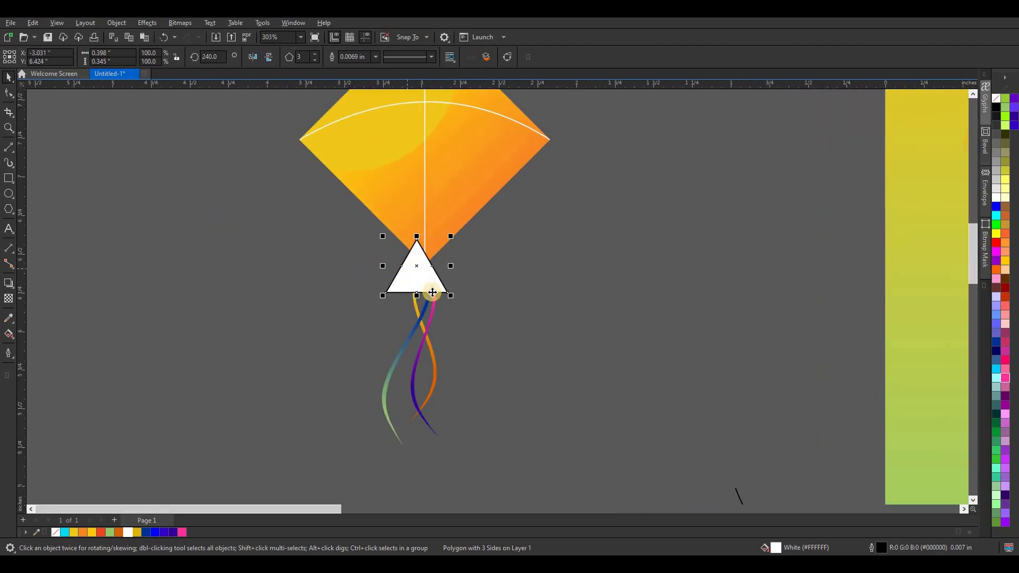
pyautogui.moveTo(450, 296); pyautogui.dragTo(424, 276)
pyautogui.rightClick(56, 532)
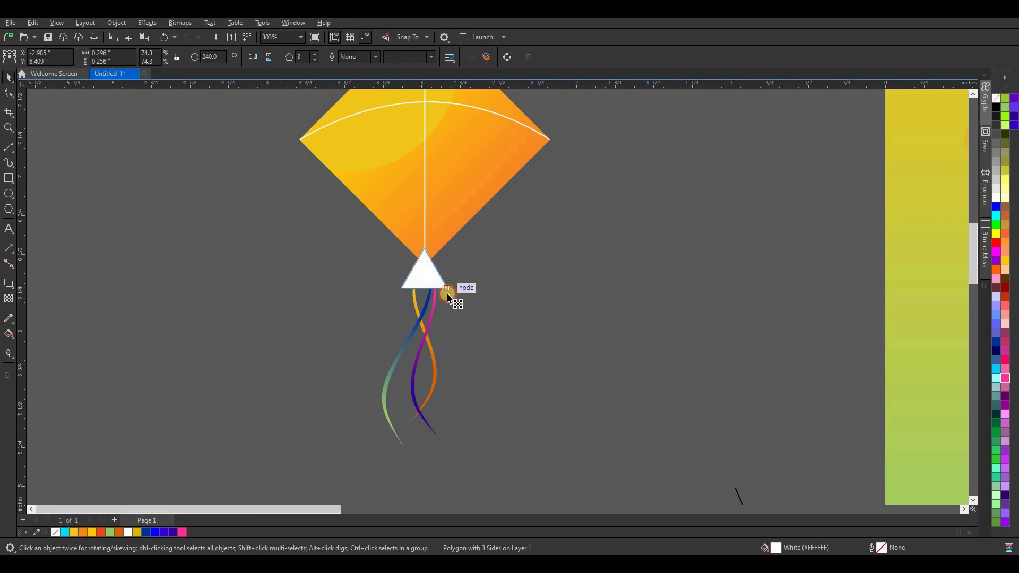
pyautogui.moveTo(447, 298); pyautogui.dragTo(447, 298)
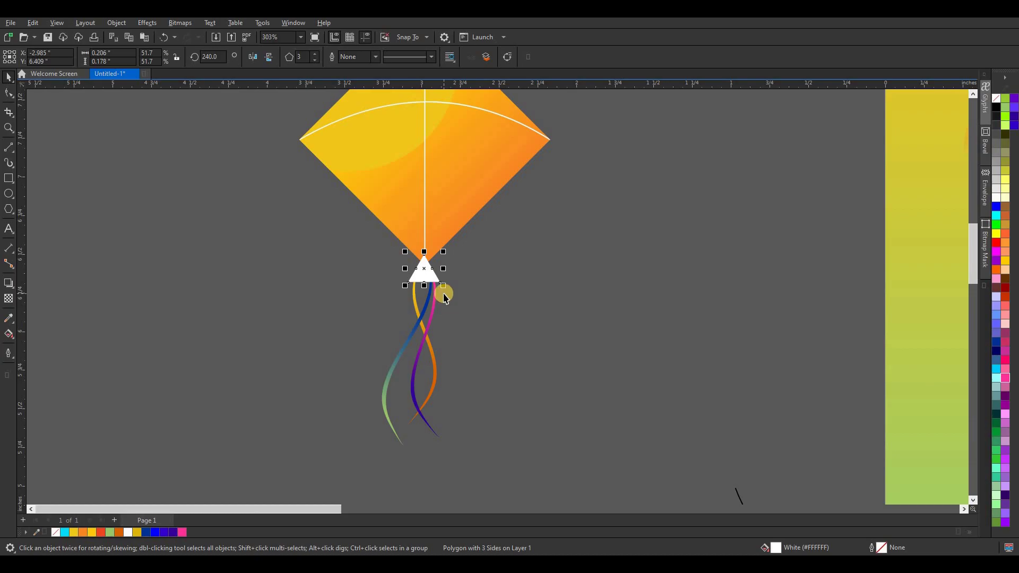
# Duplicate the whole kite and place the copy to its left.
pyautogui.scroll(-2, 445, 297)
pyautogui.scroll(-1, 488, 303)
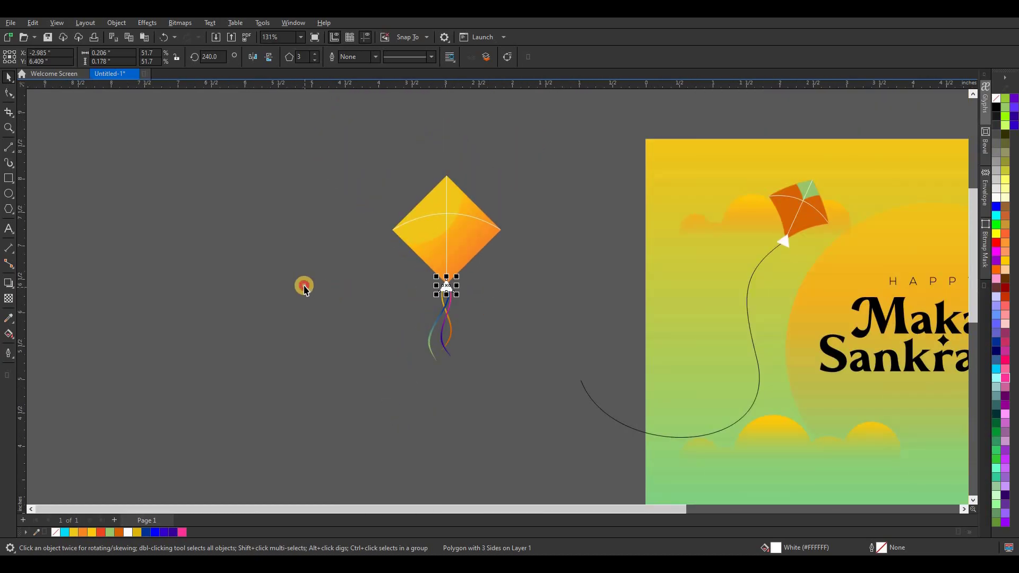
pyautogui.moveTo(322, 128); pyautogui.dragTo(556, 436)
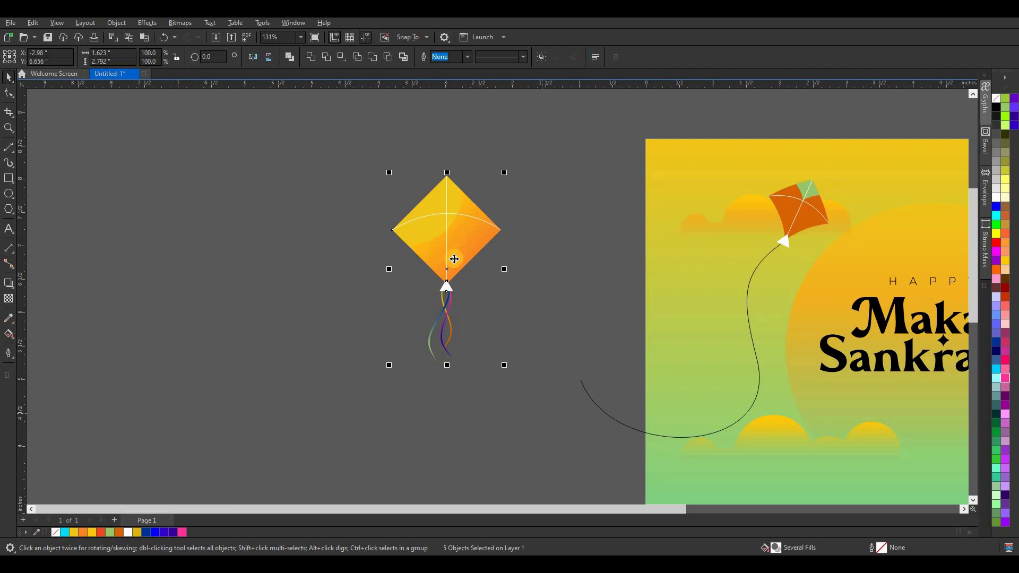
pyautogui.moveTo(463, 251); pyautogui.dragTo(333, 251)
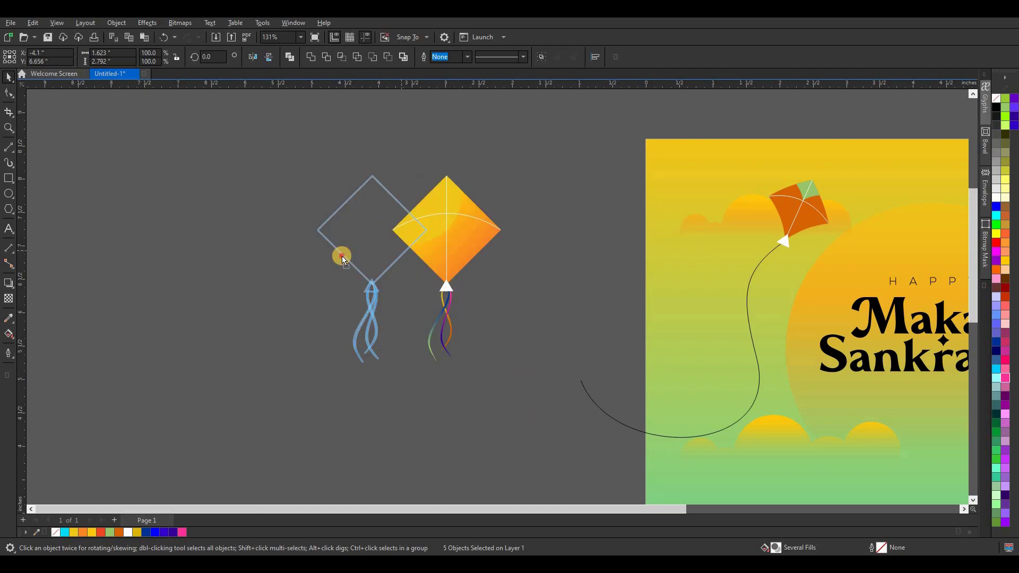
# Give the left kite copy a purple-to-pink gradient fill.
pyautogui.click(392, 139)
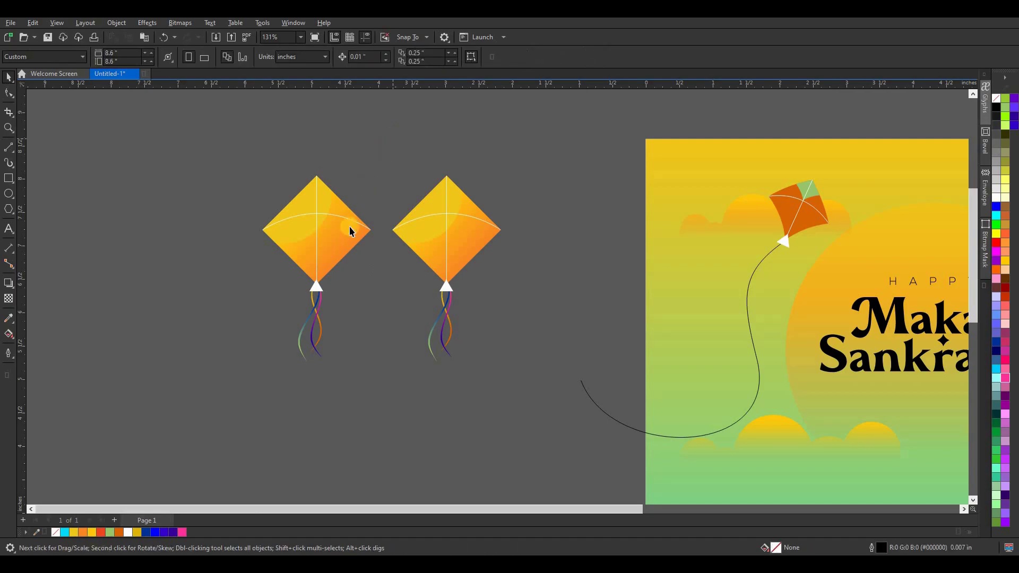
pyautogui.click(349, 226)
pyautogui.click(173, 532)
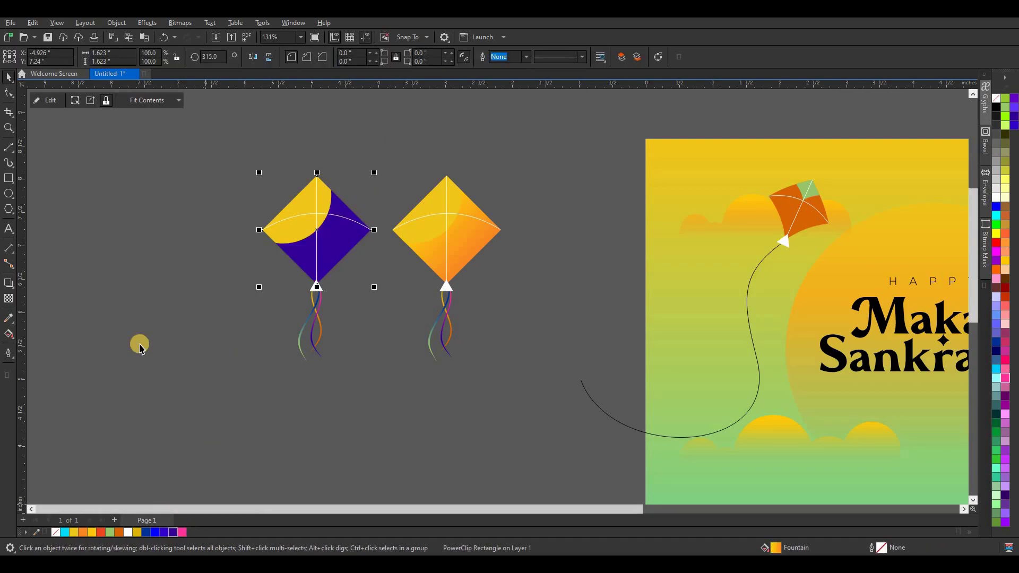
pyautogui.click(9, 334)
pyautogui.moveTo(343, 257); pyautogui.dragTo(321, 234)
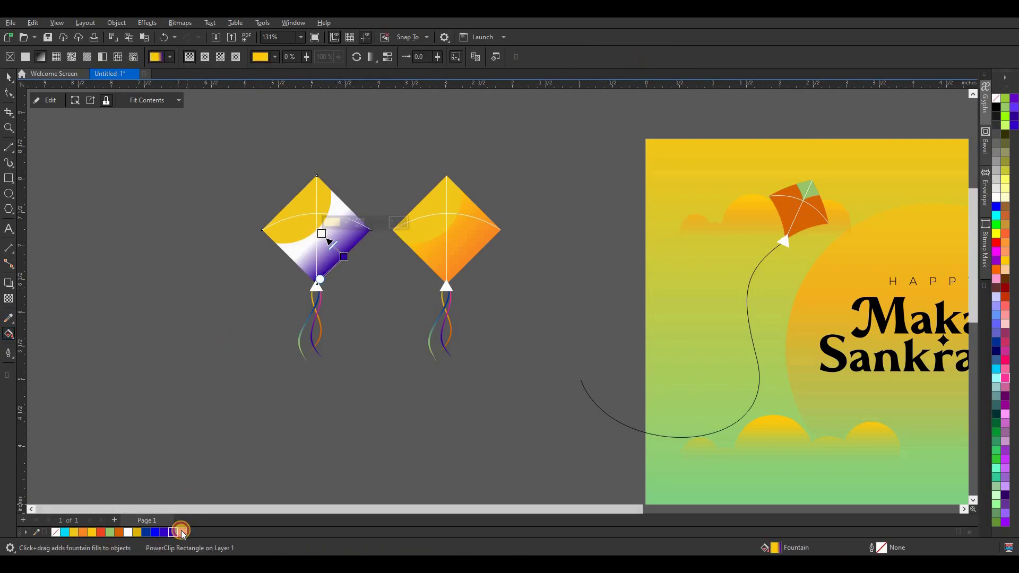
pyautogui.moveTo(181, 532); pyautogui.dragTo(318, 231)
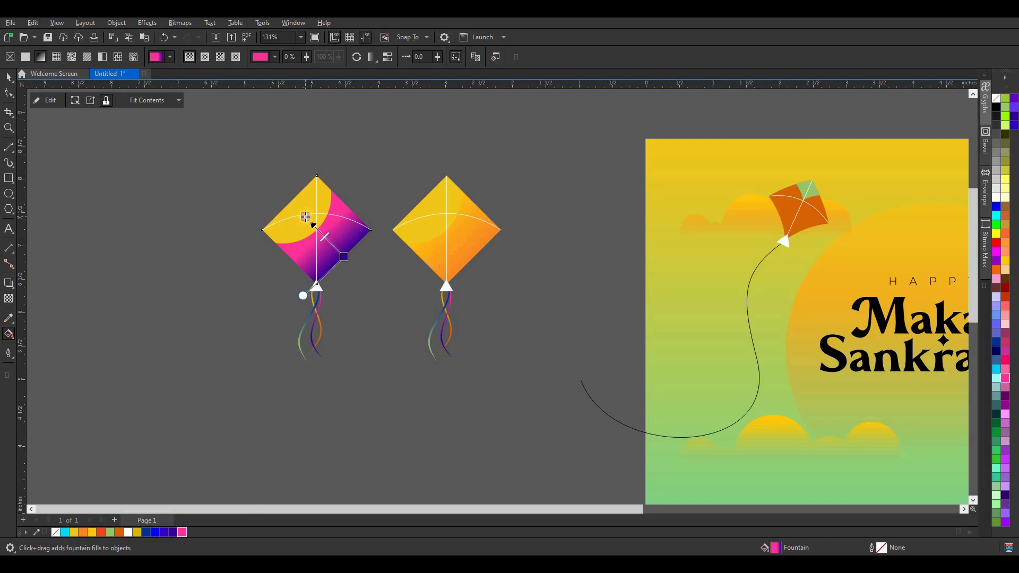
# Open the left kite's PowerClip contents for editing.
pyautogui.click(306, 216)
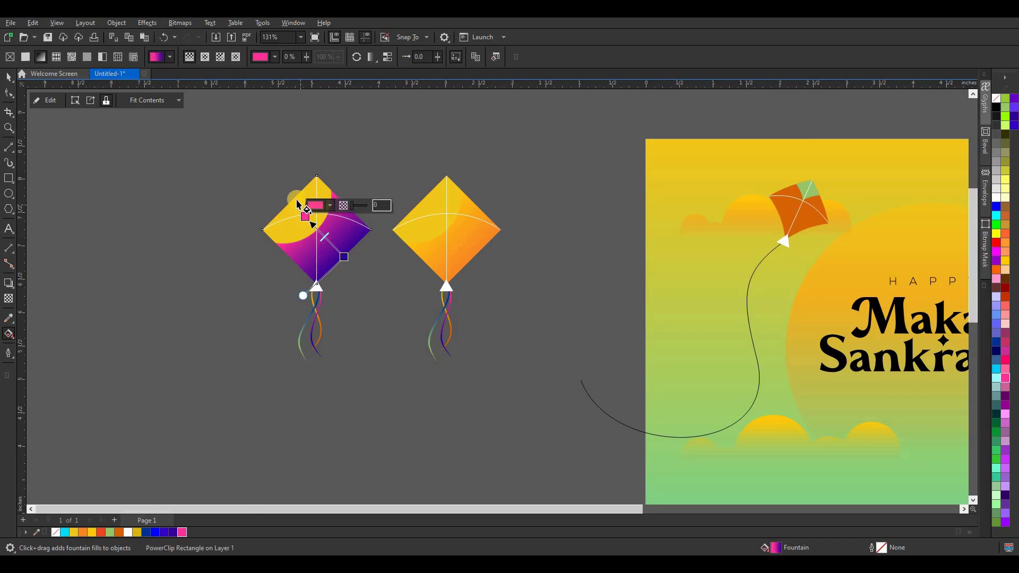
pyautogui.click(9, 77)
pyautogui.click(46, 105)
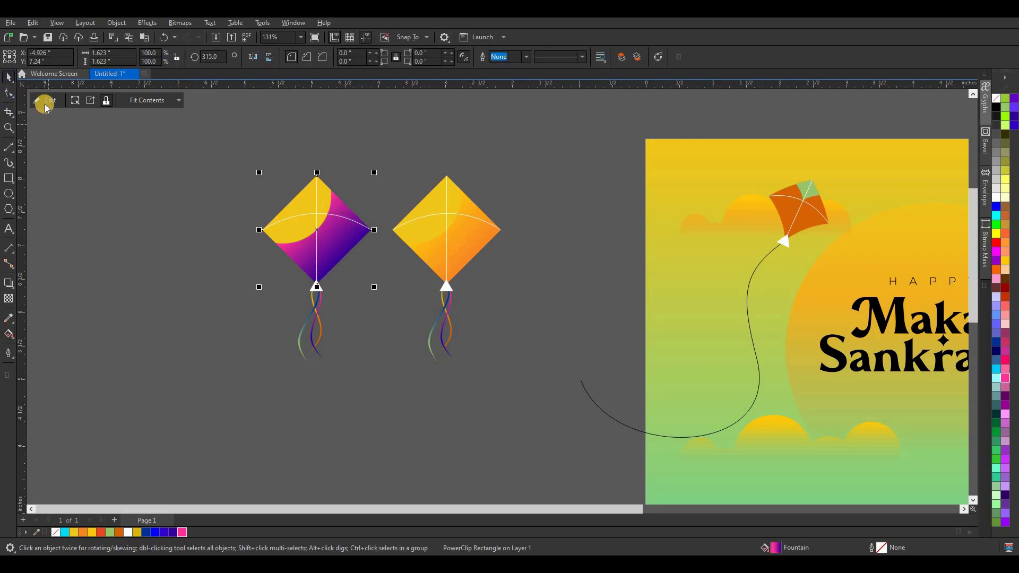
pyautogui.click(263, 204)
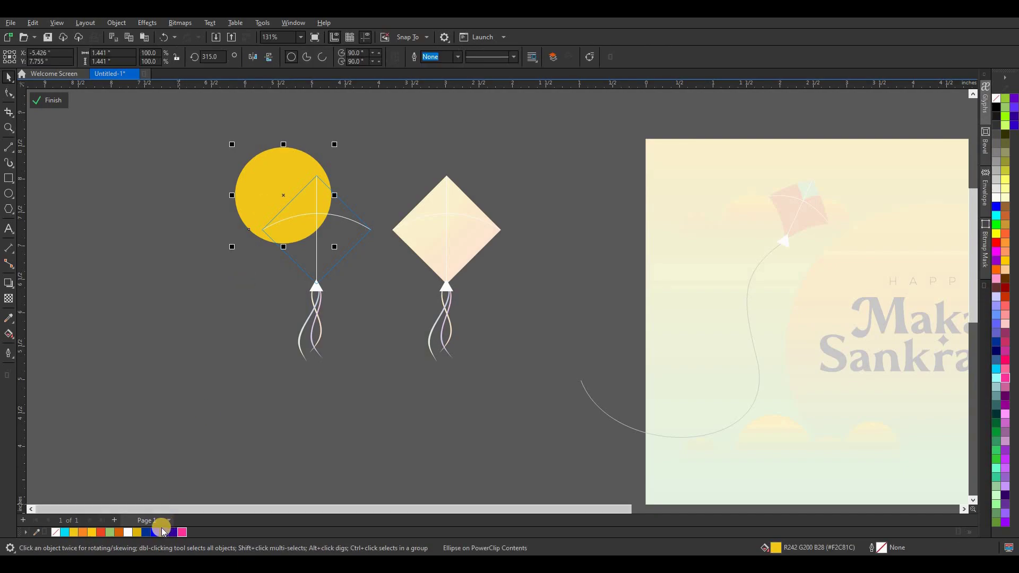
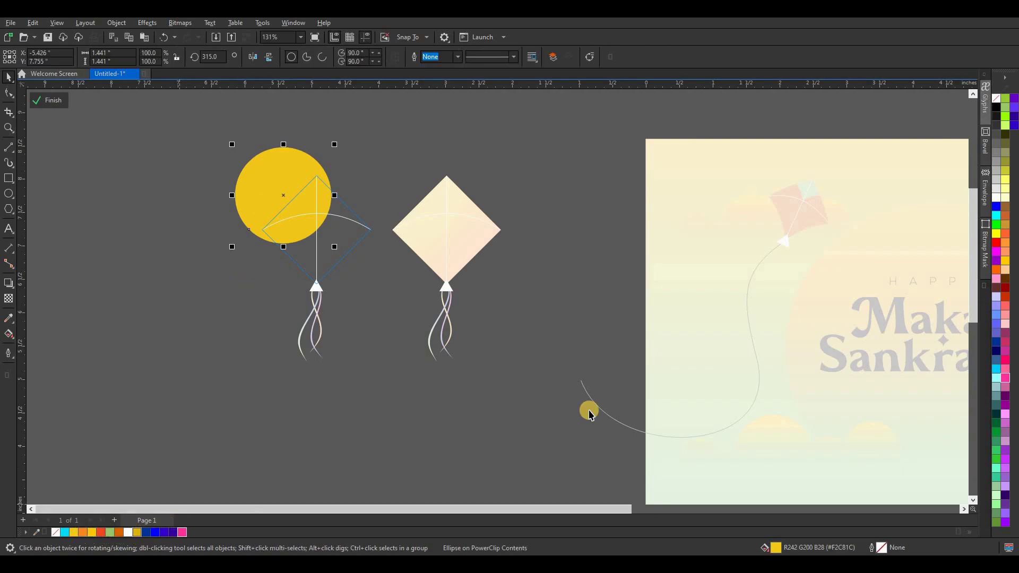
# Colour the left kite's inner ellipse pink, finish the PowerClip edit, and check both kites.
pyautogui.click(1006, 344)
pyautogui.click(48, 100)
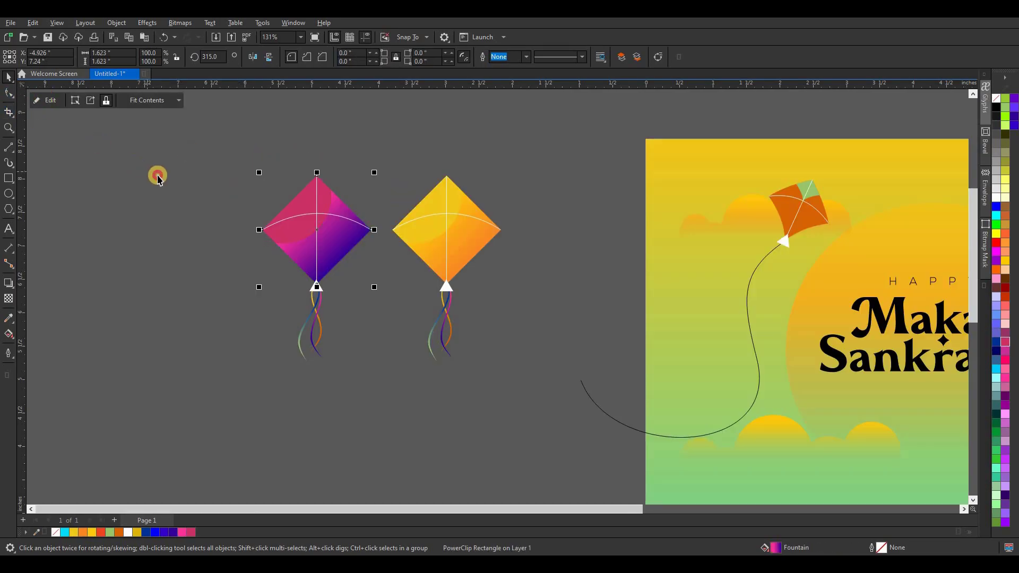
pyautogui.click(157, 178)
pyautogui.moveTo(191, 131); pyautogui.dragTo(386, 429)
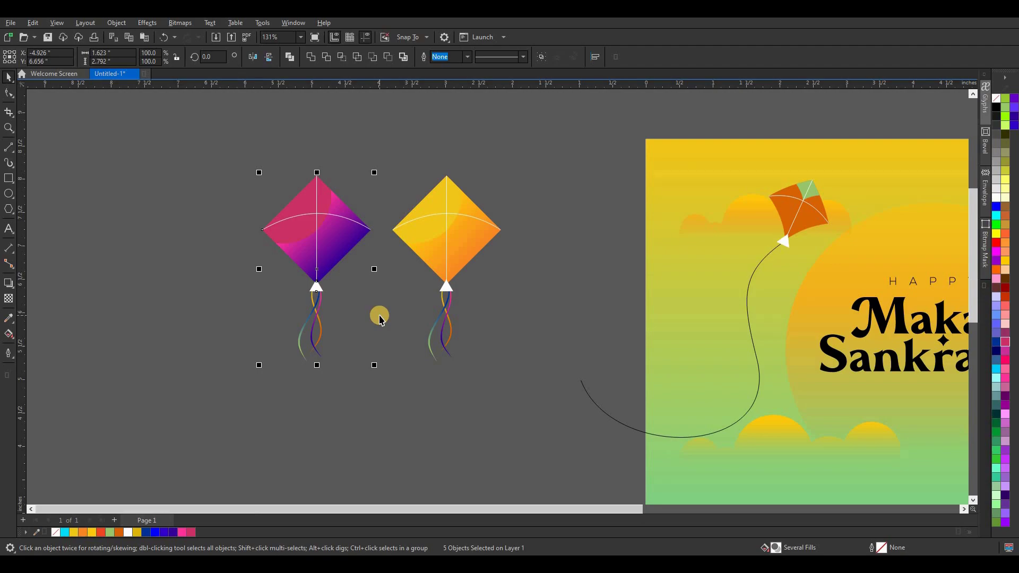
pyautogui.moveTo(374, 128); pyautogui.dragTo(542, 400)
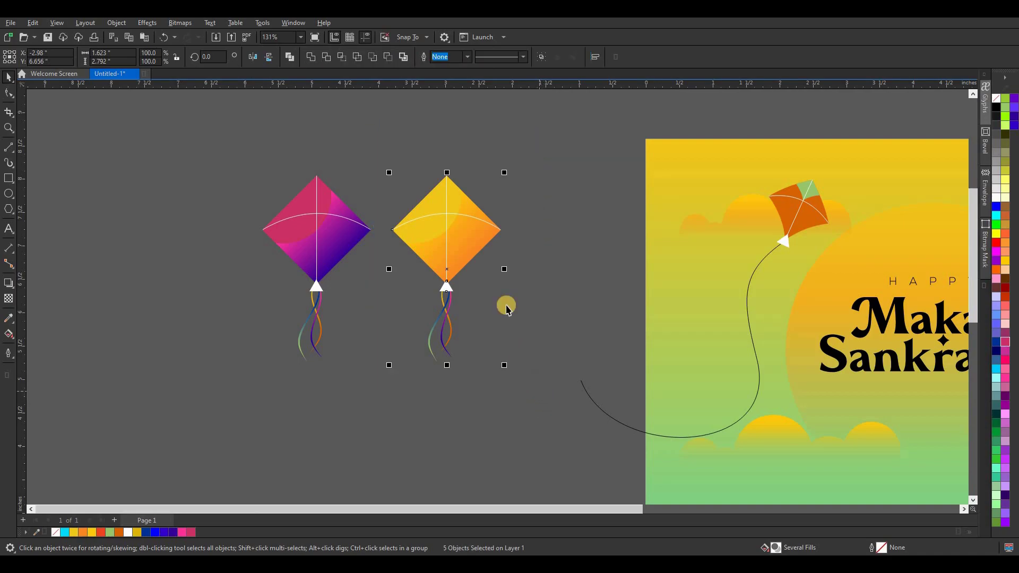
pyautogui.click(339, 162)
pyautogui.scroll(-2, 345, 158)
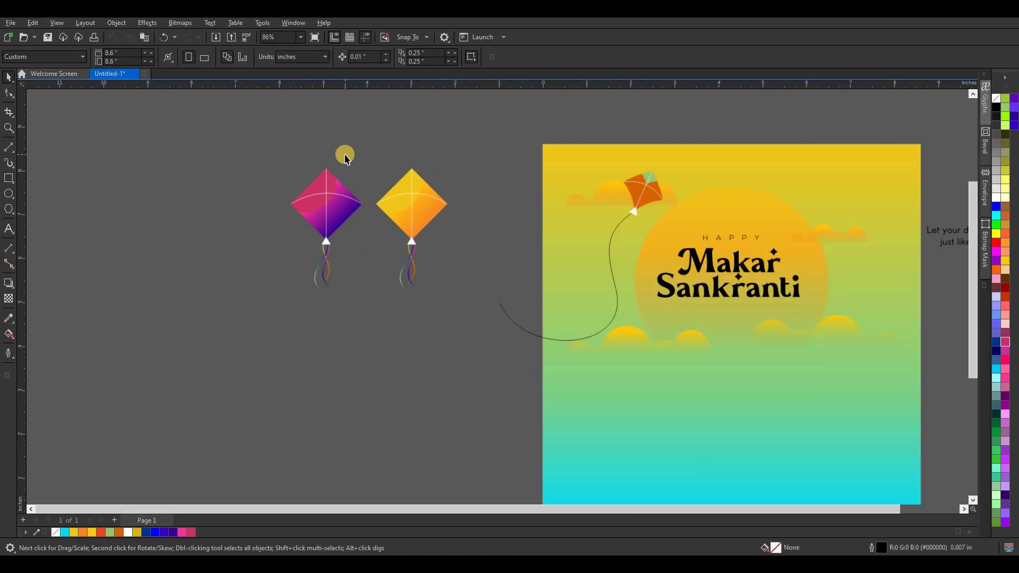
# Tilt the off-page yellow kite so its tail points right.
pyautogui.click(419, 277)
pyautogui.click(412, 207)
pyautogui.moveTo(373, 296); pyautogui.dragTo(399, 308)
pyautogui.moveTo(405, 204); pyautogui.dragTo(796, 232)
pyautogui.hotkey('ctrl', 'z')
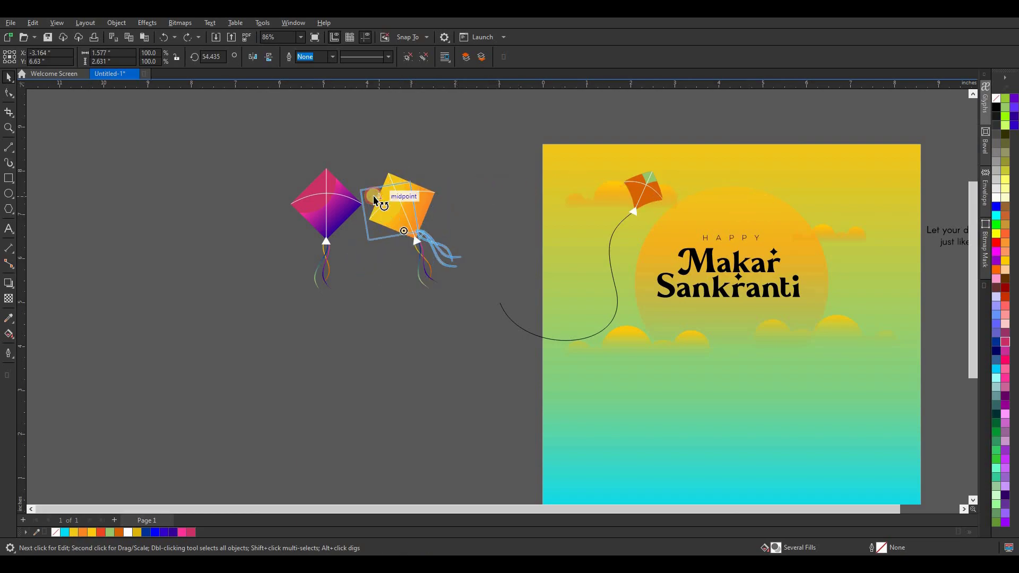
pyautogui.moveTo(423, 197); pyautogui.dragTo(478, 169)
pyautogui.moveTo(410, 214)
pyautogui.mouseDown()
pyautogui.moveTo(830, 199)
pyautogui.moveTo(419, 178)
pyautogui.mouseUp()
# Move the pink kite to the poster's upper right, rotate it about 43°, and shrink it.
pyautogui.click(323, 212)
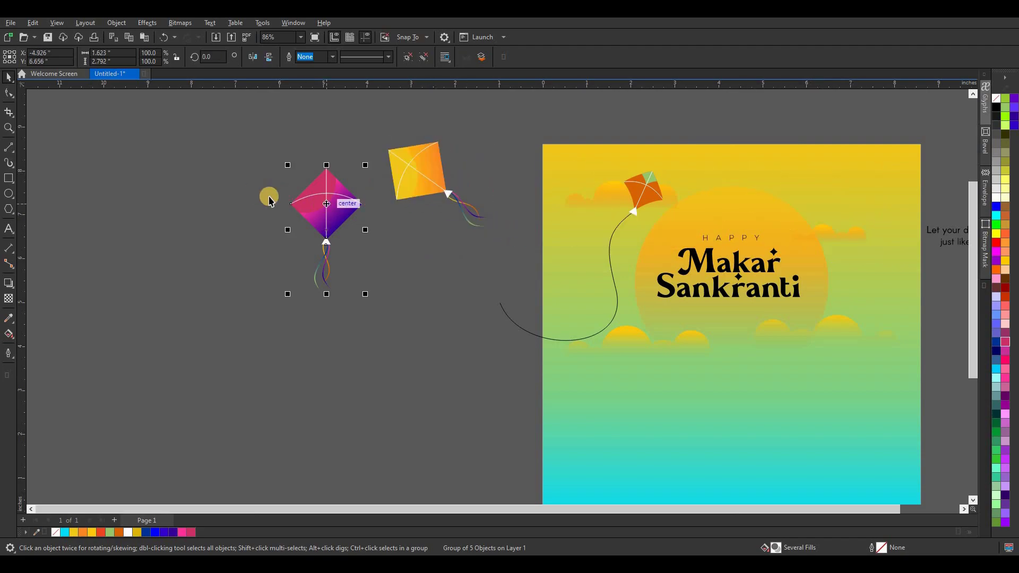
pyautogui.moveTo(322, 218); pyautogui.dragTo(805, 220)
pyautogui.click(804, 220)
pyautogui.moveTo(774, 299); pyautogui.dragTo(834, 318)
pyautogui.click(811, 214)
pyautogui.moveTo(819, 210)
pyautogui.mouseDown()
pyautogui.moveTo(847, 200)
pyautogui.moveTo(847, 213)
pyautogui.moveTo(808, 187)
pyautogui.mouseUp()
# Ungroup the upper-right kite and select its body shape.
pyautogui.scroll(-3, 663, 178)
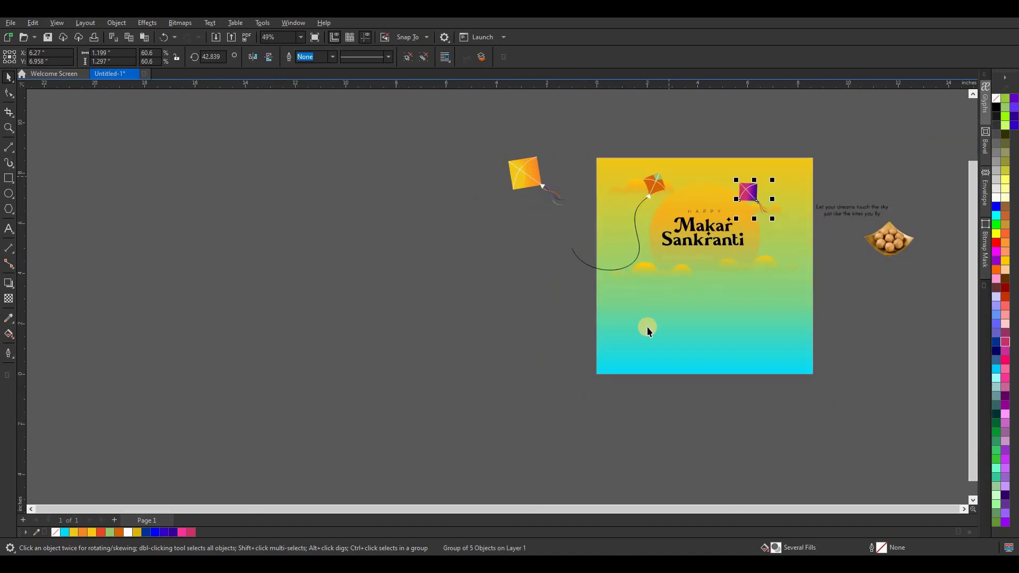
pyautogui.scroll(3, 817, 183)
pyautogui.scroll(1, 650, 175)
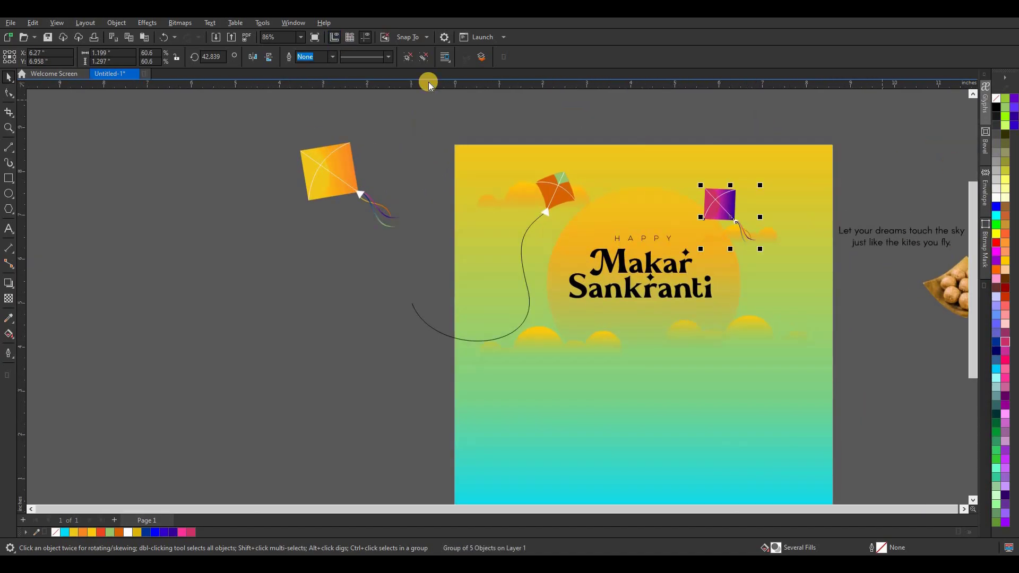
pyautogui.scroll(3, 742, 210)
pyautogui.click(925, 167)
pyautogui.click(700, 183)
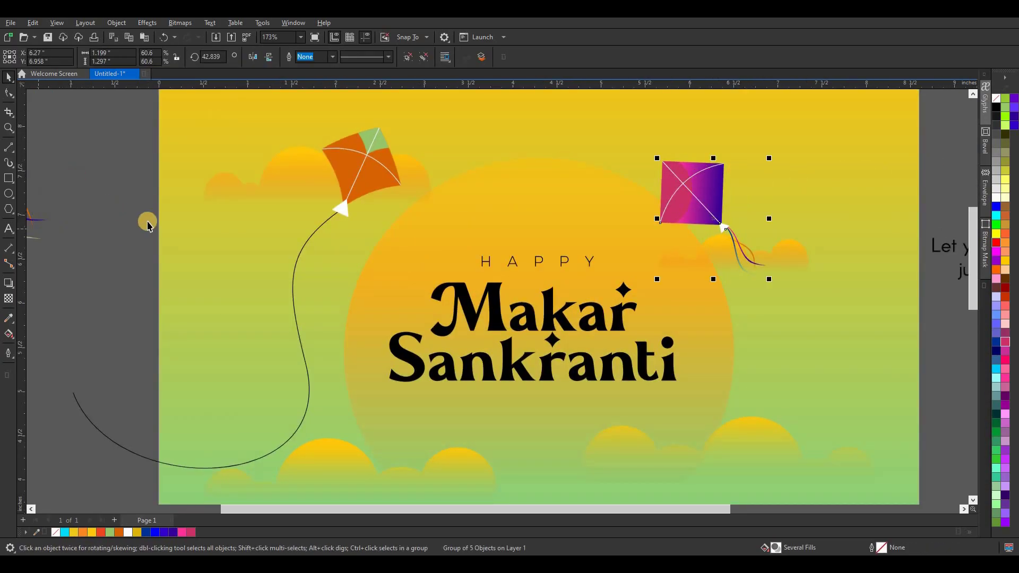
pyautogui.click(423, 57)
pyautogui.click(936, 159)
pyautogui.click(707, 179)
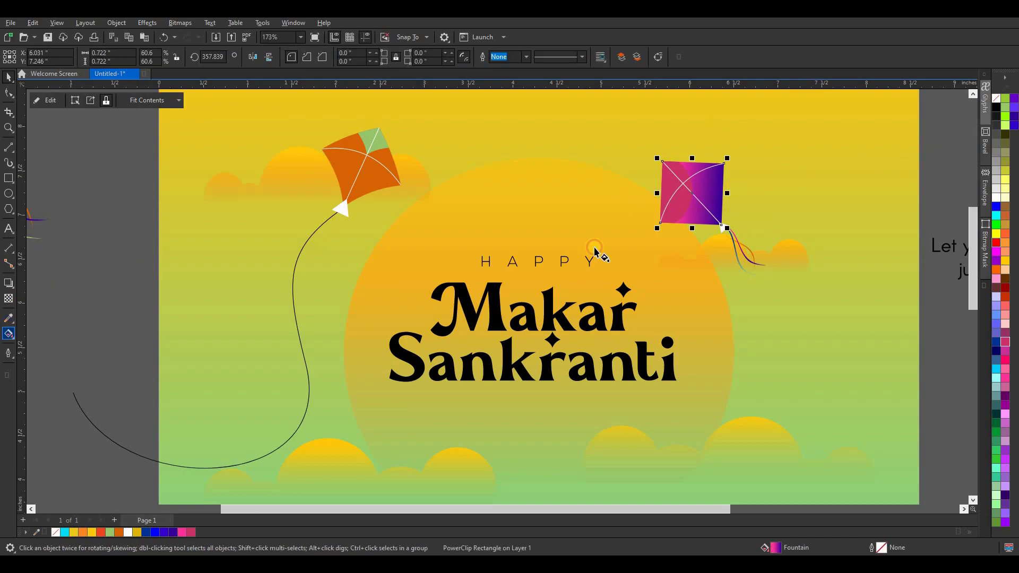
# Set the body gradient's end node to dark indigo and its start node to purple.
pyautogui.click(723, 195)
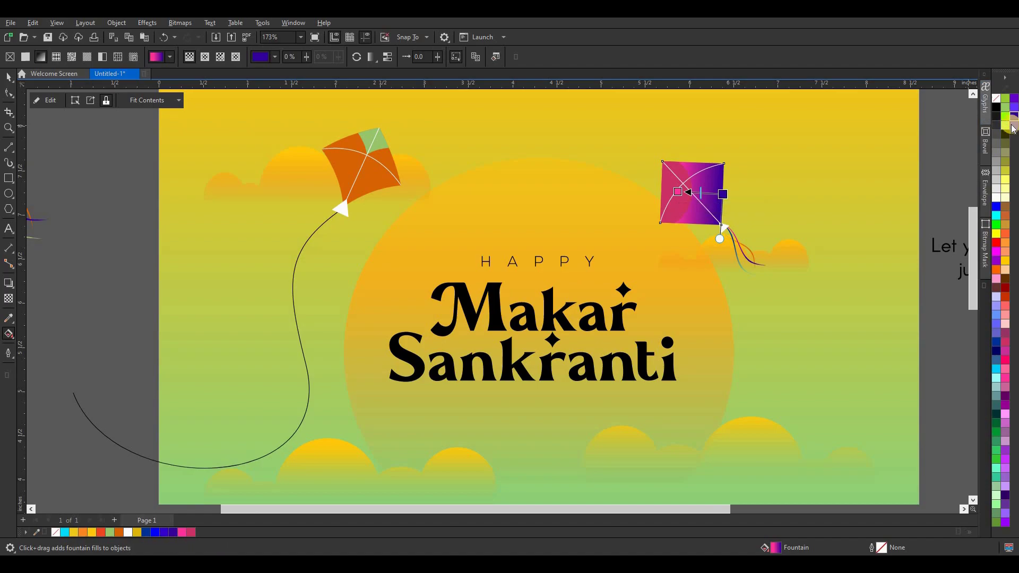
pyautogui.click(1005, 496)
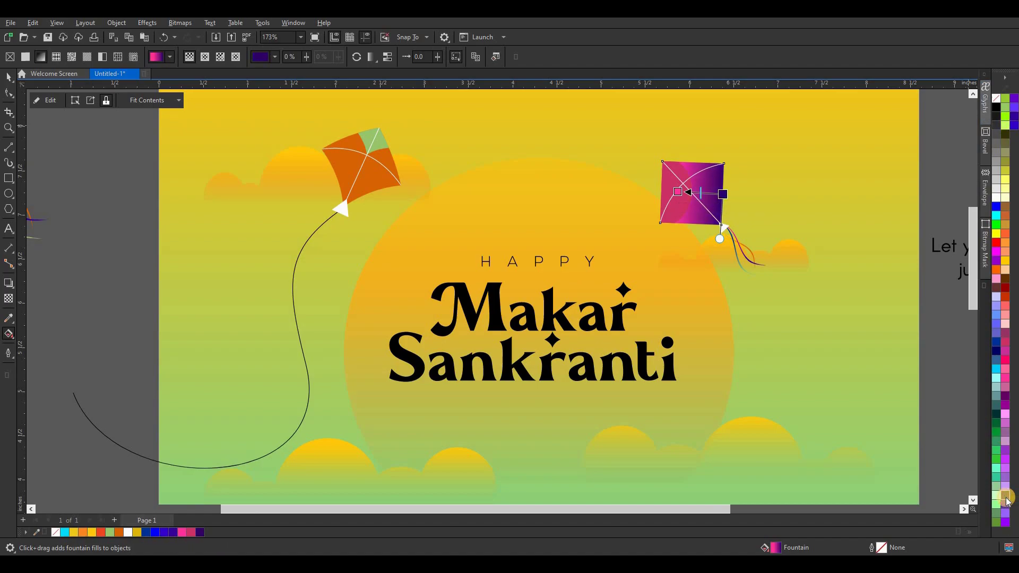
pyautogui.click(678, 191)
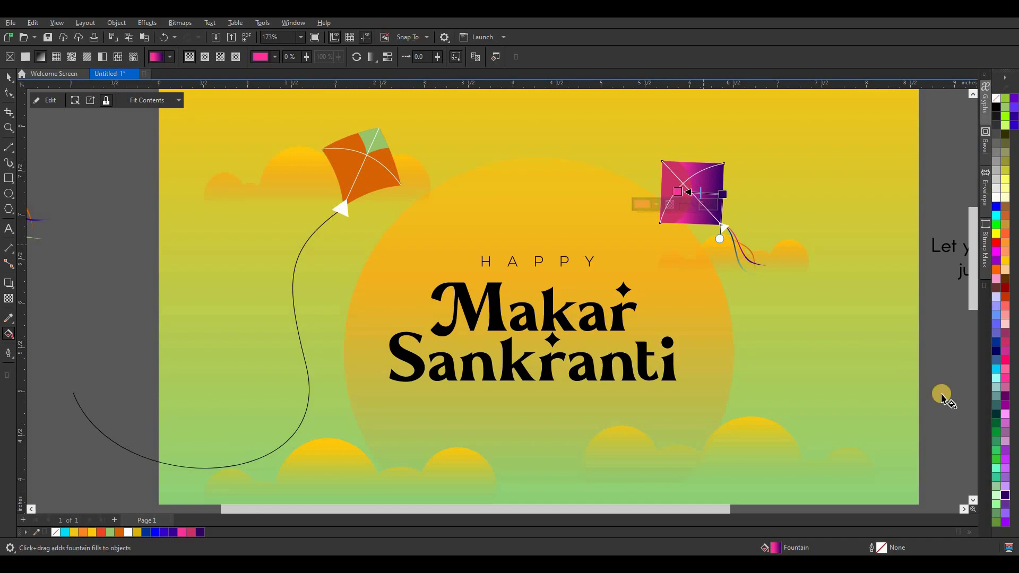
pyautogui.click(1005, 262)
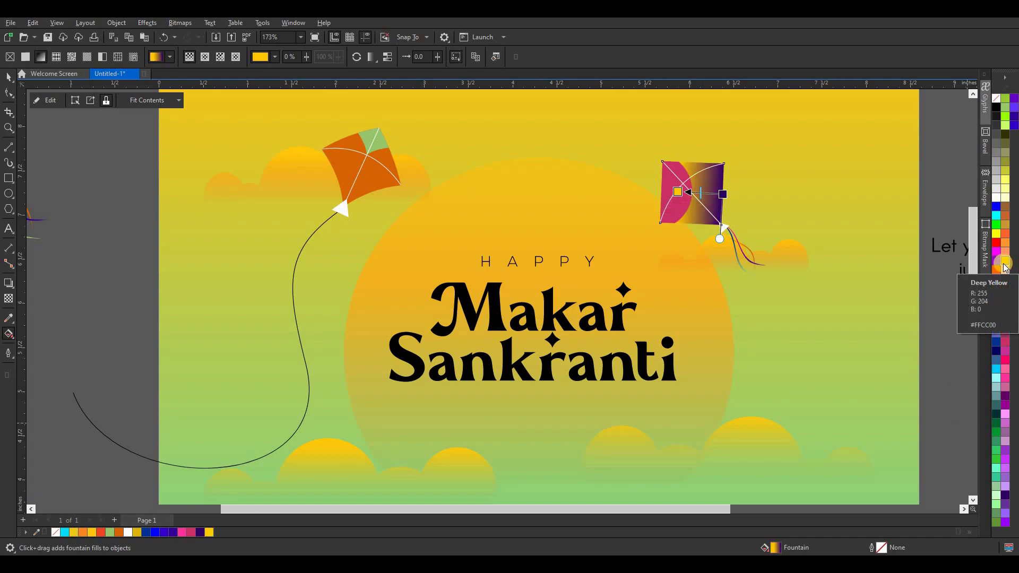
pyautogui.click(1005, 504)
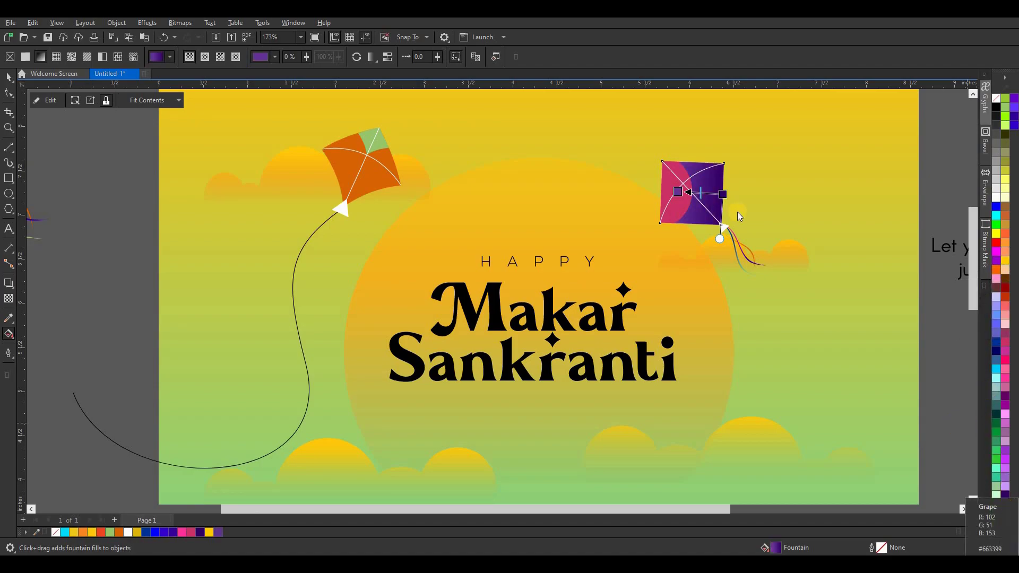
pyautogui.click(9, 77)
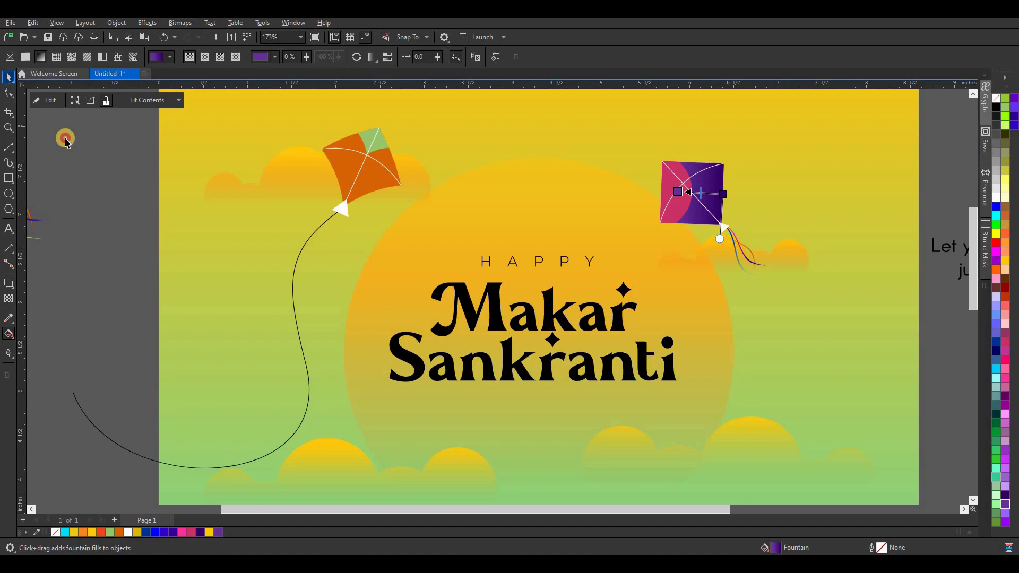
pyautogui.scroll(-3, 658, 161)
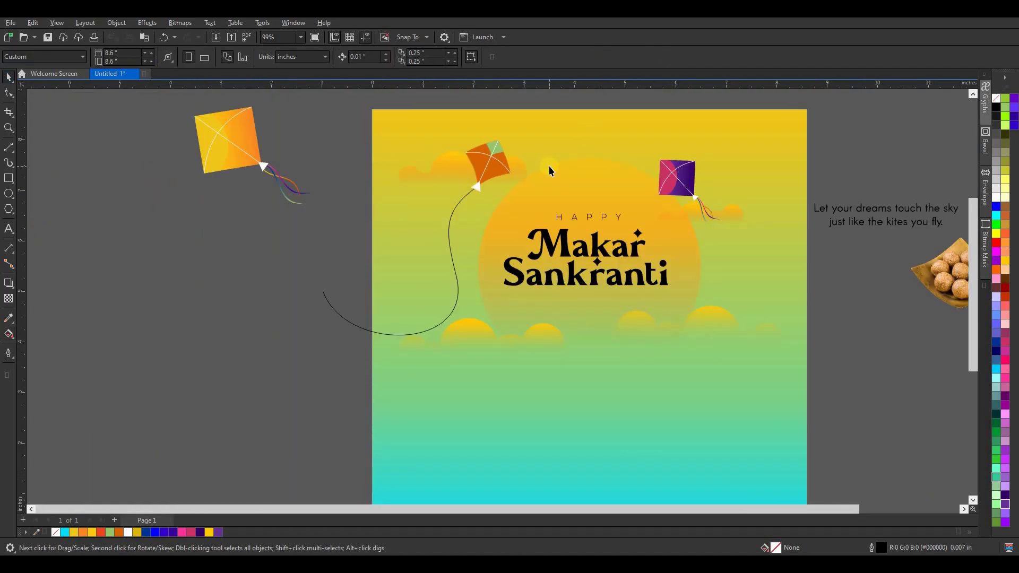
# Draw a freehand string from the purple kite's bottom corner down to the right.
pyautogui.click(16, 154)
pyautogui.click(46, 151)
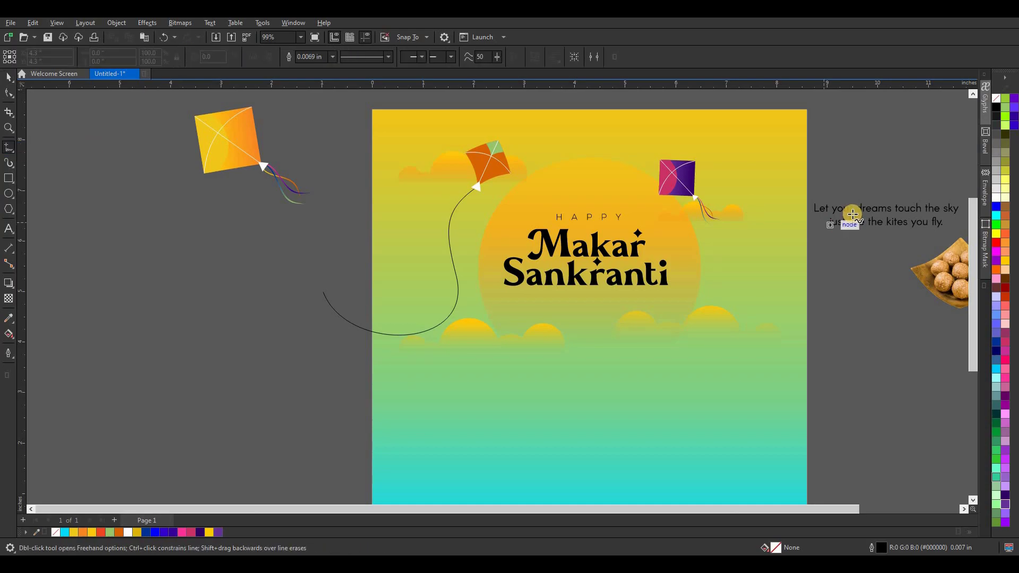
pyautogui.scroll(3, 760, 196)
pyautogui.scroll(3, 855, 219)
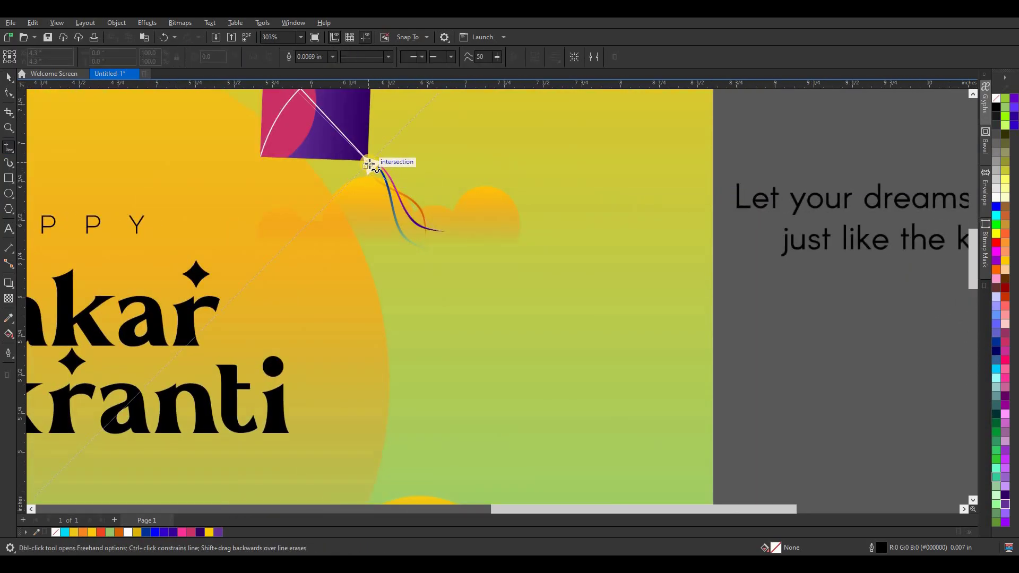
pyautogui.moveTo(369, 165)
pyautogui.mouseDown()
pyautogui.moveTo(409, 307)
pyautogui.moveTo(545, 351)
pyautogui.mouseUp()
pyautogui.moveTo(682, 357); pyautogui.dragTo(735, 385)
pyautogui.press('space')
# Remove extra nodes from the string and bend it into a smooth curve.
pyautogui.doubleClick(475, 349)
pyautogui.doubleClick(379, 266)
pyautogui.doubleClick(698, 360)
pyautogui.click(512, 351)
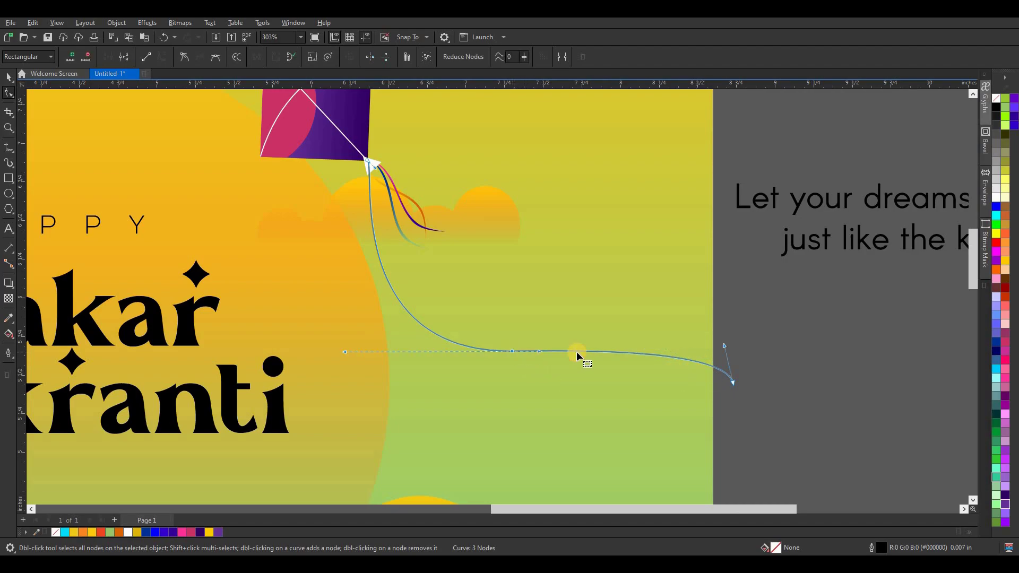
pyautogui.moveTo(551, 349); pyautogui.dragTo(542, 351)
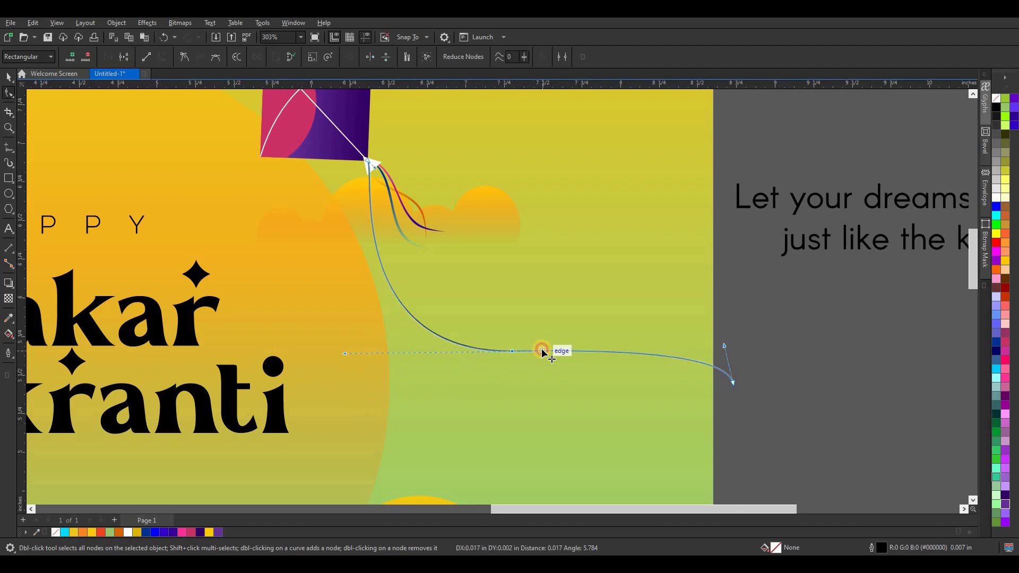
pyautogui.moveTo(719, 350); pyautogui.dragTo(625, 314)
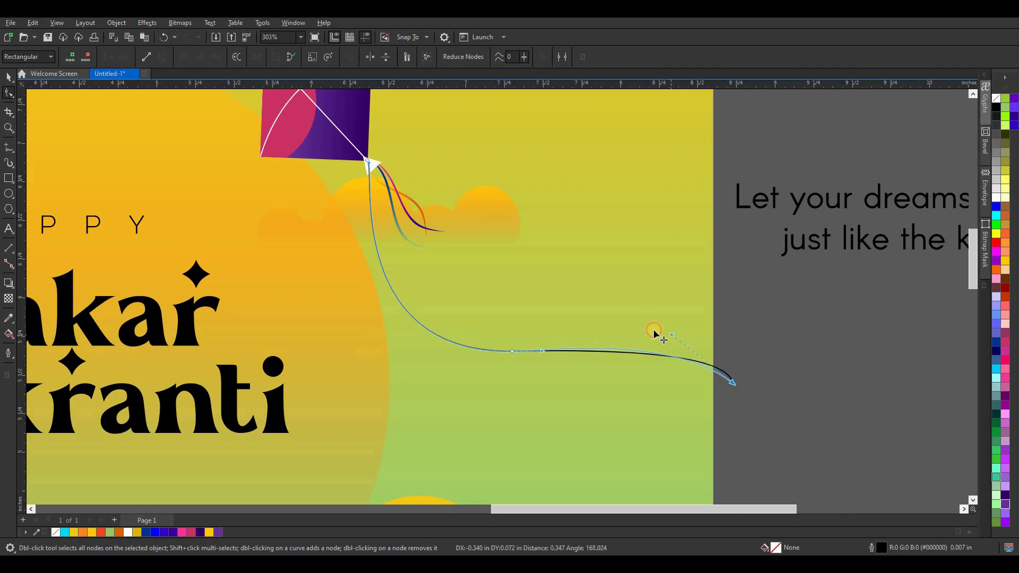
pyautogui.moveTo(639, 326); pyautogui.dragTo(639, 325)
# Drag a horizontal guideline onto the poster and select the purple kite with its strings.
pyautogui.click(9, 77)
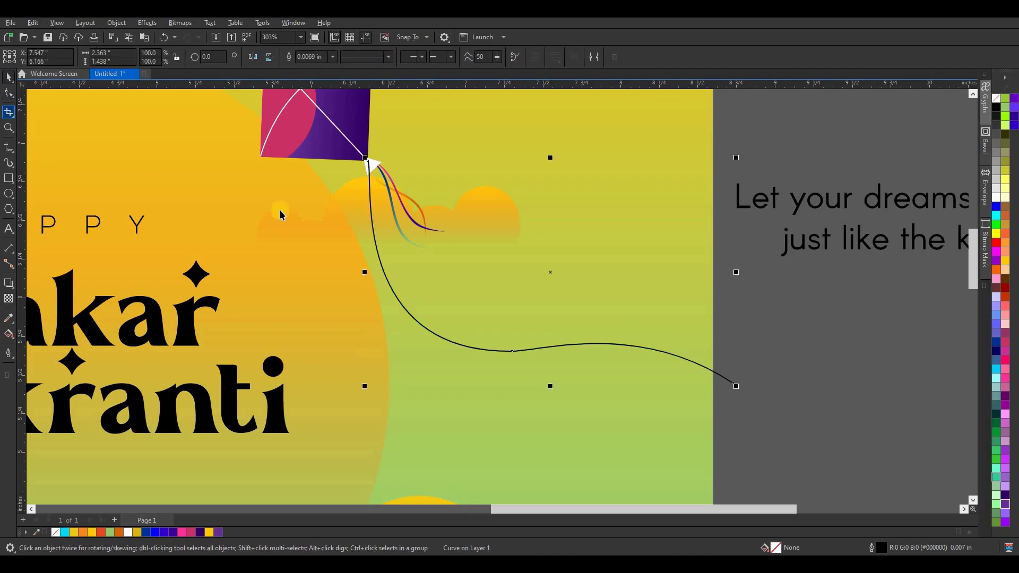
pyautogui.scroll(-3, 467, 306)
pyautogui.moveTo(326, 85); pyautogui.dragTo(463, 279)
pyautogui.moveTo(333, 98); pyautogui.dragTo(470, 299)
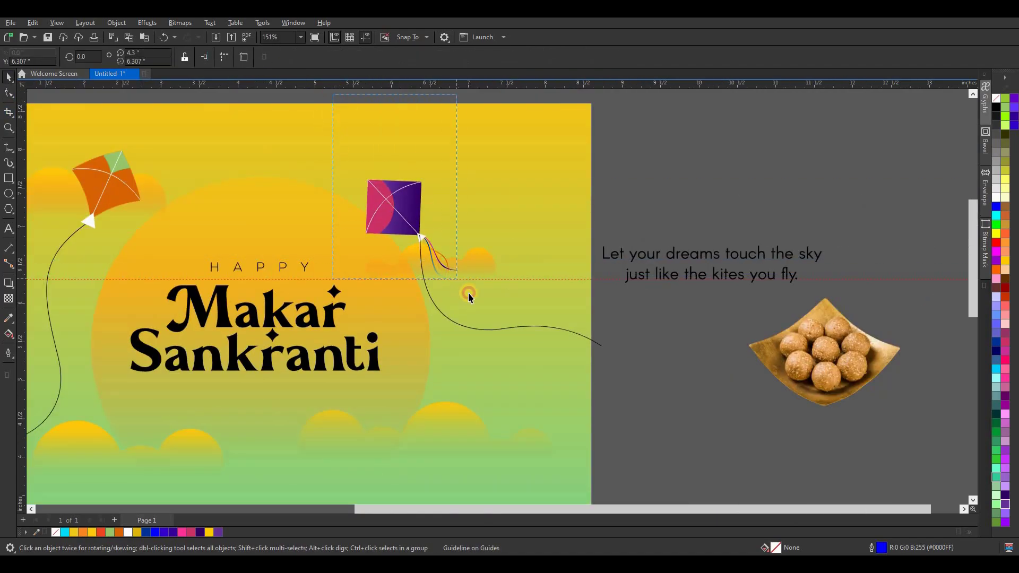
# Group the purple kite with its tail strings.
pyautogui.hotkey('ctrl', 'g')
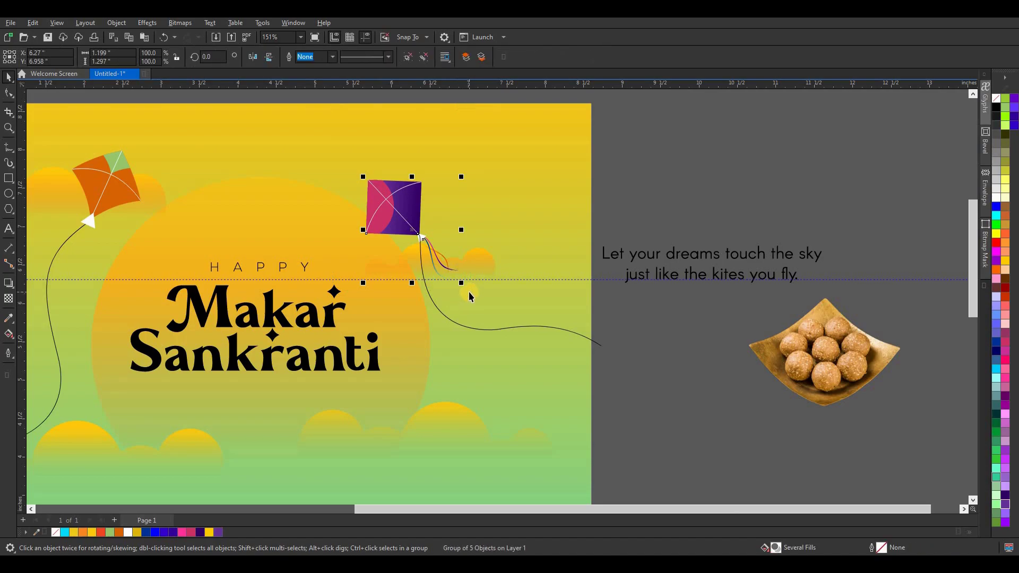
pyautogui.click(610, 194)
pyautogui.scroll(-2, 610, 195)
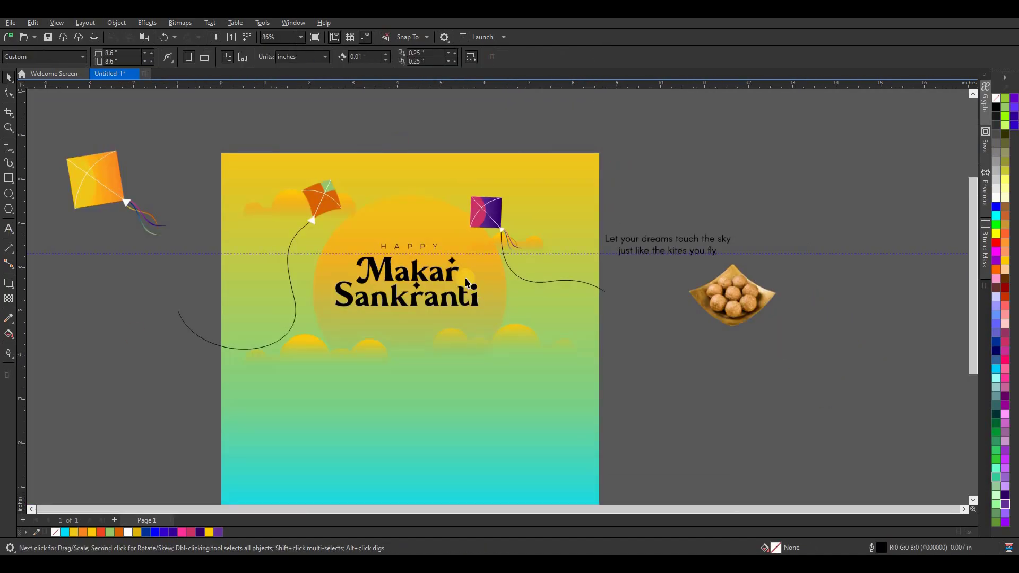
# PowerClip both kite strings inside the page frame so they end at the edges.
pyautogui.click(231, 347)
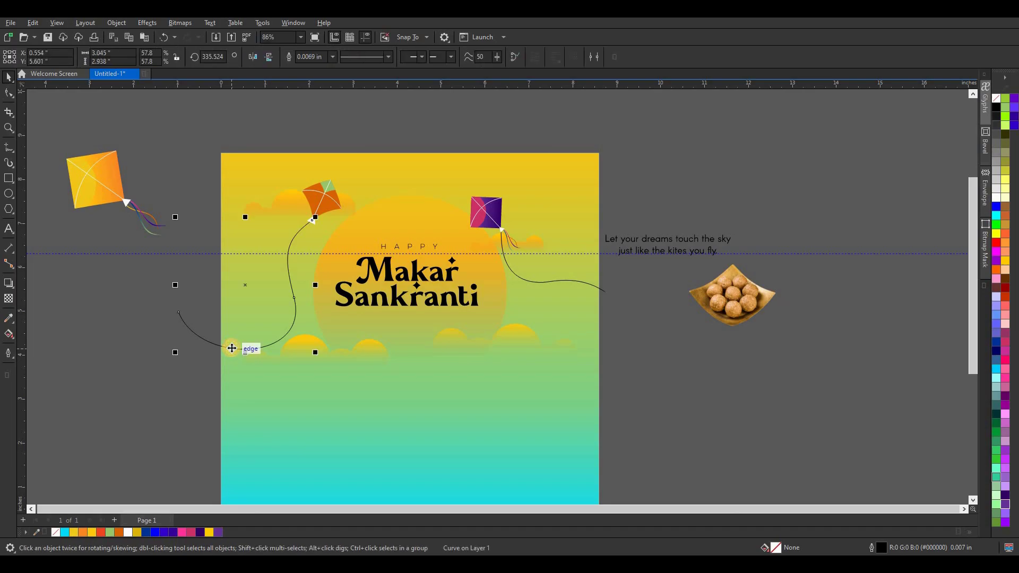
pyautogui.rightClick(231, 347)
pyautogui.click(310, 162)
pyautogui.click(382, 171)
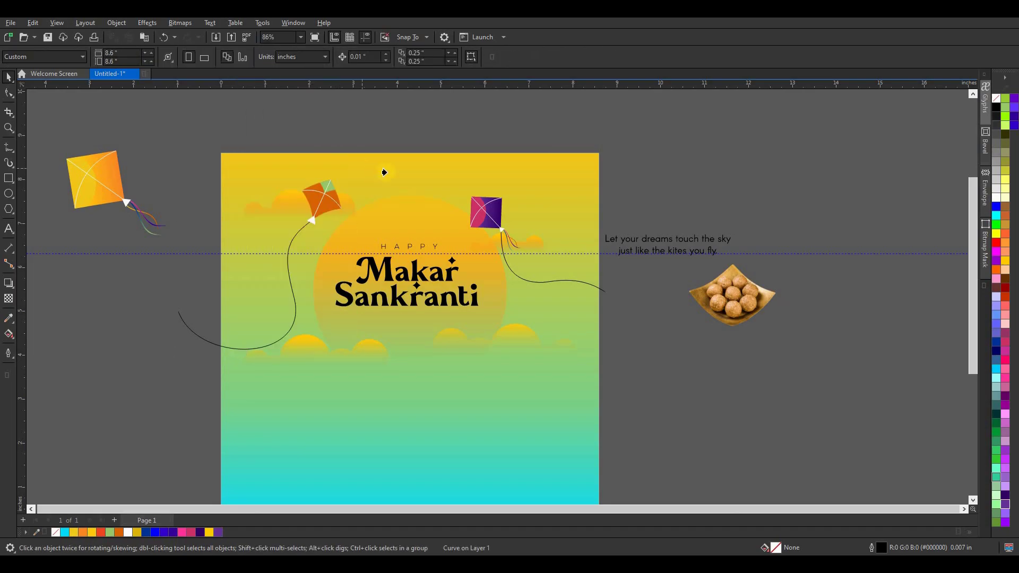
pyautogui.click(540, 282)
pyautogui.rightClick(539, 282)
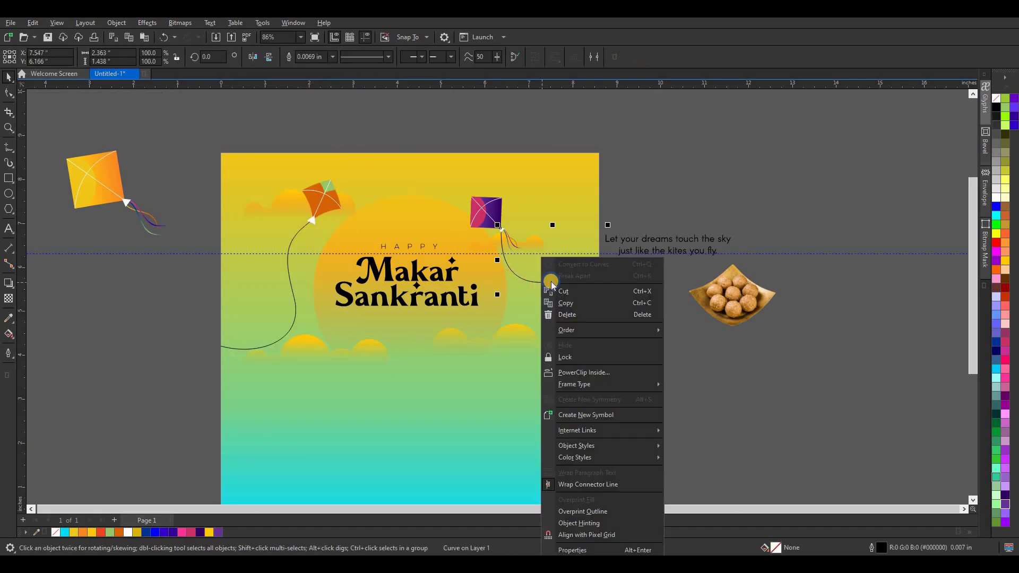
pyautogui.click(598, 373)
pyautogui.click(562, 189)
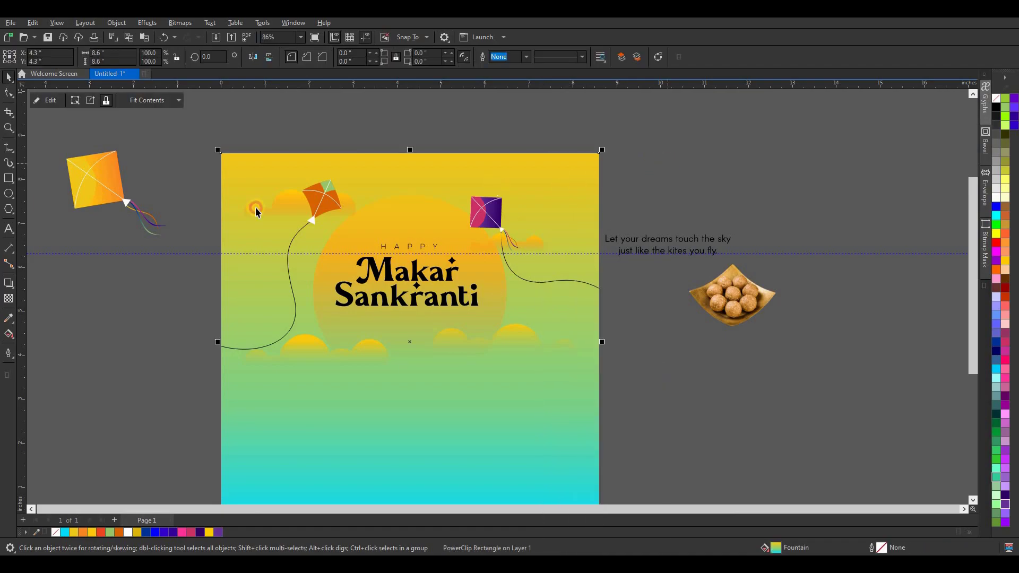
# Shrink the yellow kite to 70.7% and move it onto the page below the title.
pyautogui.moveTo(40, 129)
pyautogui.mouseDown()
pyautogui.moveTo(173, 247)
pyautogui.moveTo(139, 212)
pyautogui.mouseUp()
pyautogui.moveTo(106, 175)
pyautogui.mouseDown()
pyautogui.moveTo(457, 341)
pyautogui.moveTo(536, 348)
pyautogui.mouseUp()
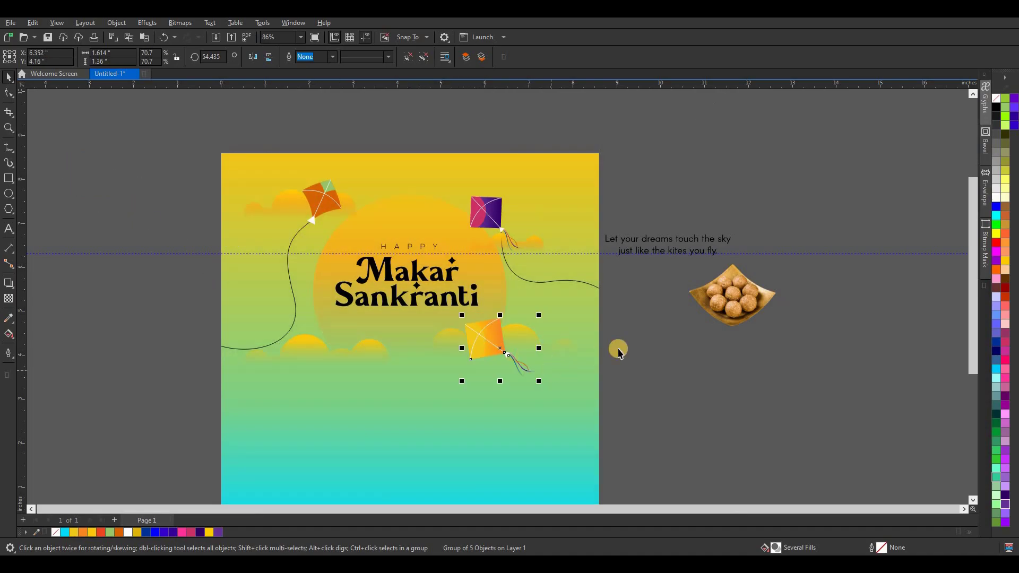
pyautogui.click(634, 332)
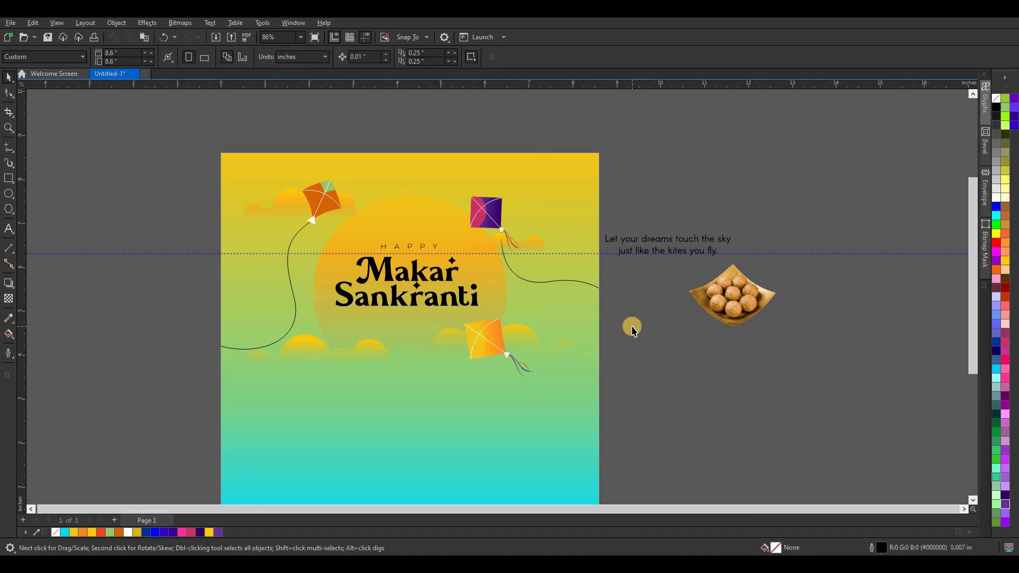
# PowerClip the cloud beside the purple kite inside the page frame.
pyautogui.click(533, 244)
pyautogui.rightClick(535, 239)
pyautogui.click(424, 213)
pyautogui.click(423, 213)
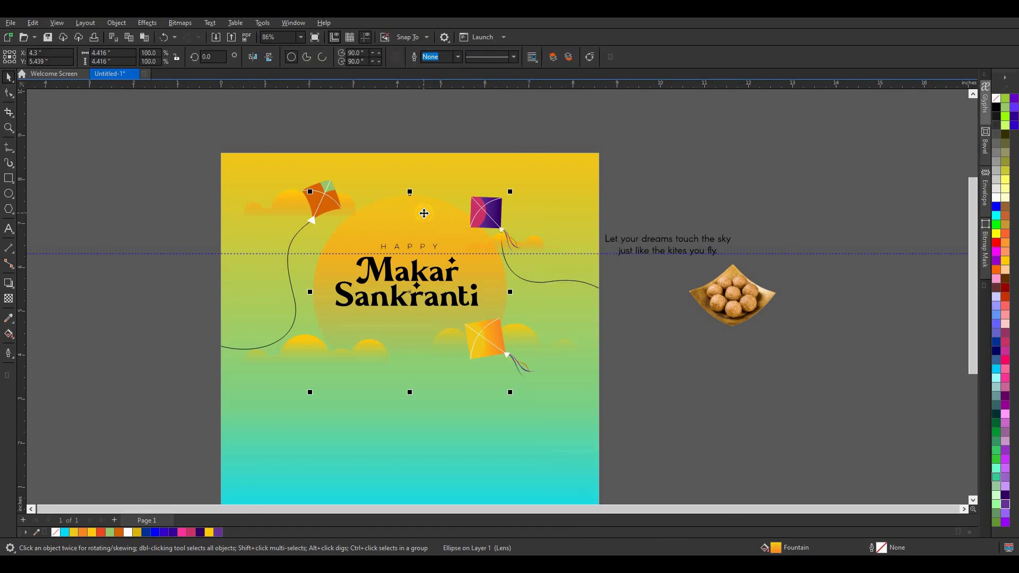
pyautogui.rightClick(423, 214)
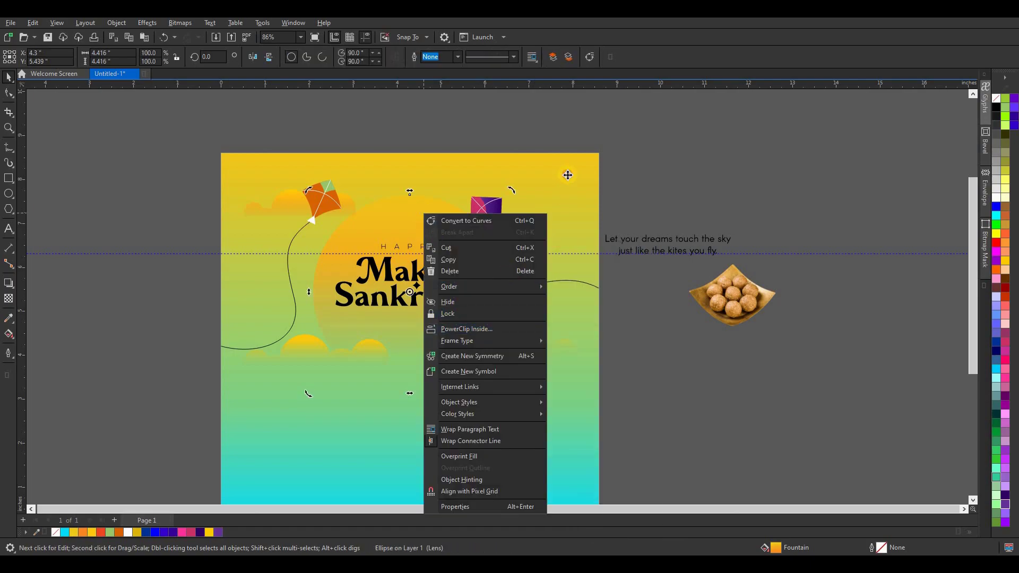
pyautogui.click(534, 252)
pyautogui.rightClick(536, 246)
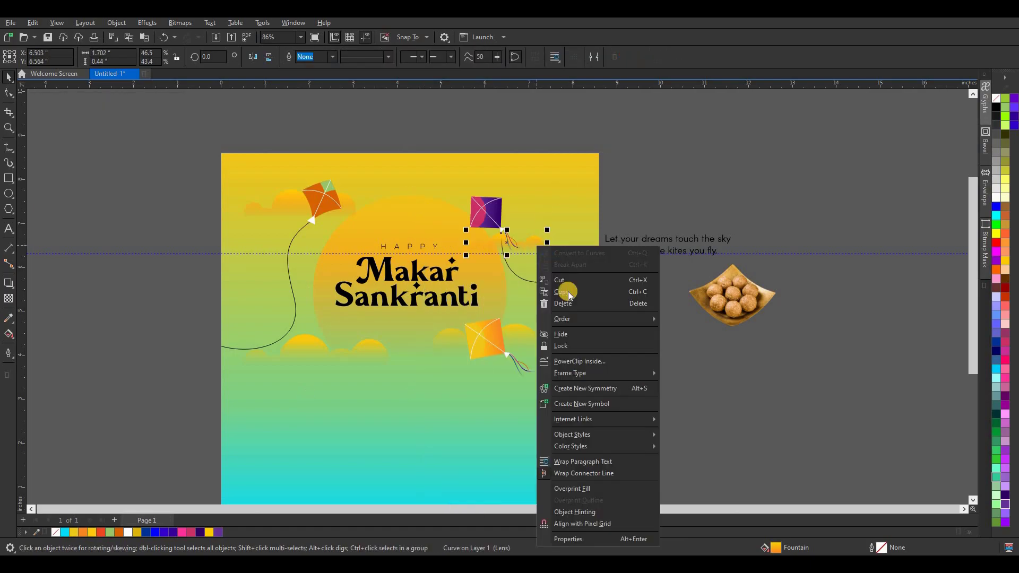
pyautogui.click(586, 350)
# Check the page frame's clipped contents, including the purple kite's string, and finish editing.
pyautogui.click(65, 105)
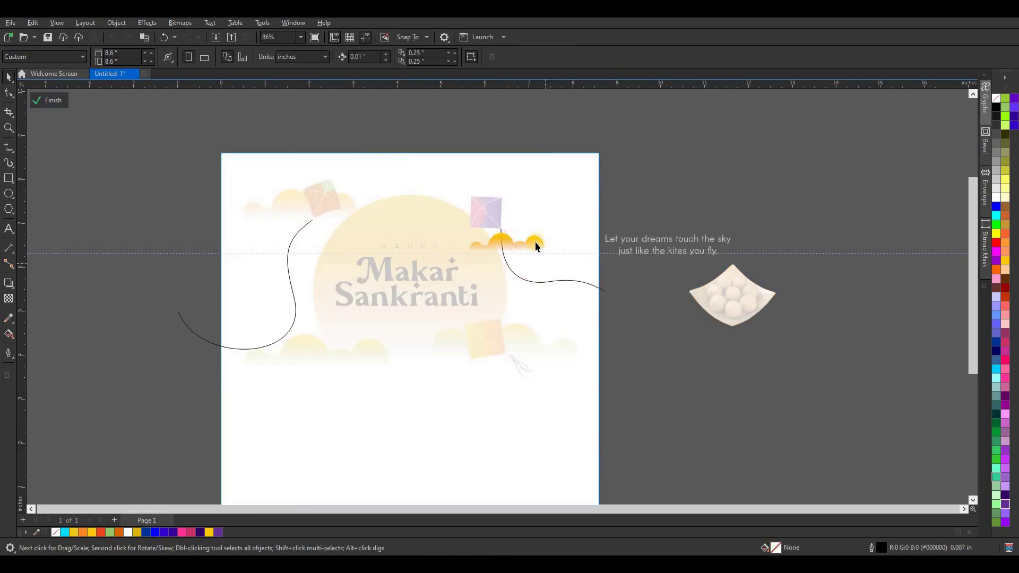
pyautogui.click(616, 154)
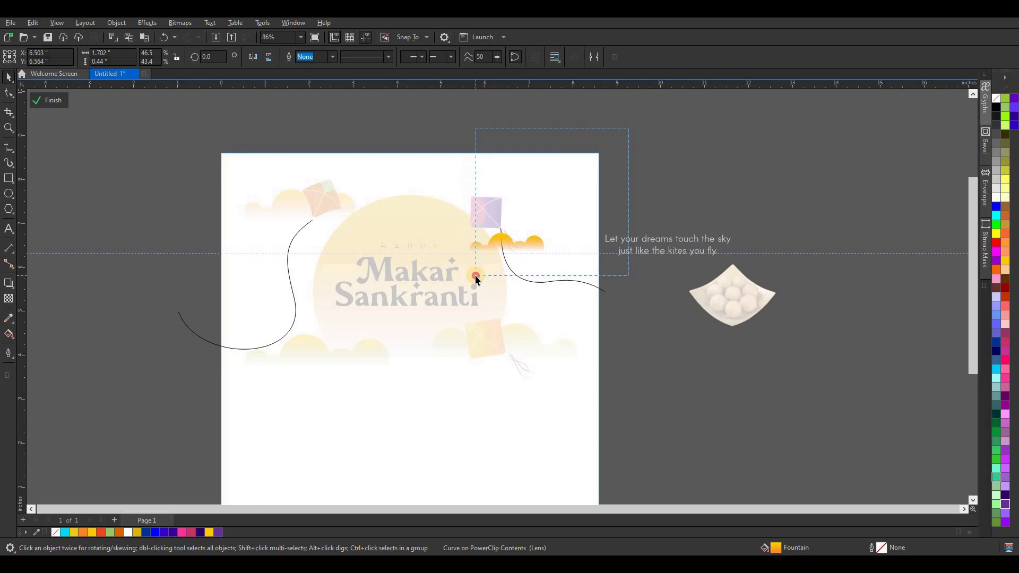
pyautogui.click(541, 281)
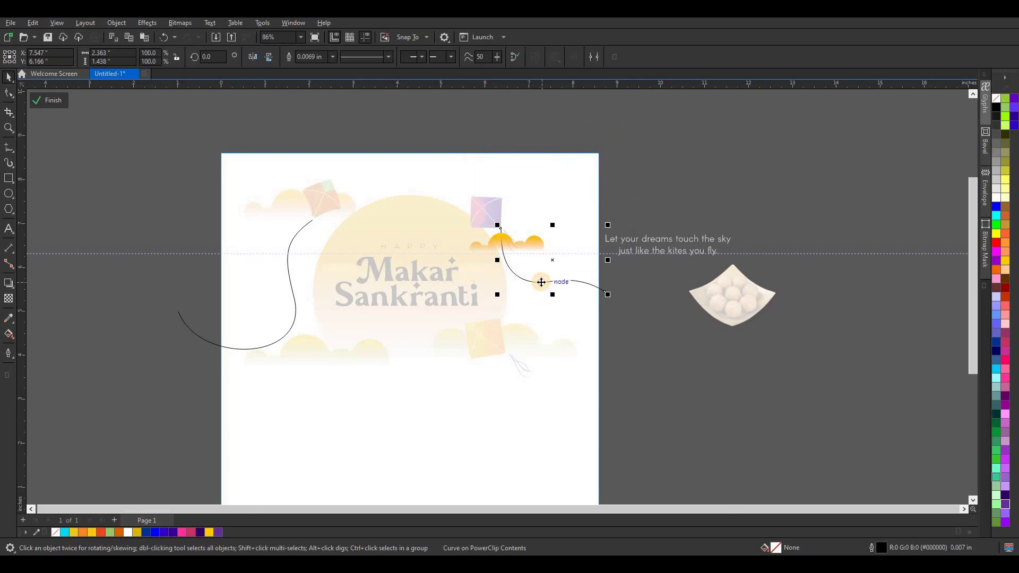
pyautogui.click(61, 105)
pyautogui.scroll(-2, 472, 168)
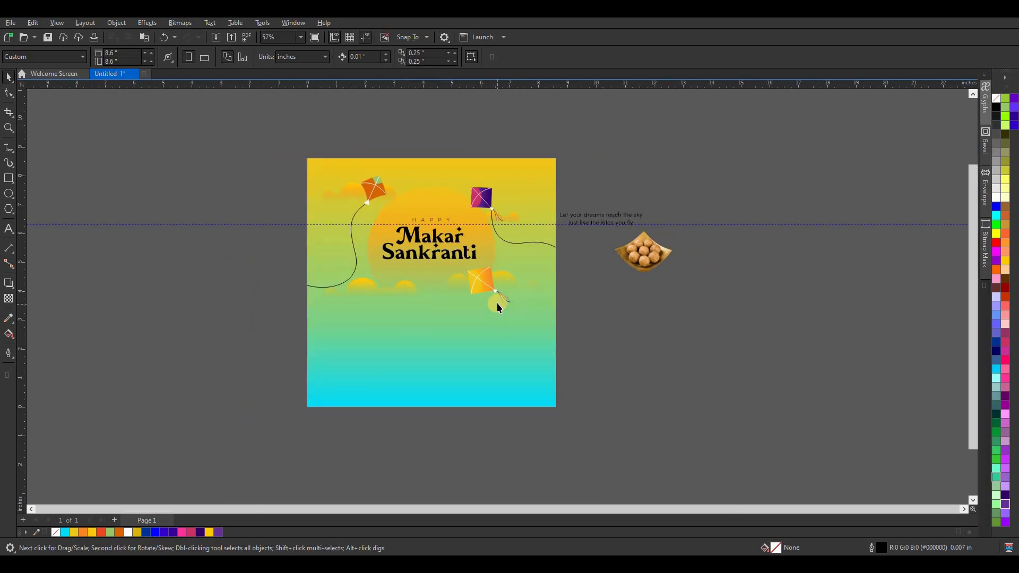
# Draw a freehand string trailing from the yellow kite's tail.
pyautogui.scroll(2, 496, 304)
pyautogui.click(12, 165)
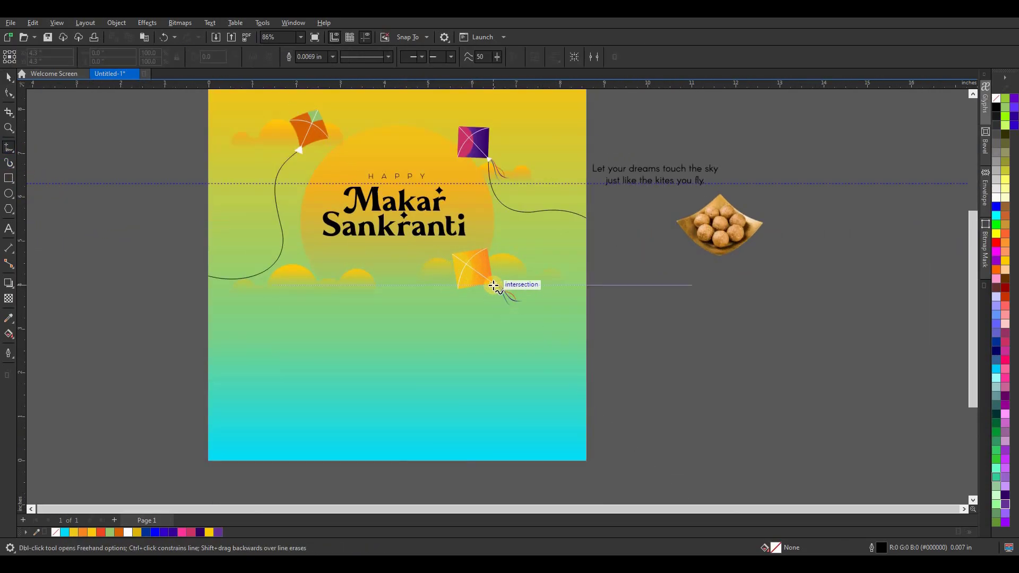
pyautogui.moveTo(494, 285); pyautogui.dragTo(603, 360)
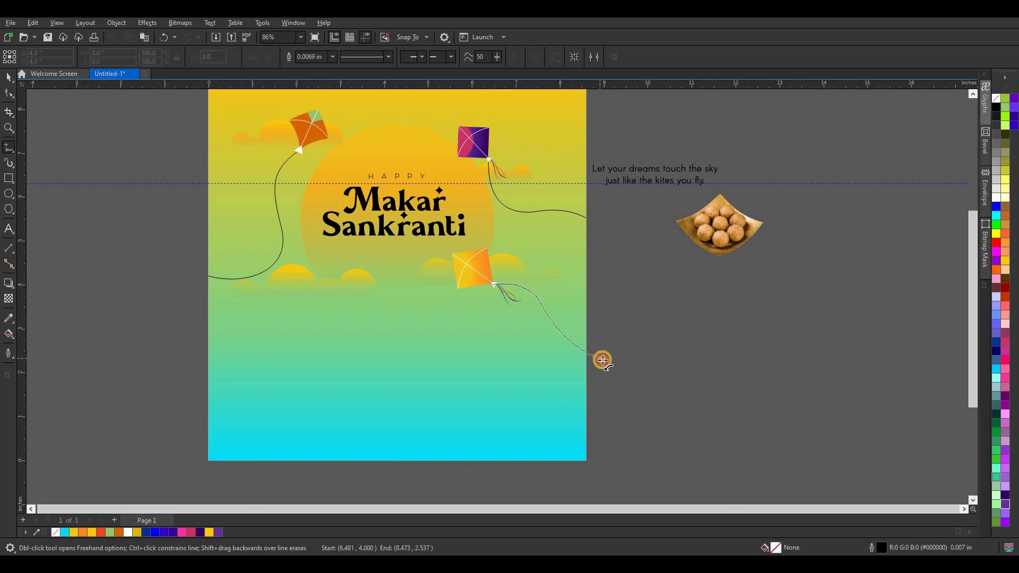
pyautogui.click(7, 76)
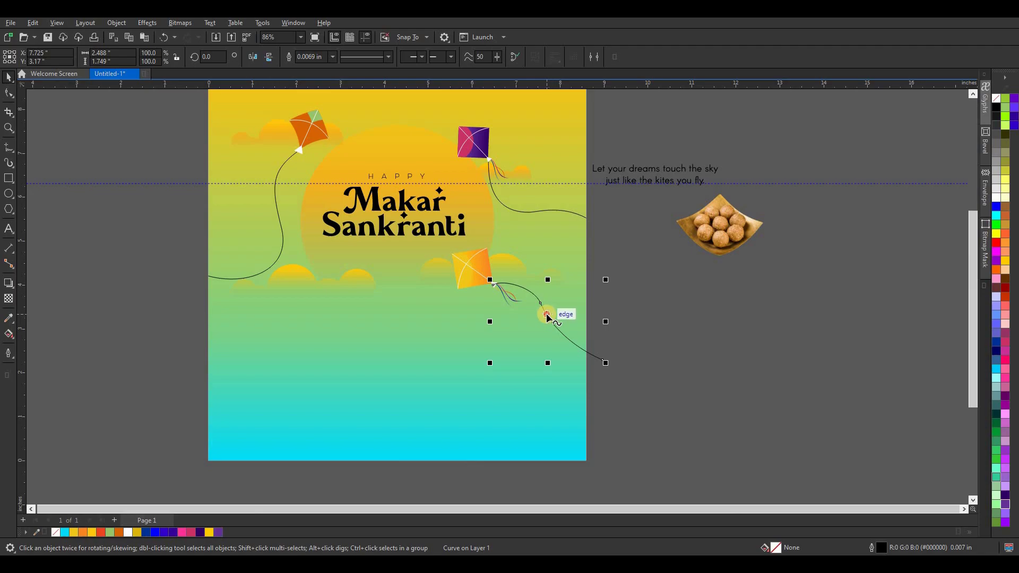
# Reshape the yellow kite's string nodes into a wavy curve.
pyautogui.doubleClick(547, 316)
pyautogui.scroll(2, 548, 306)
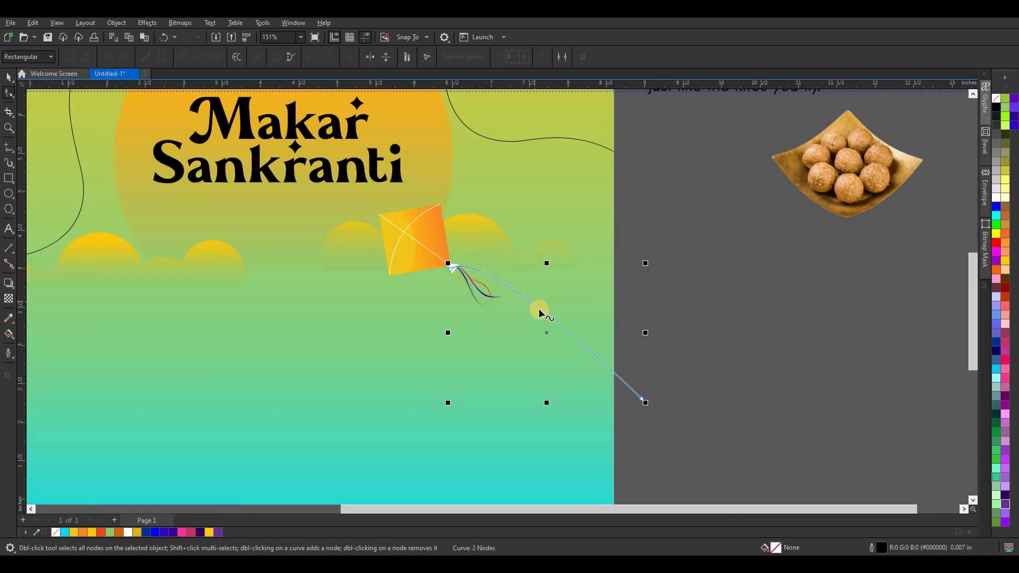
pyautogui.click(455, 272)
pyautogui.moveTo(489, 247); pyautogui.dragTo(515, 234)
pyautogui.click(641, 399)
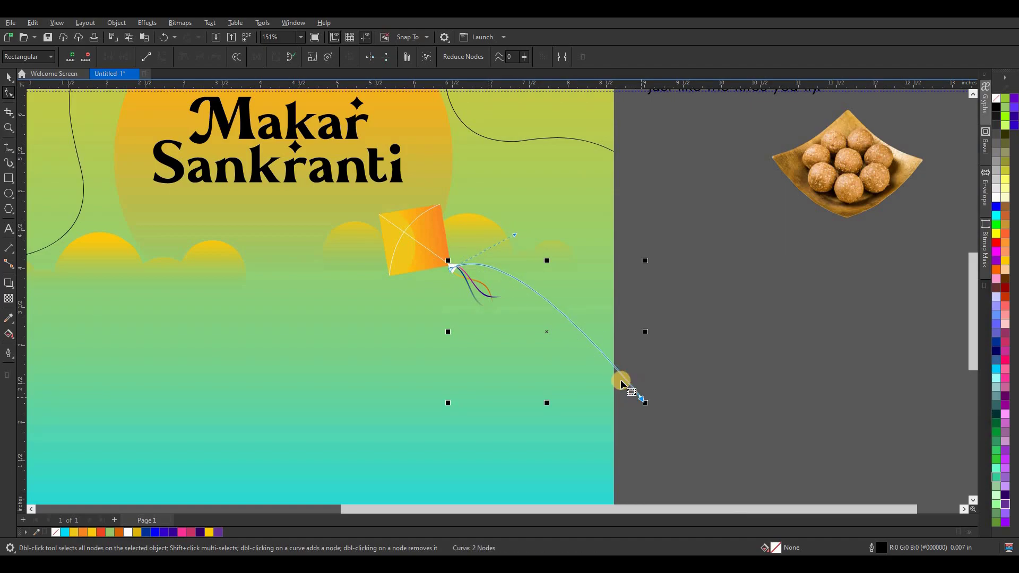
pyautogui.hotkey('ctrl', 'z')
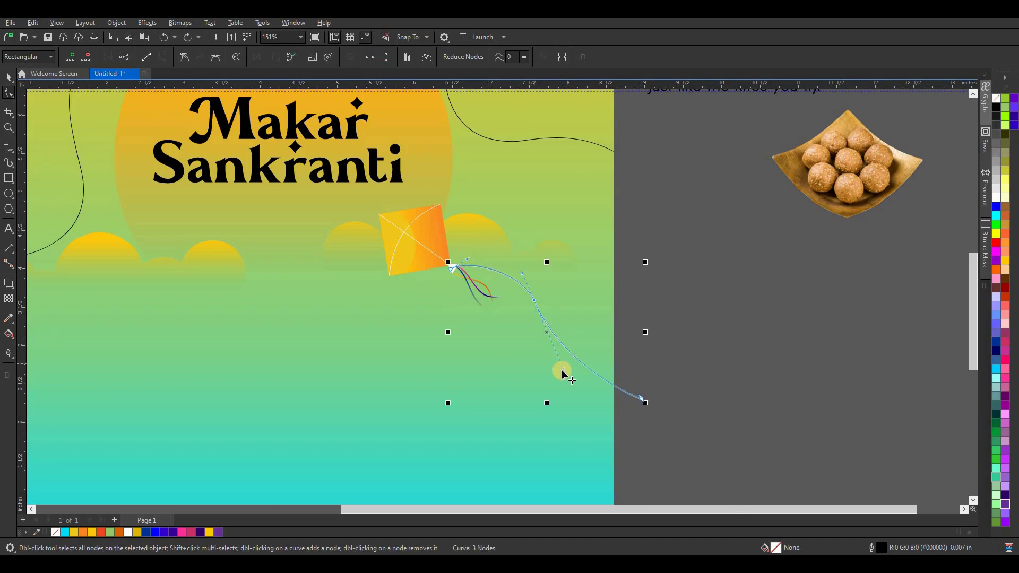
pyautogui.moveTo(522, 273); pyautogui.dragTo(523, 264)
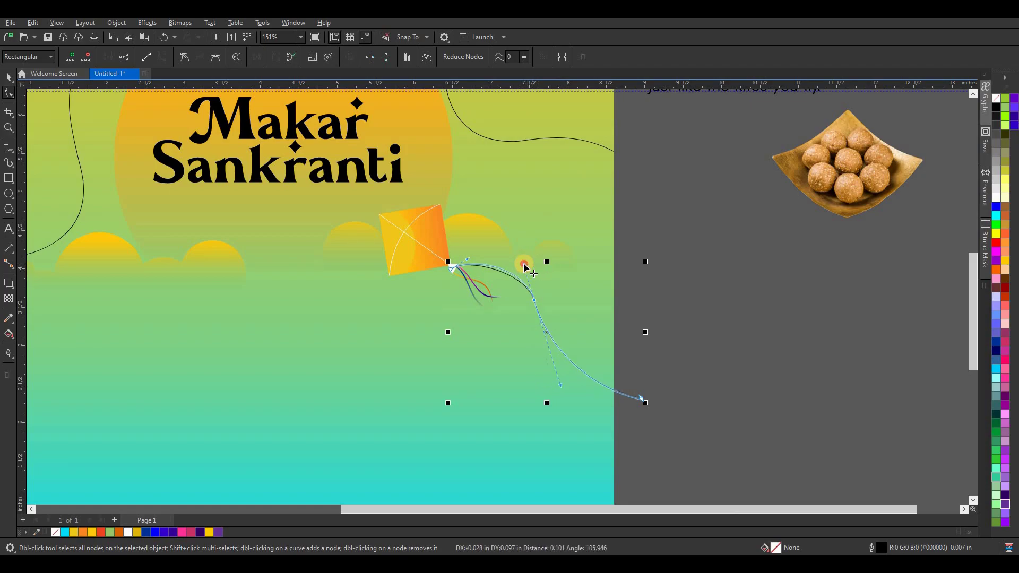
pyautogui.click(9, 78)
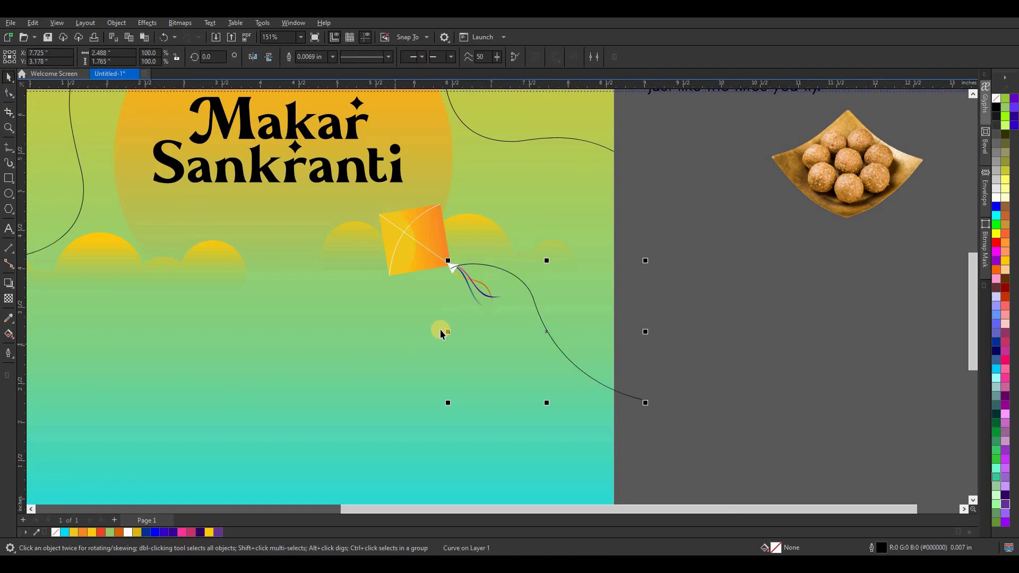
# PowerClip the new string inside the page frame and move the laddoo bowl below the title.
pyautogui.rightClick(488, 233)
pyautogui.click(572, 199)
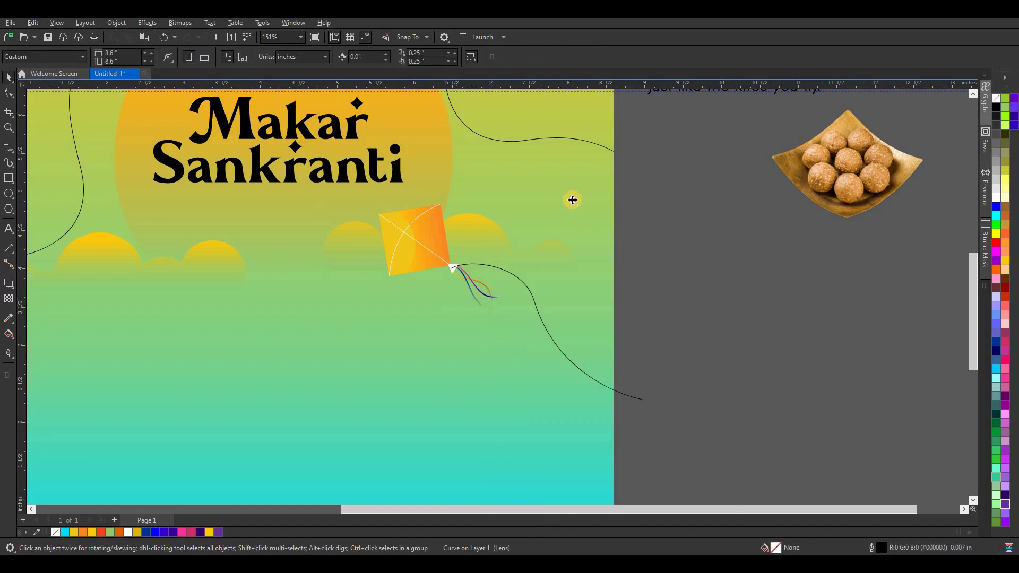
pyautogui.click(563, 353)
pyautogui.rightClick(563, 355)
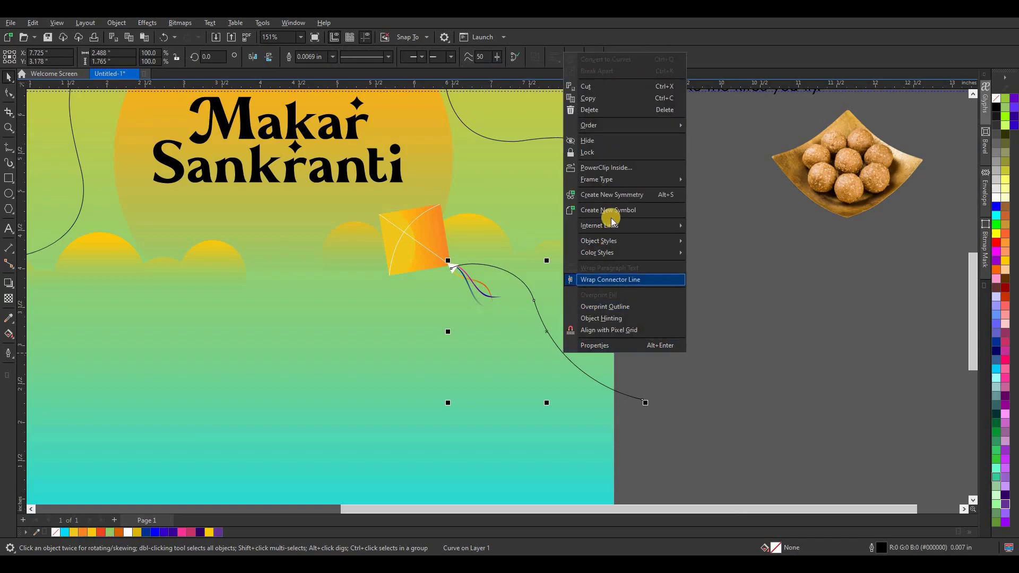
pyautogui.click(575, 195)
pyautogui.scroll(-2, 608, 305)
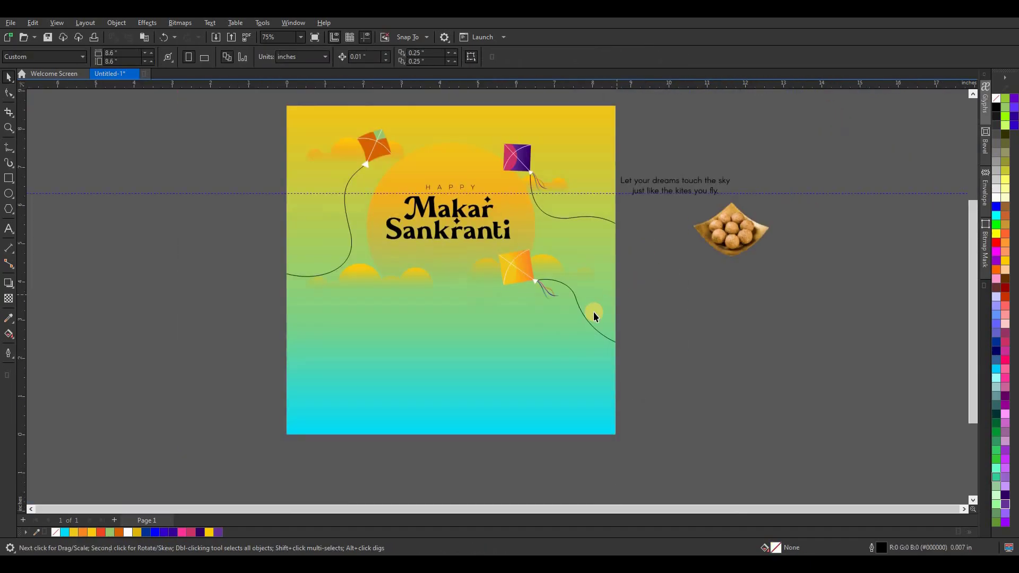
pyautogui.moveTo(736, 233); pyautogui.dragTo(469, 302)
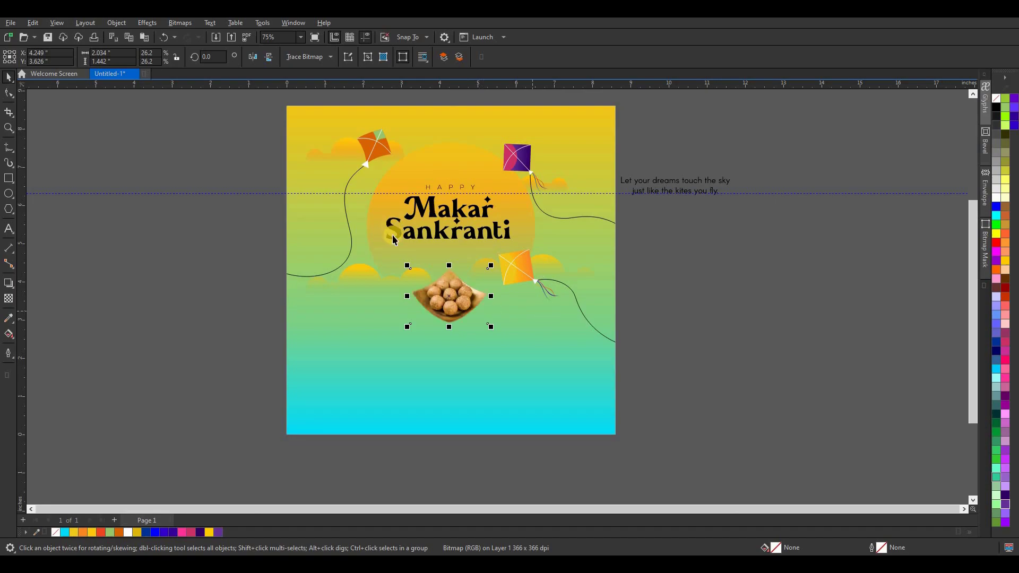
# Enlarge the laddoo bowl and draw a black, outline-free ellipse beneath it.
pyautogui.moveTo(490, 326); pyautogui.dragTo(511, 346)
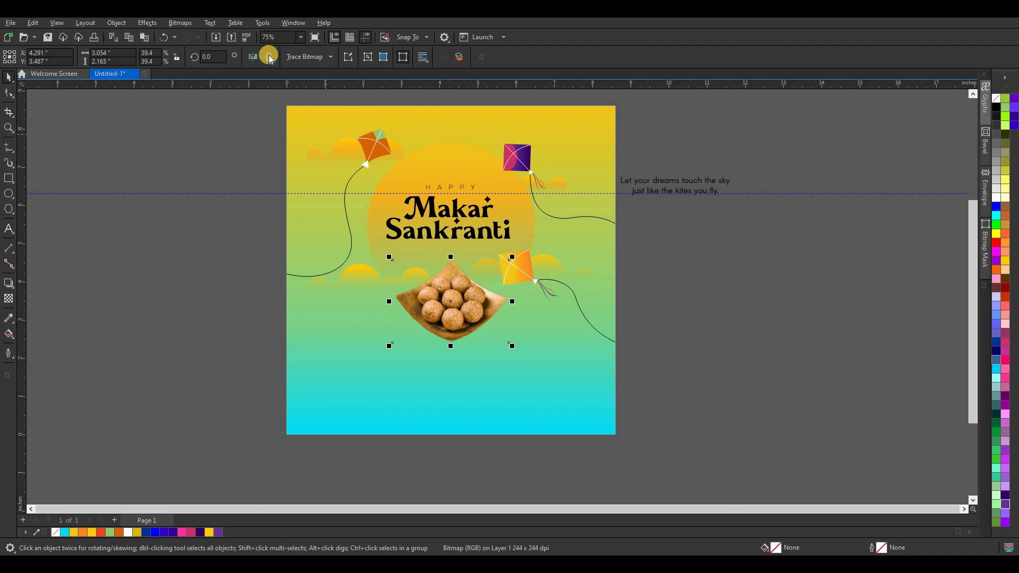
pyautogui.click(8, 193)
pyautogui.moveTo(399, 308); pyautogui.dragTo(507, 350)
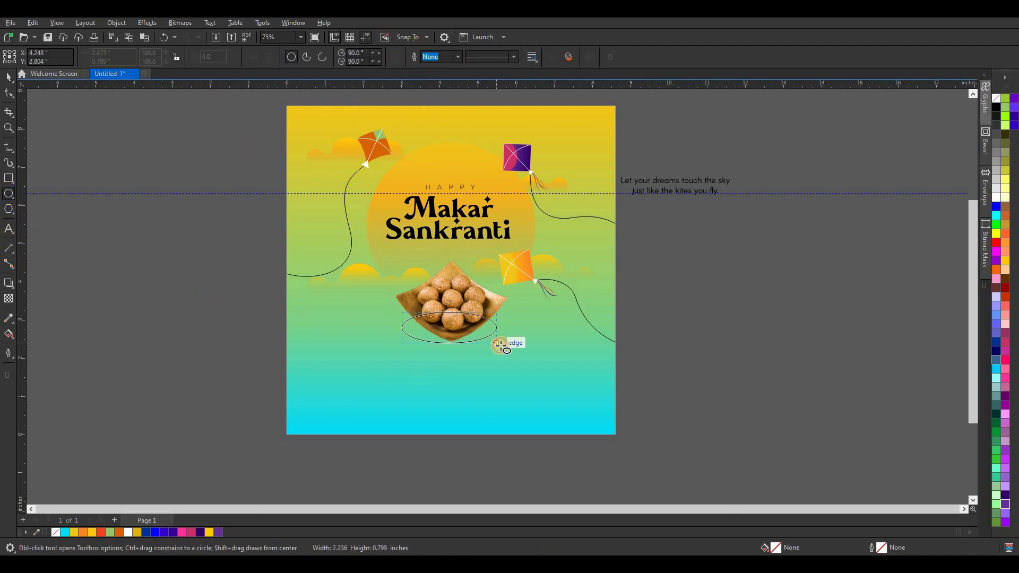
pyautogui.click(15, 91)
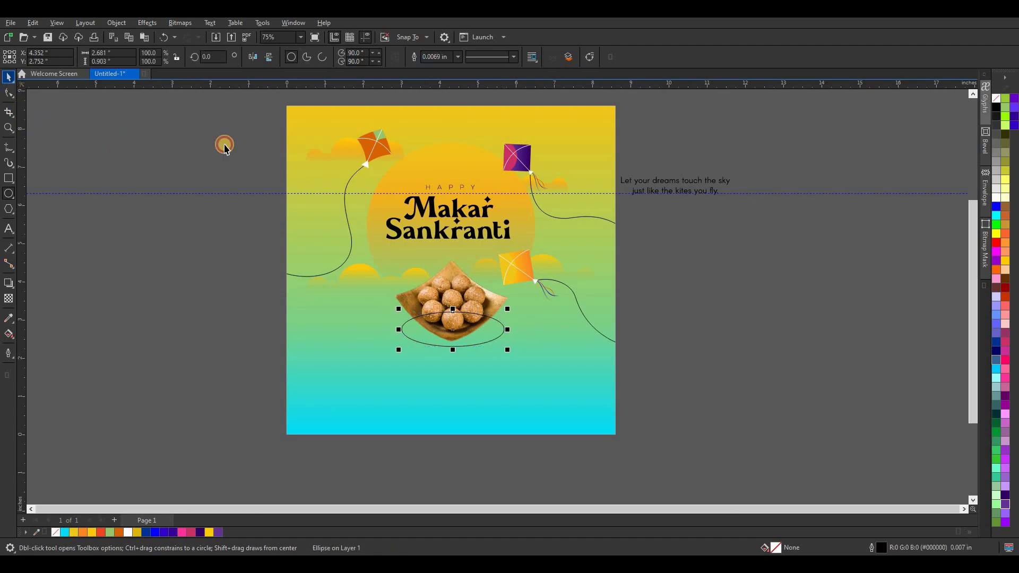
pyautogui.click(996, 108)
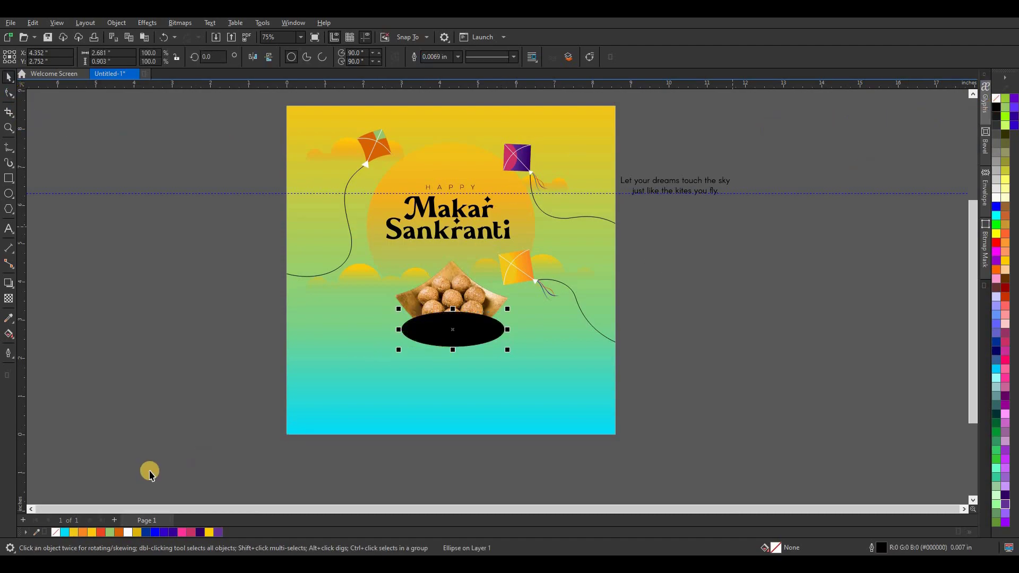
pyautogui.rightClick(55, 532)
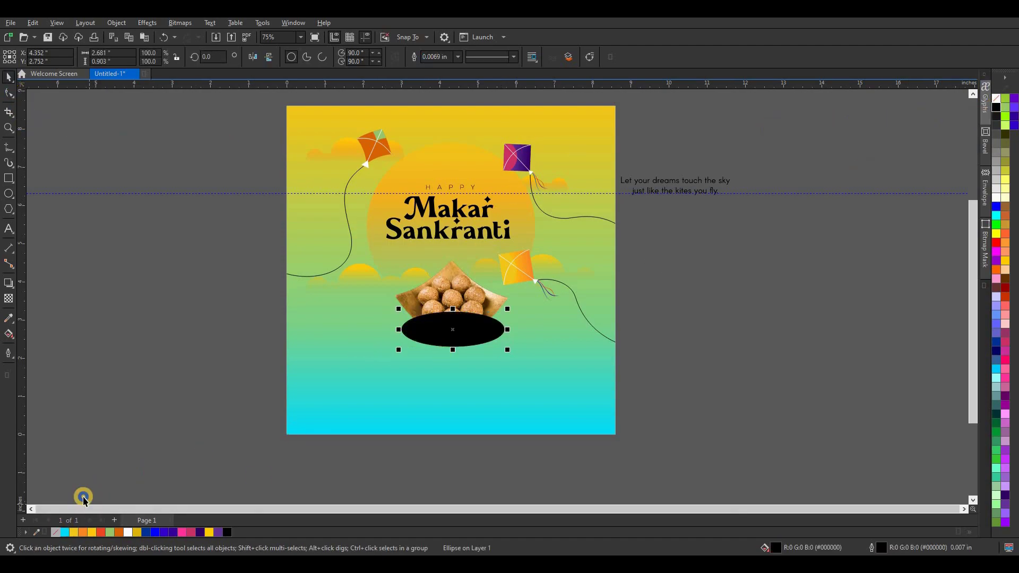
# Give the ellipse an elliptical fountain transparency and stretch it wider under the bowl.
pyautogui.click(9, 299)
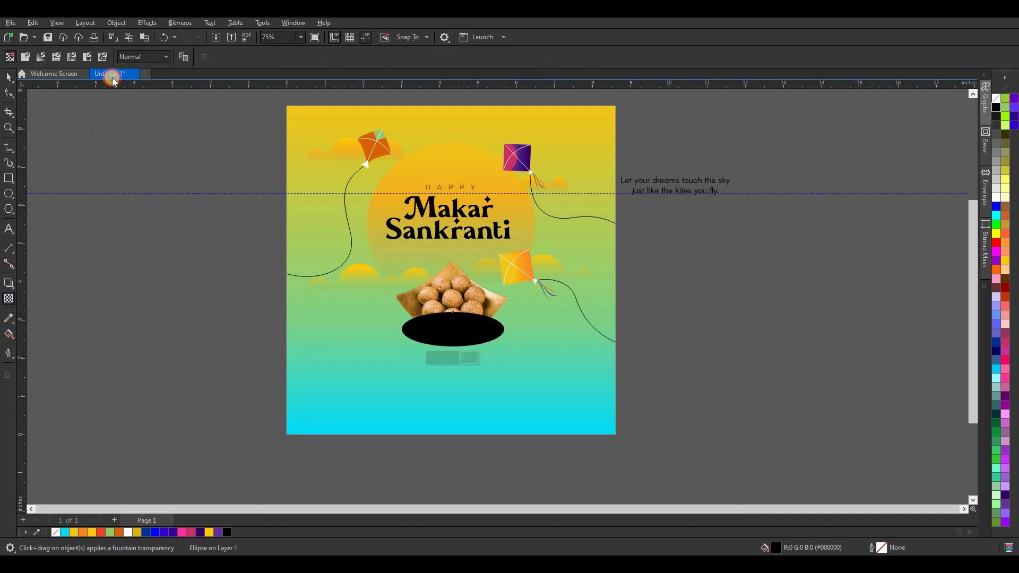
pyautogui.click(40, 60)
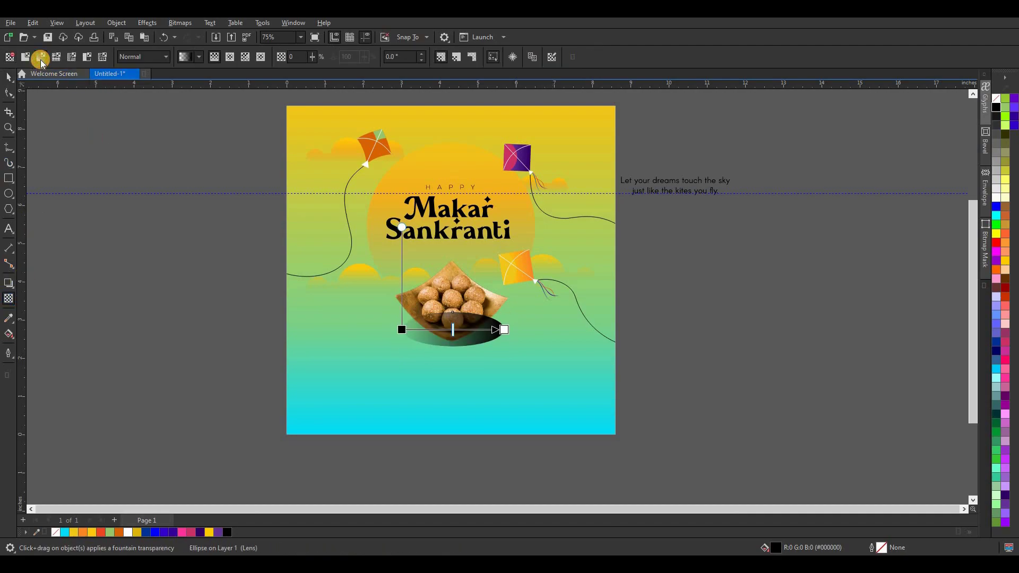
pyautogui.click(229, 57)
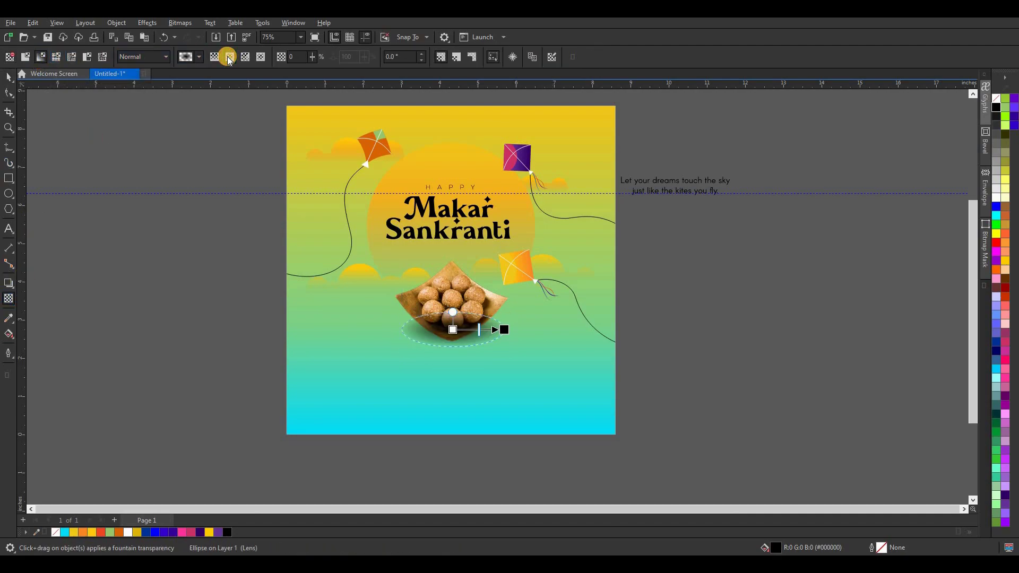
pyautogui.click(8, 77)
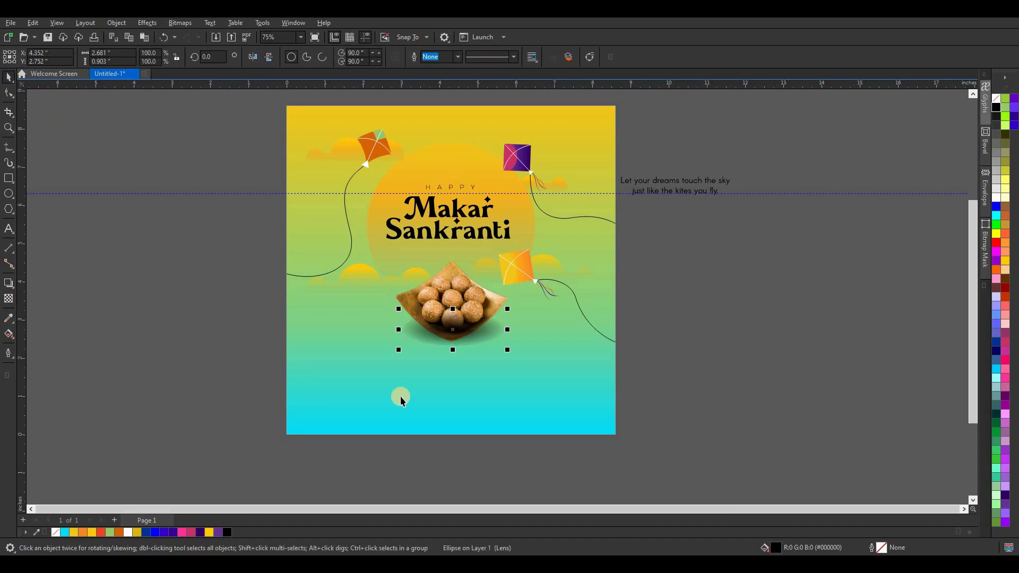
pyautogui.moveTo(507, 330)
pyautogui.mouseDown()
pyautogui.moveTo(544, 329)
pyautogui.moveTo(481, 344)
pyautogui.moveTo(499, 347)
pyautogui.mouseUp()
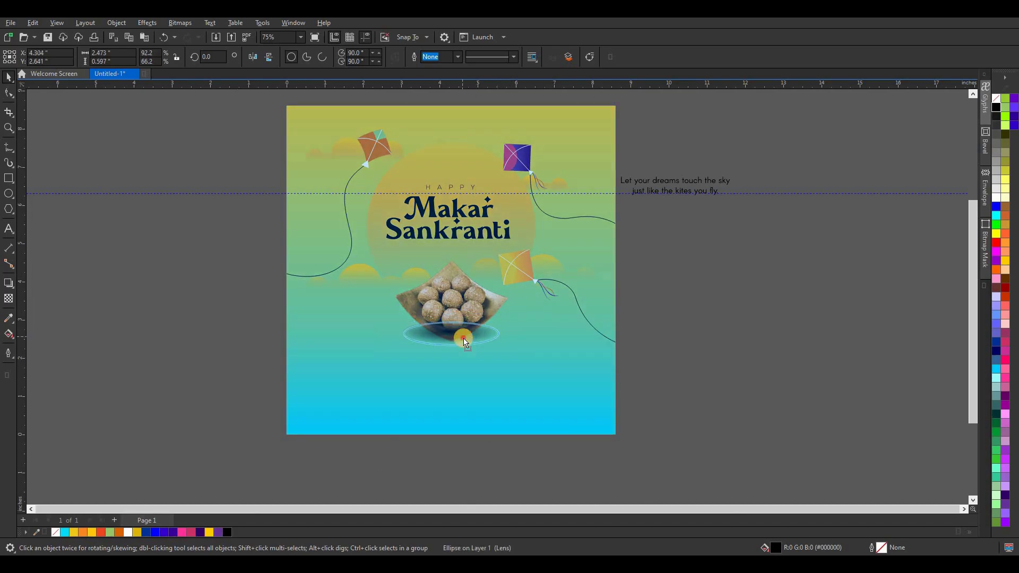
pyautogui.click(467, 299)
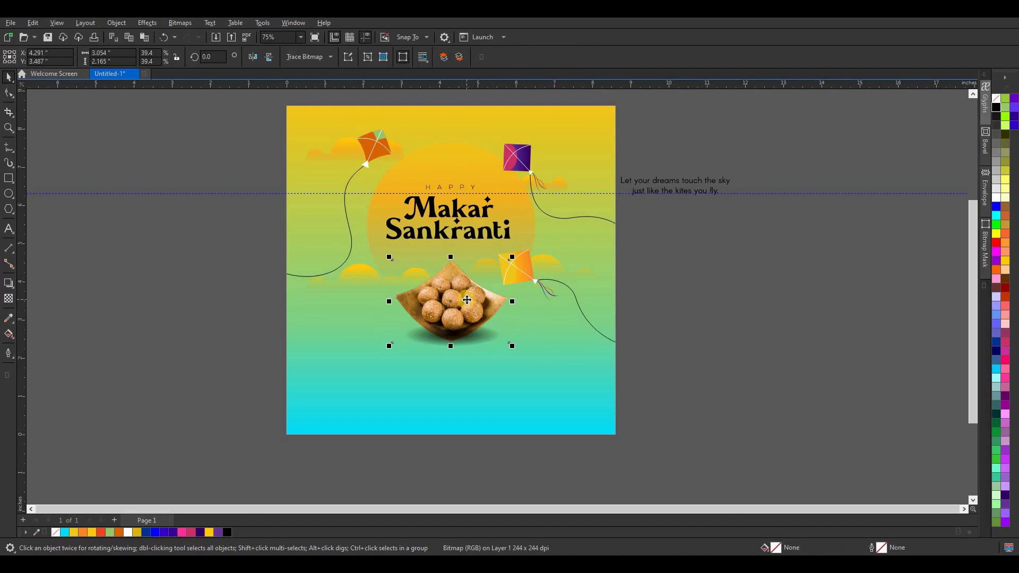
pyautogui.click(428, 344)
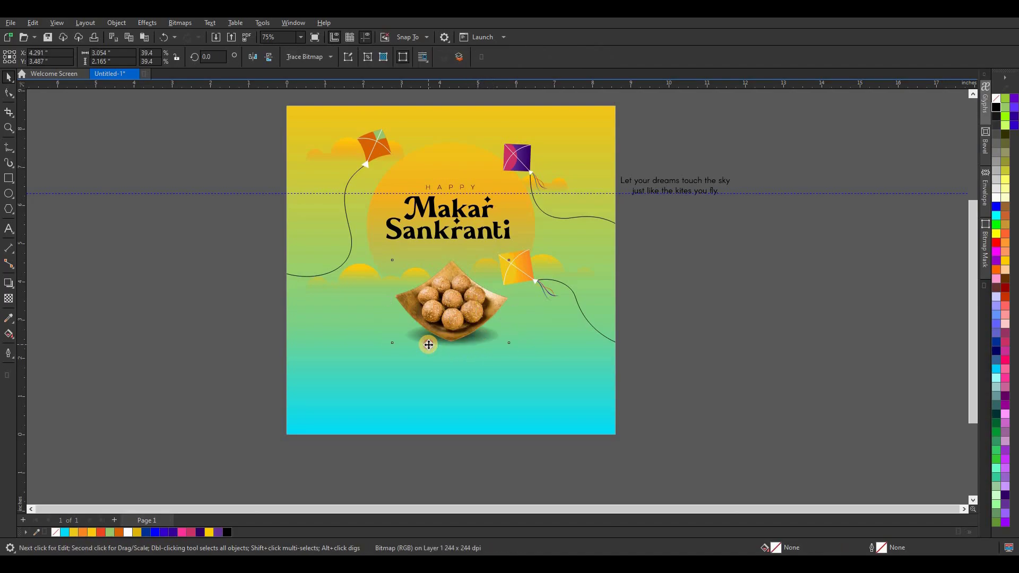
# Adjust the shadow's transparency nodes so it fades softly toward its edge.
pyautogui.click(10, 299)
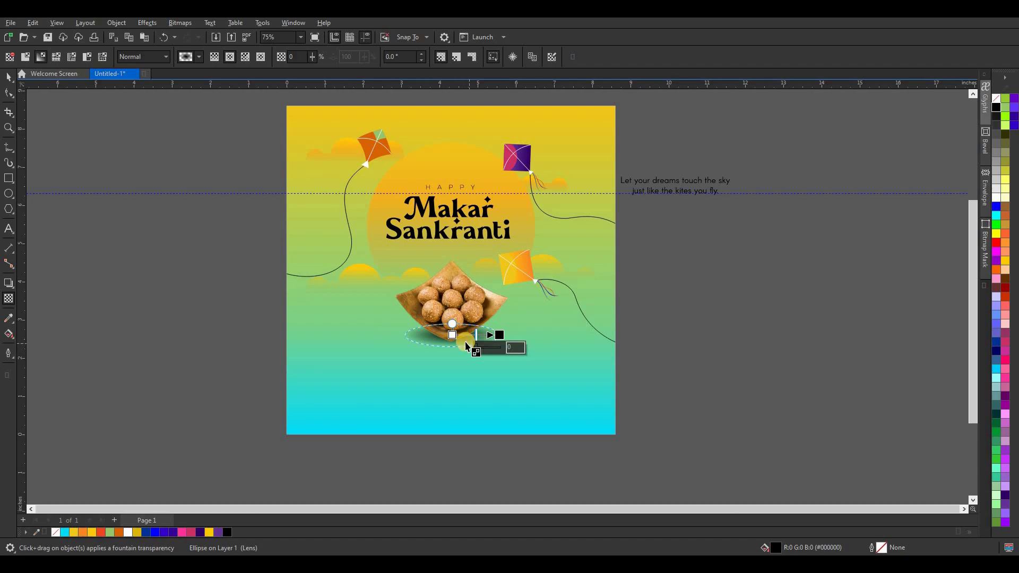
pyautogui.click(500, 335)
pyautogui.moveTo(500, 335)
pyautogui.mouseDown()
pyautogui.moveTo(525, 335)
pyautogui.moveTo(497, 335)
pyautogui.mouseUp()
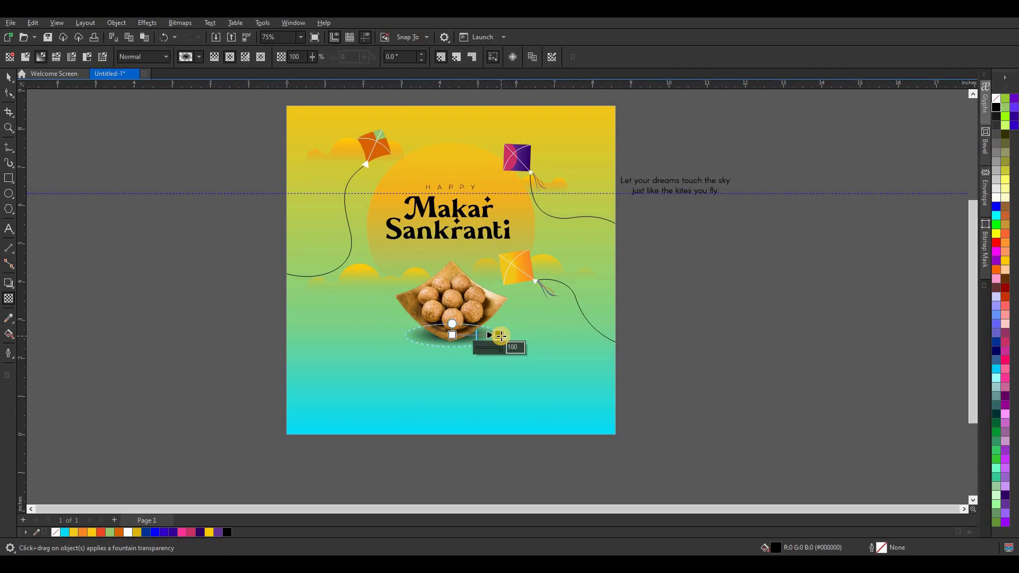
pyautogui.moveTo(497, 336); pyautogui.dragTo(492, 336)
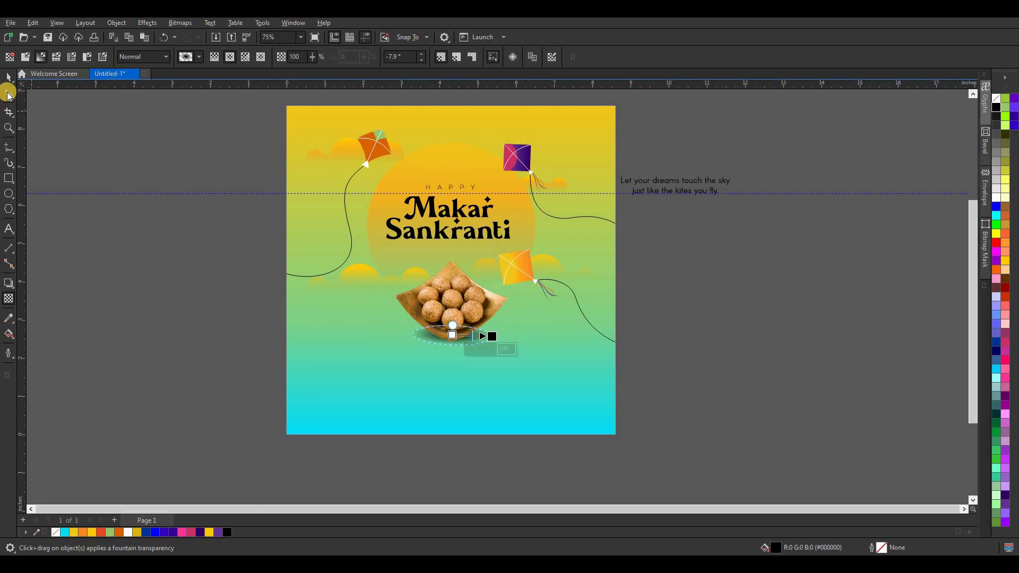
pyautogui.click(8, 78)
pyautogui.click(298, 286)
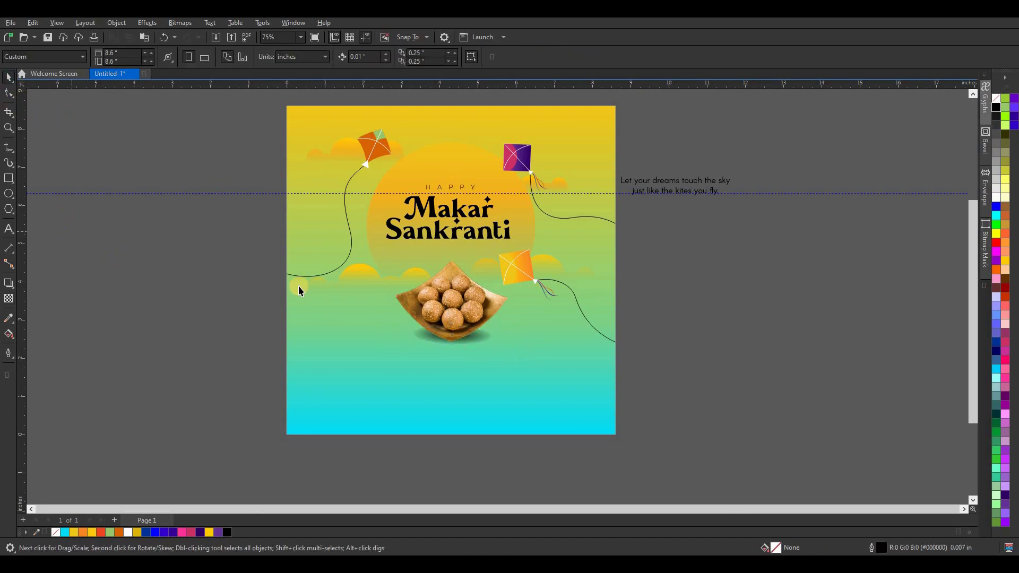
pyautogui.click(457, 339)
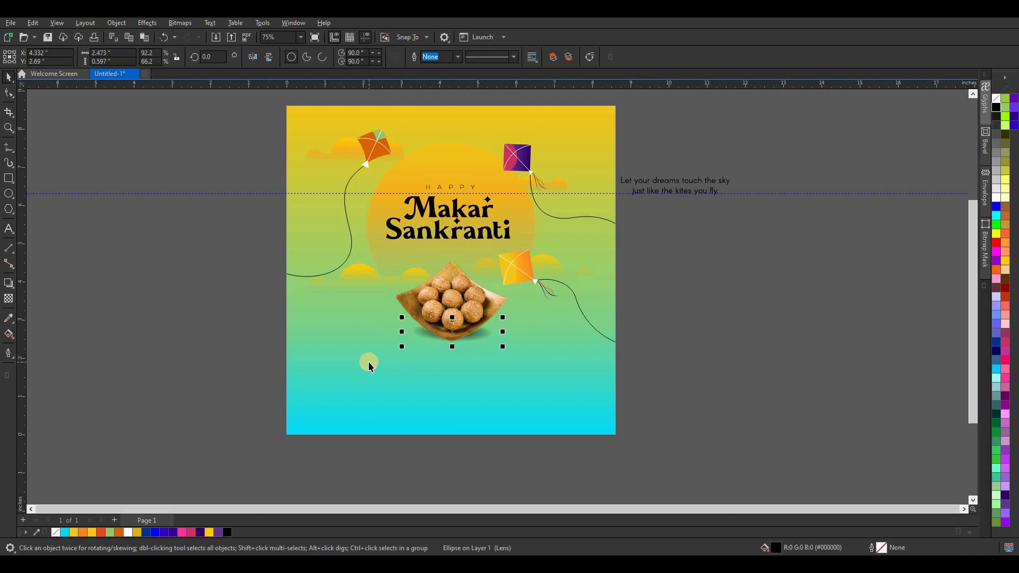
pyautogui.click(620, 259)
pyautogui.click(714, 309)
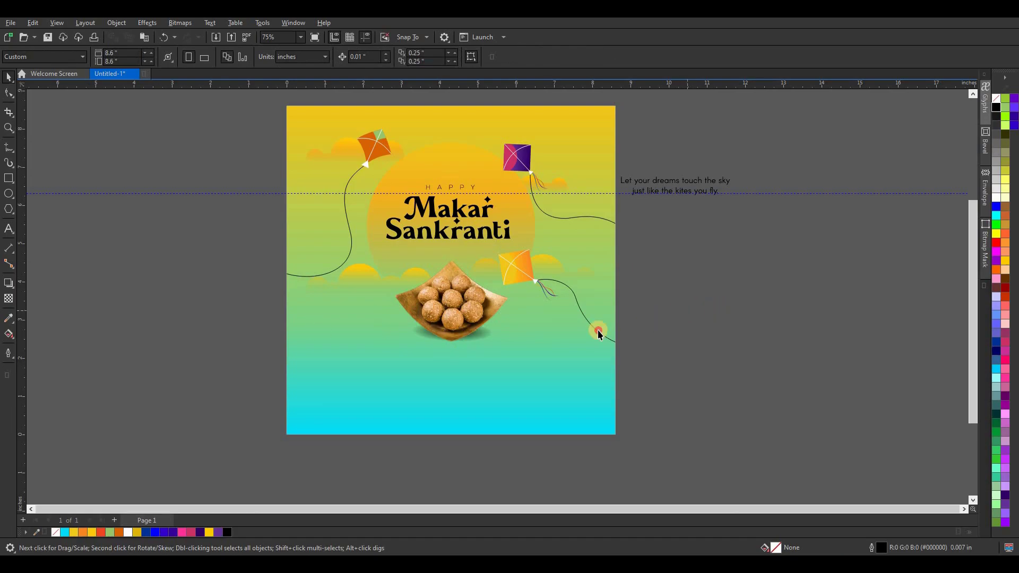
pyautogui.moveTo(348, 374); pyautogui.dragTo(348, 374)
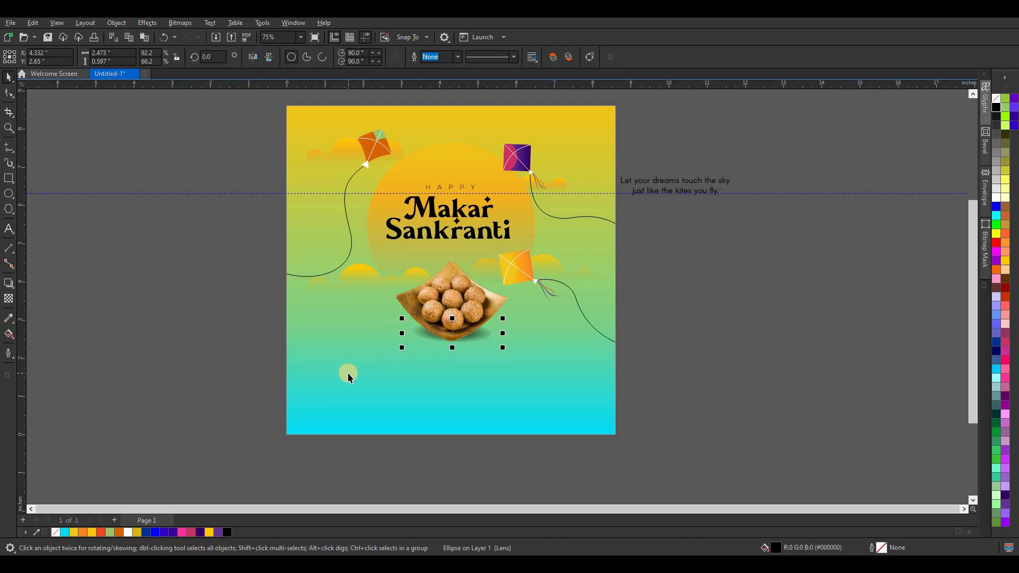
pyautogui.click(778, 308)
# Move the 'Let your dreams touch the sky' tagline below the bowl and enlarge it.
pyautogui.scroll(-2, 569, 298)
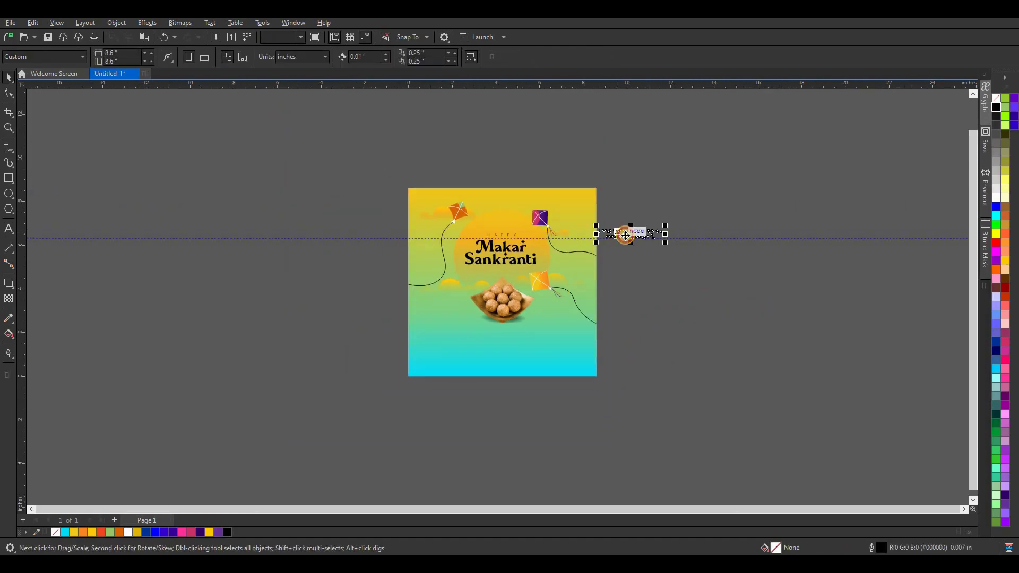
pyautogui.moveTo(617, 235); pyautogui.dragTo(508, 345)
pyautogui.scroll(2, 510, 357)
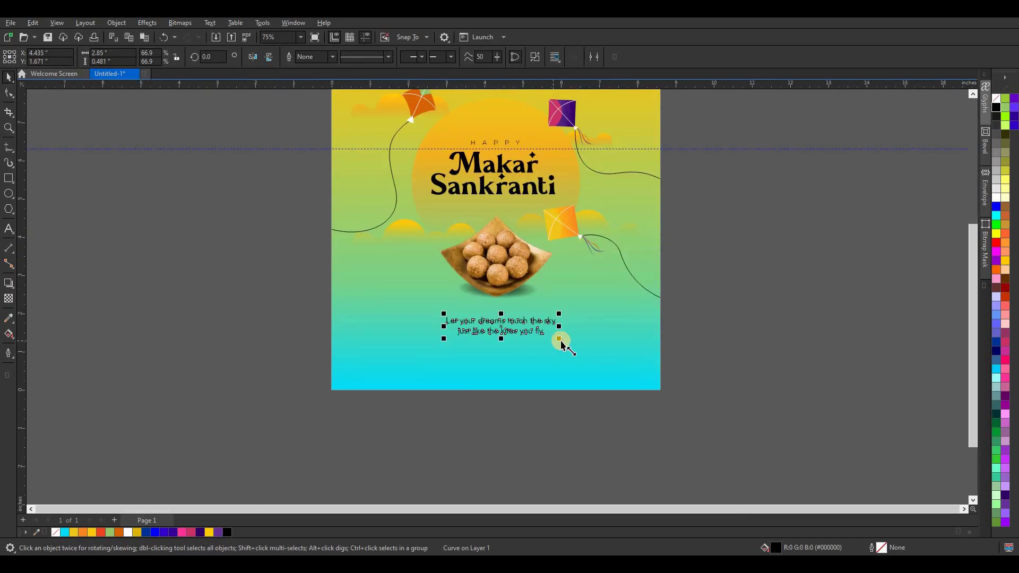
pyautogui.moveTo(553, 339); pyautogui.dragTo(491, 329)
pyautogui.click(711, 319)
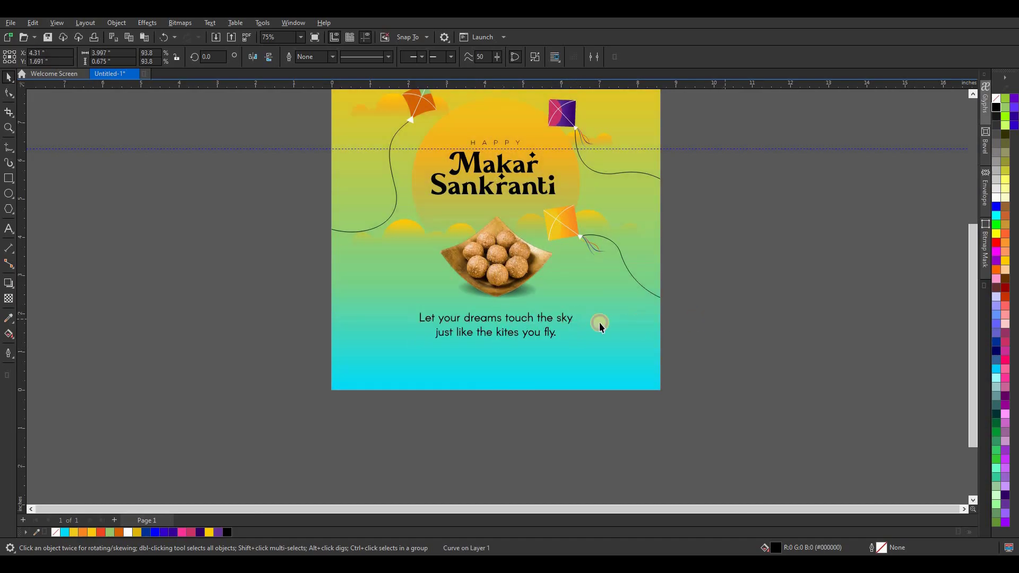
# Paste the logo, merge its styles, and place it near the poster's bottom.
pyautogui.scroll(1, 498, 342)
pyautogui.hotkey('ctrl', 'v')
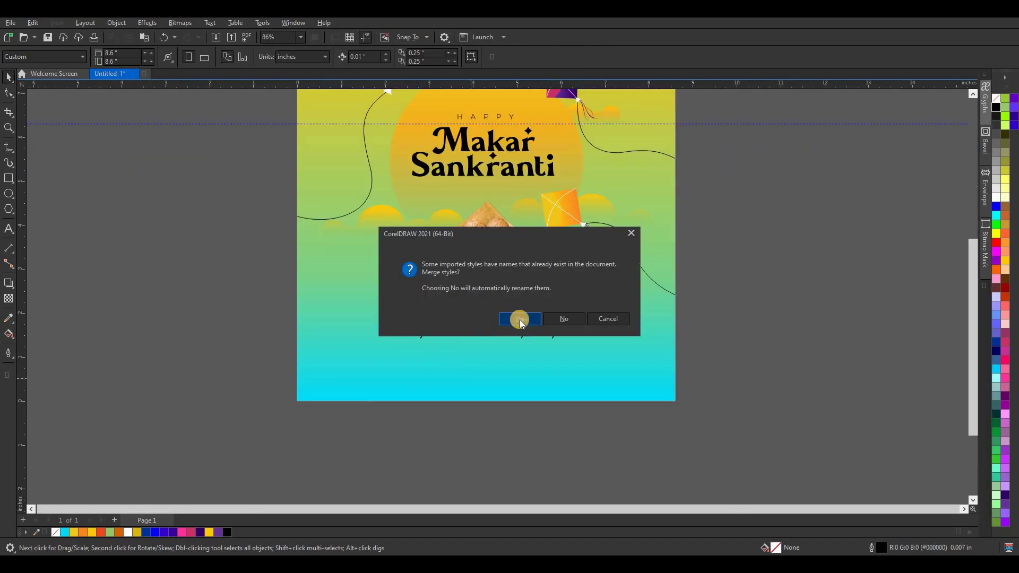
pyautogui.click(520, 319)
pyautogui.moveTo(488, 369); pyautogui.dragTo(489, 378)
pyautogui.click(693, 351)
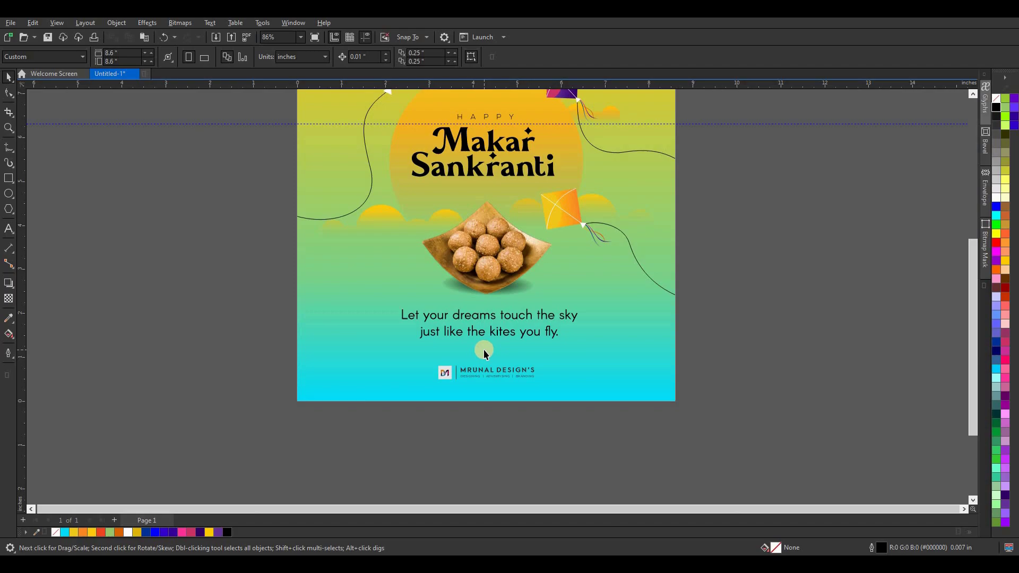
pyautogui.scroll(-1, 484, 350)
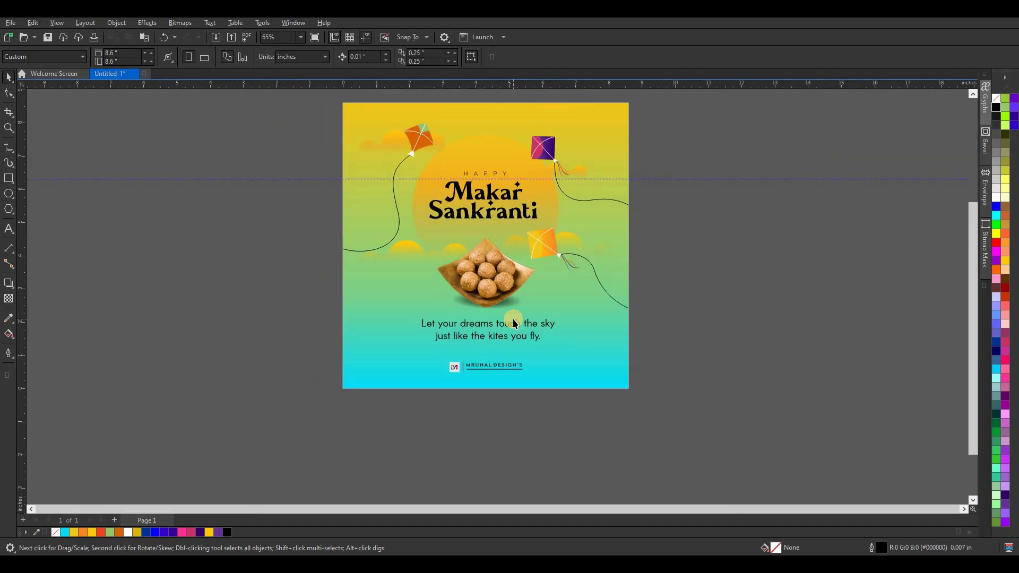
pyautogui.scroll(1, 513, 322)
pyautogui.click(498, 339)
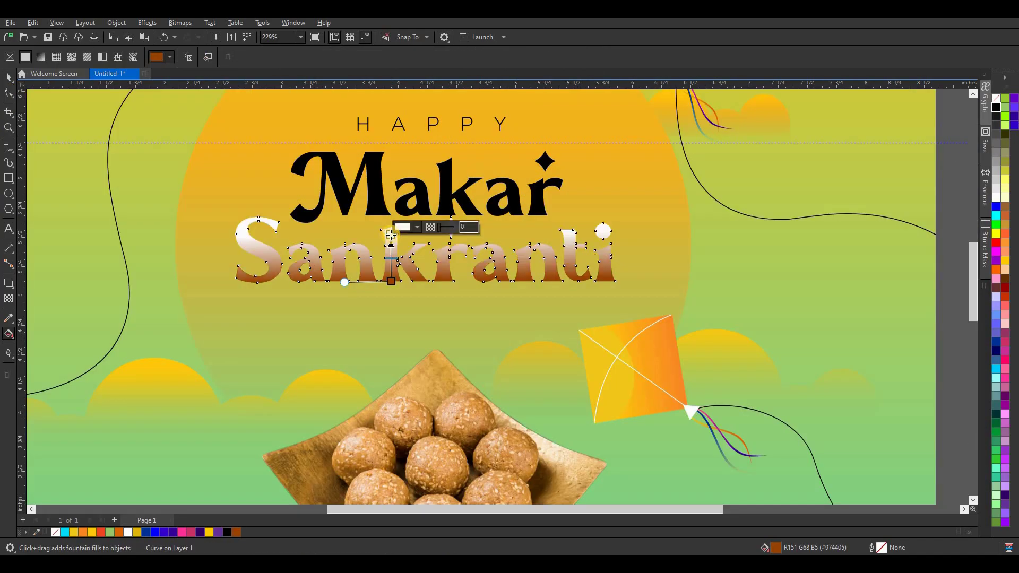
# Change Sankranti's white gradient node to orange, giving the word an orange-to-brown fill.
pyautogui.click(390, 235)
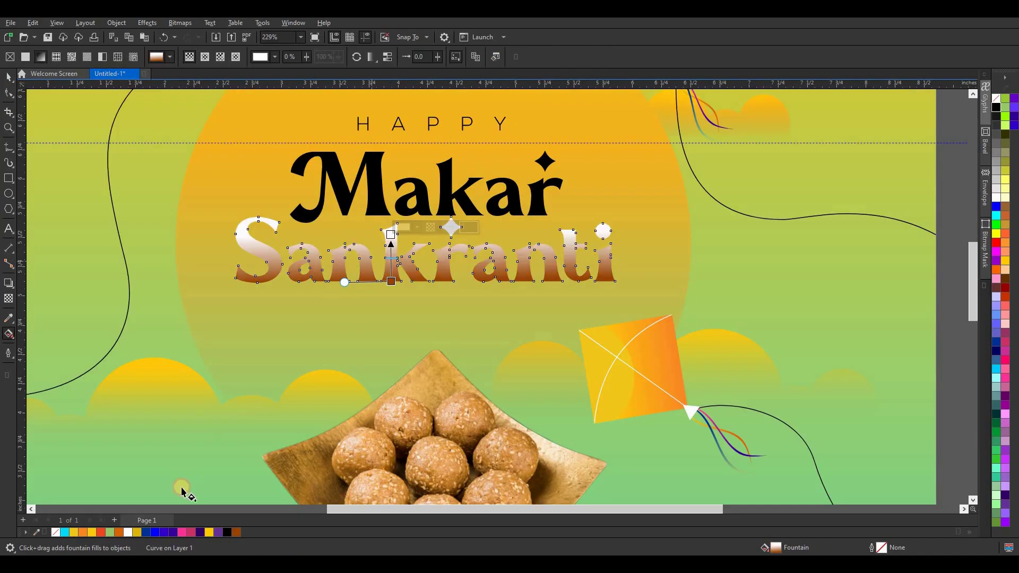
pyautogui.click(120, 533)
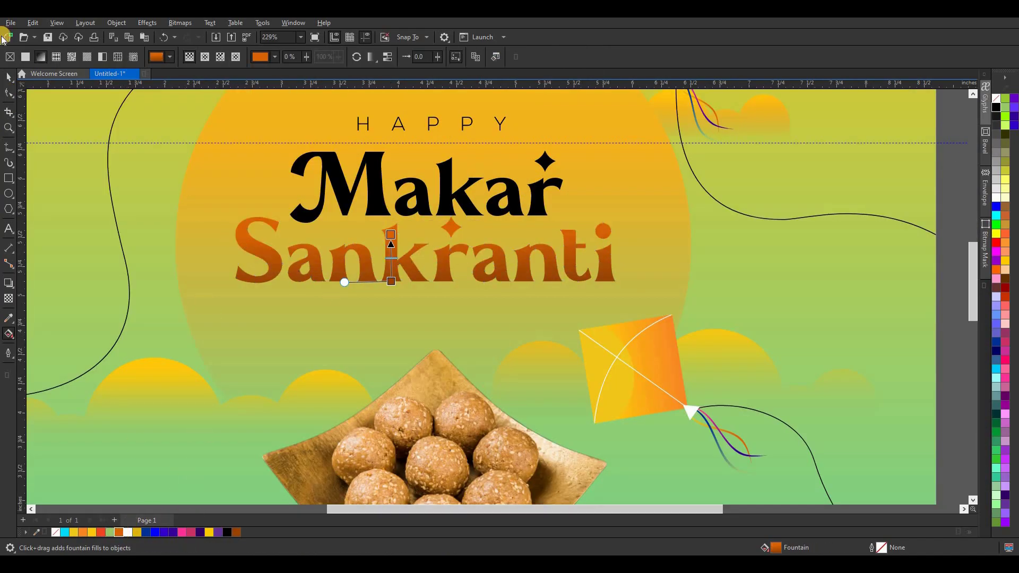
pyautogui.click(8, 78)
# Deselect and zoom out to review the whole poster page.
pyautogui.scroll(-2, 527, 272)
pyautogui.scroll(-2, 527, 273)
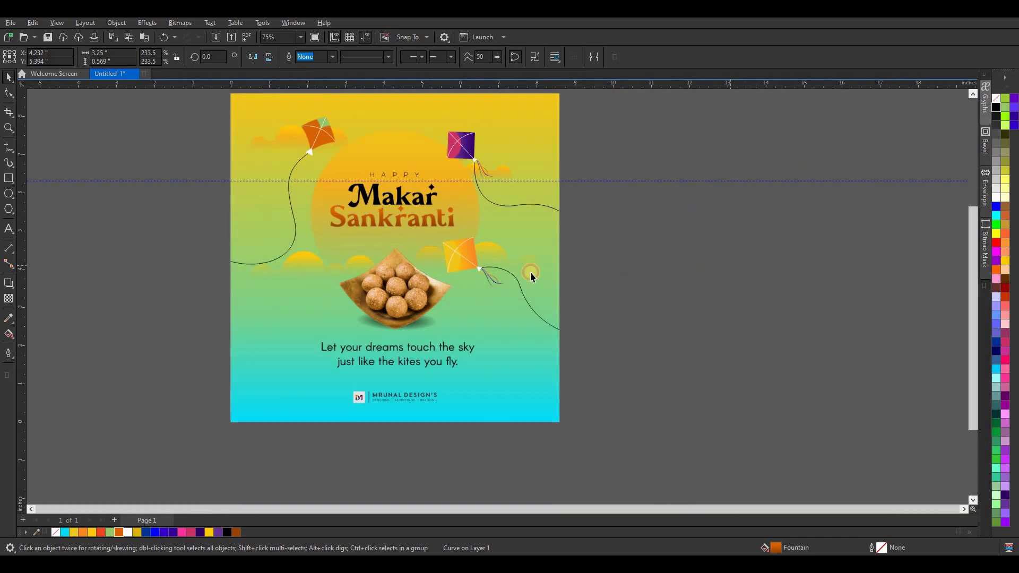
pyautogui.scroll(-1, 528, 273)
pyautogui.press('Escape')
pyautogui.scroll(2, 482, 239)
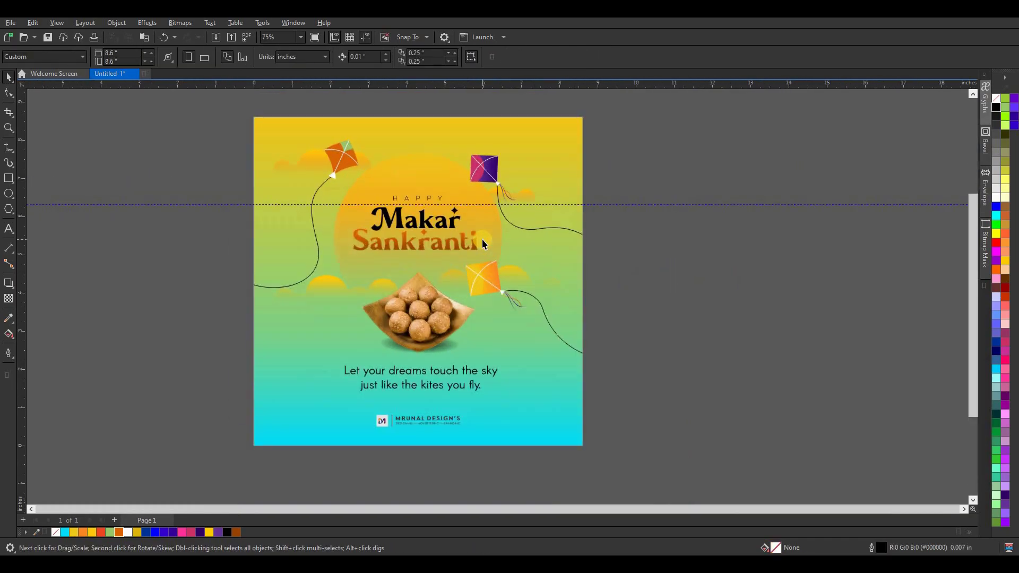